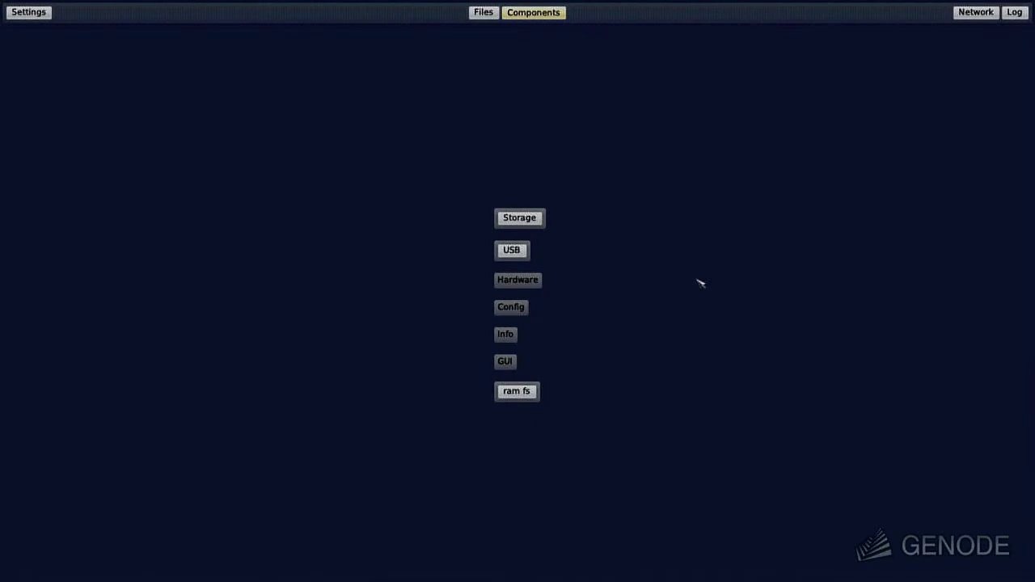
Put the ahci-0 Samsung SSD 850 into use as system storage, then collapse the Storage panel.
left_click(529, 220)
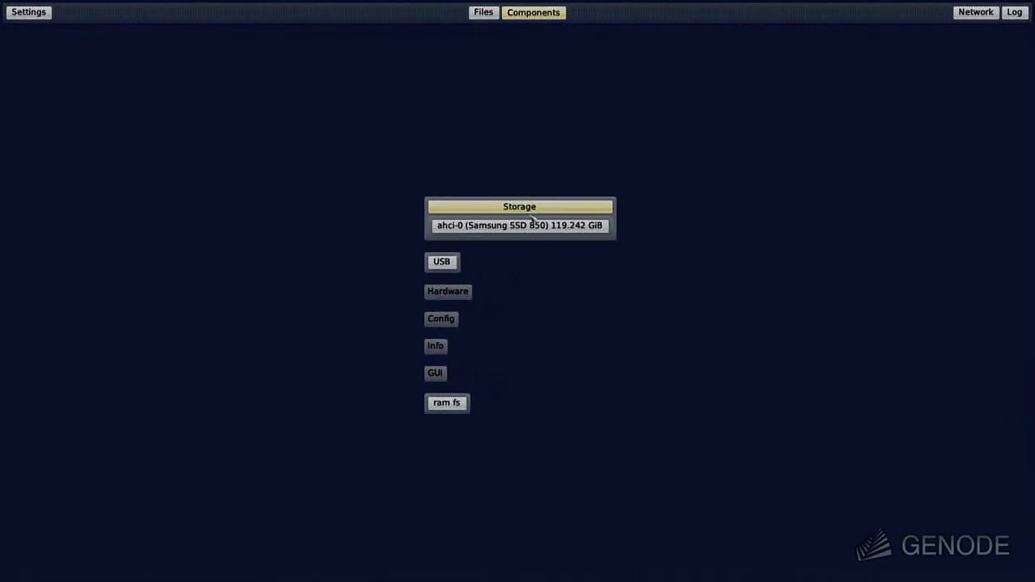
left_click(532, 223)
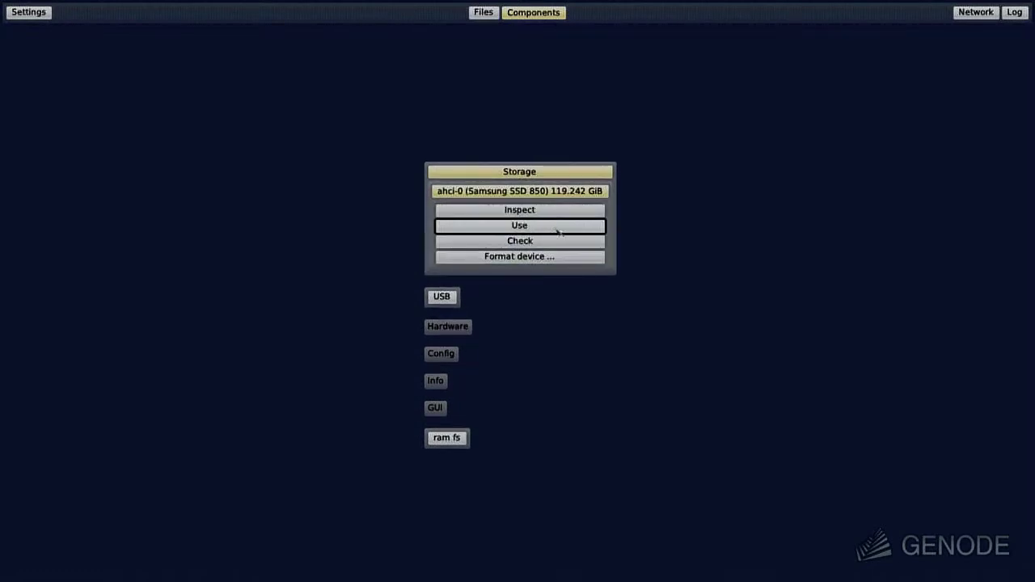
left_click(557, 230)
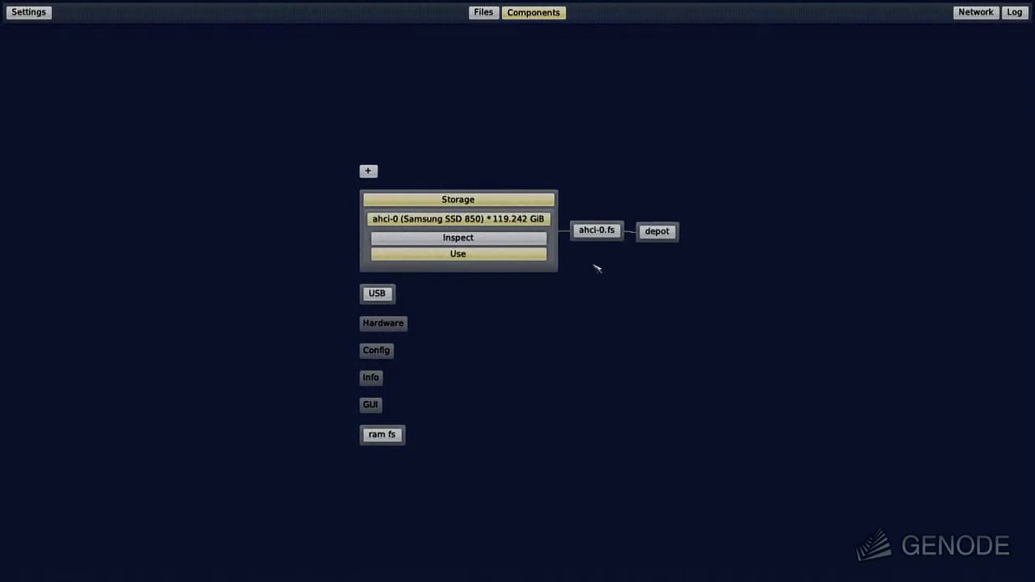
left_click(535, 201)
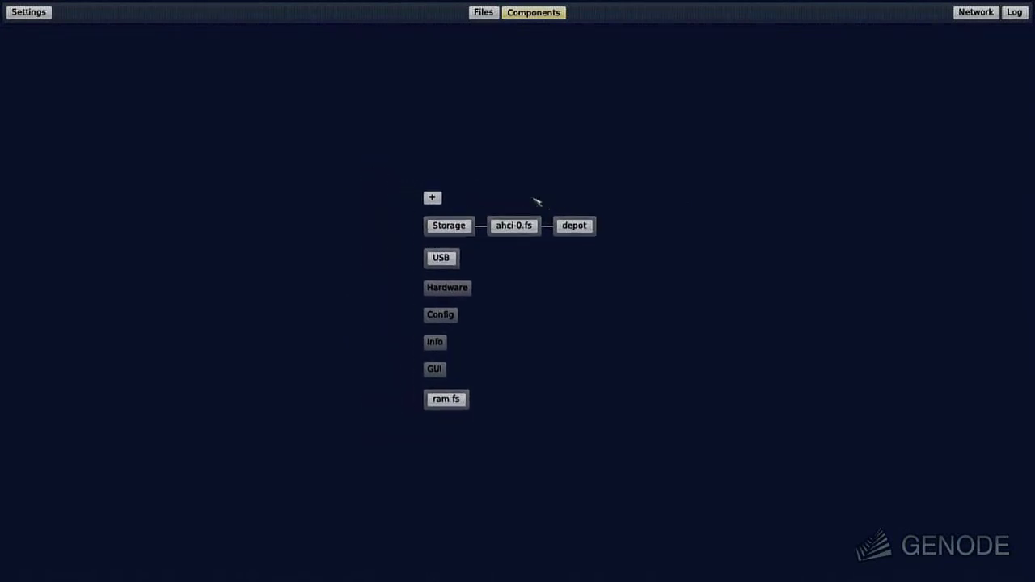
Show the system log and switch networking to Wired, giving address 10.0.0.87/24.
left_click(1014, 12)
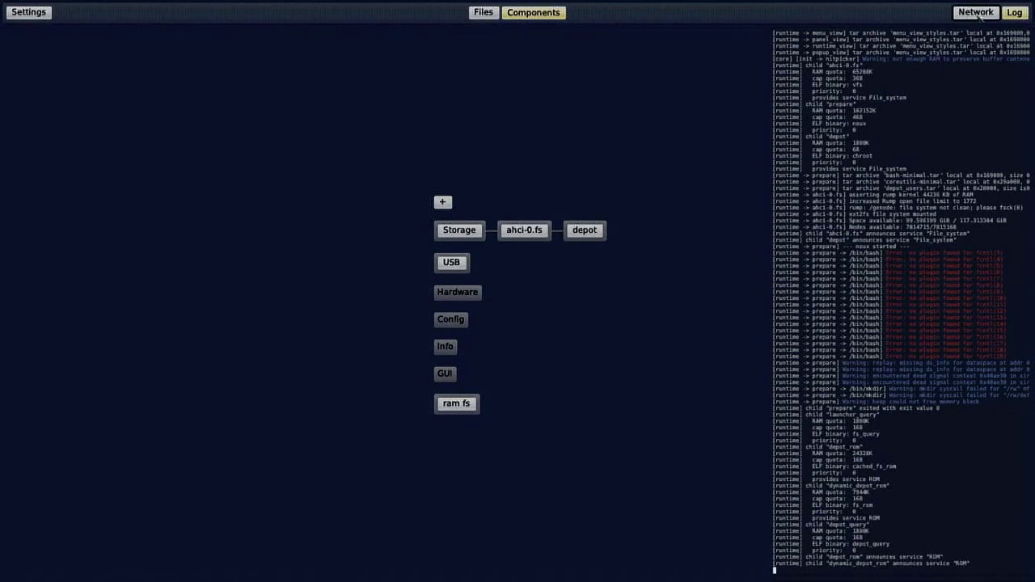
left_click(976, 13)
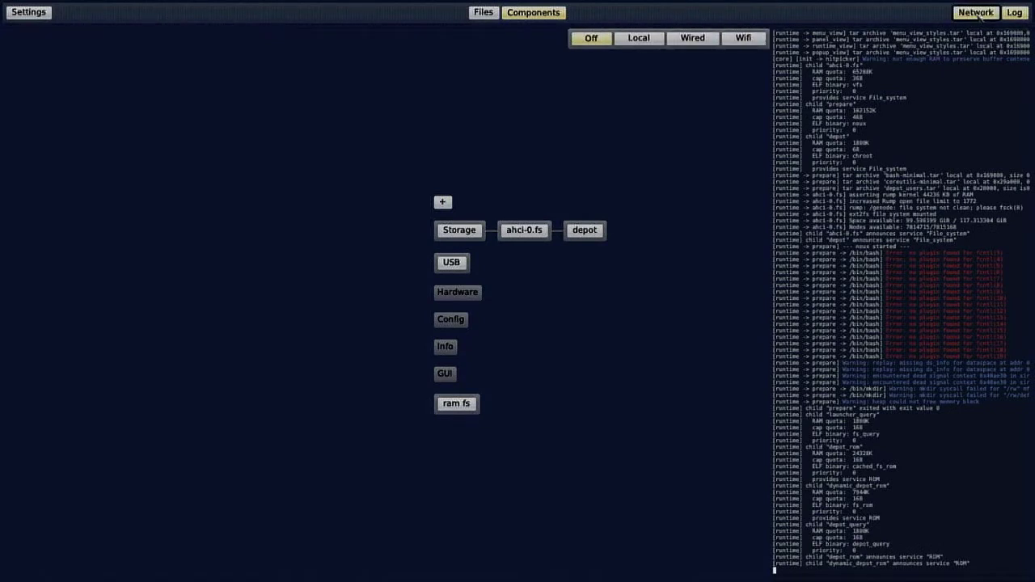
left_click(693, 39)
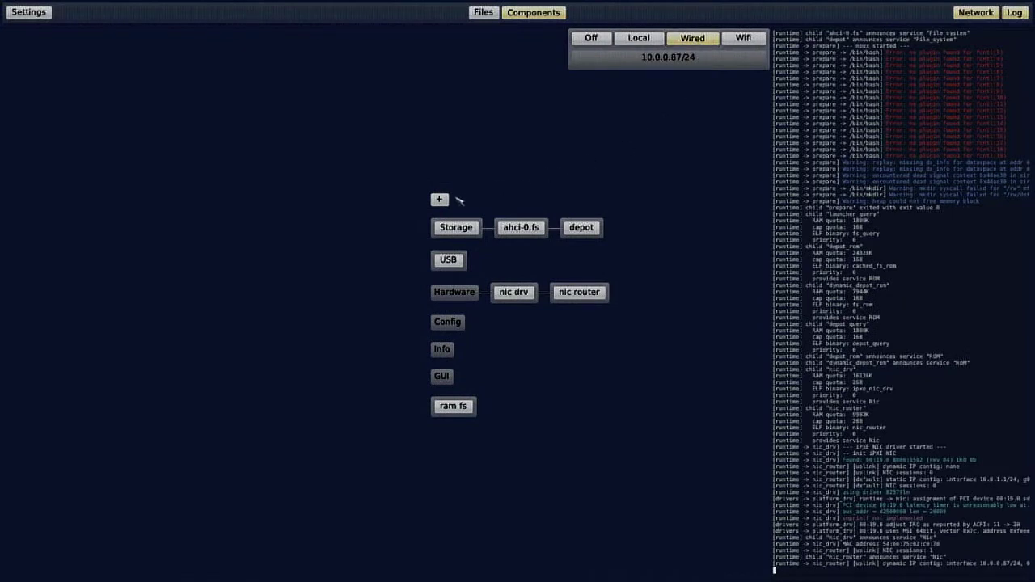
Tick the genodelabs and cnuke depots in Depot > Selection so their indexes are fetched.
left_click(973, 15)
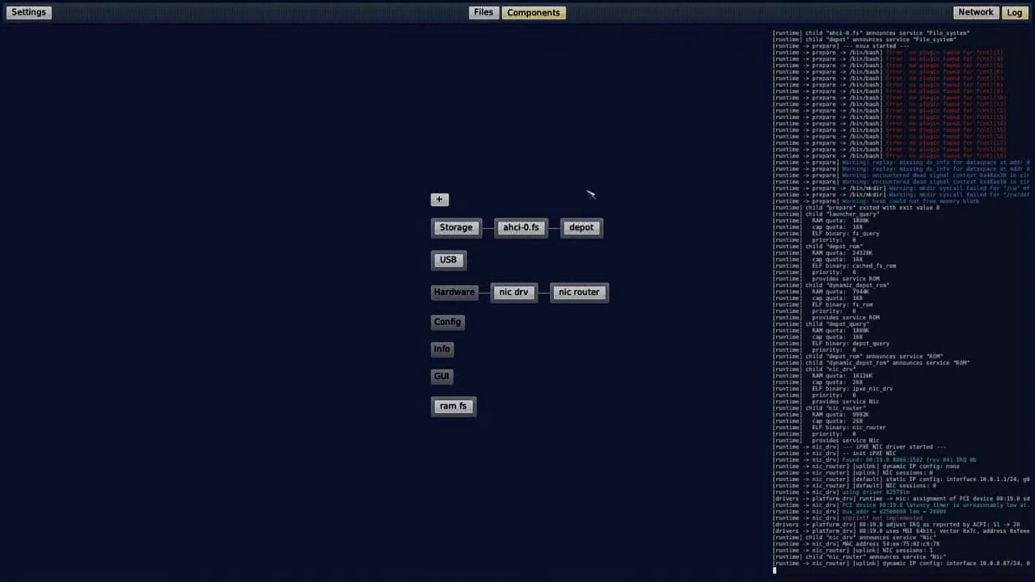
left_click(440, 200)
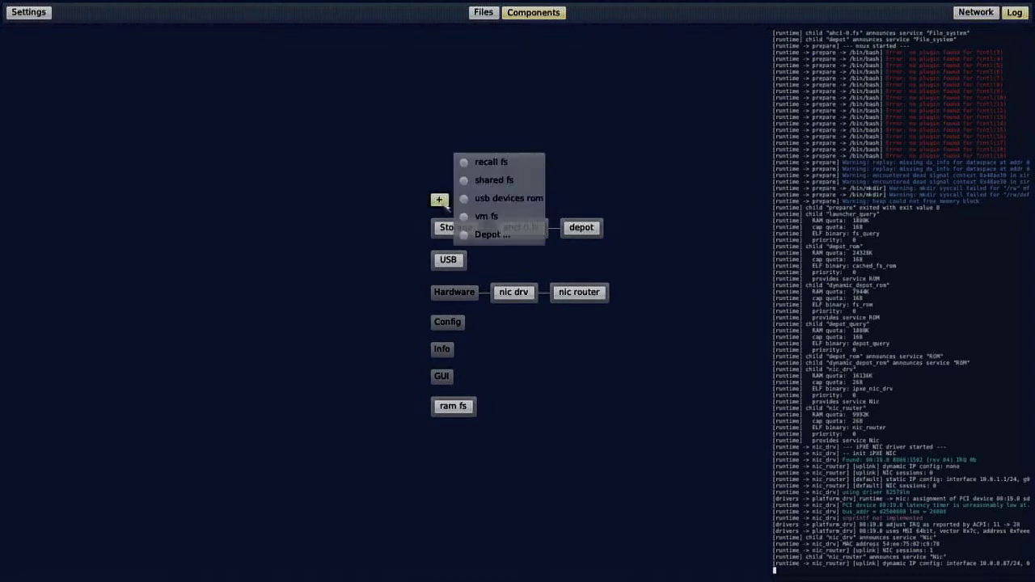
left_click(483, 235)
left_click(510, 208)
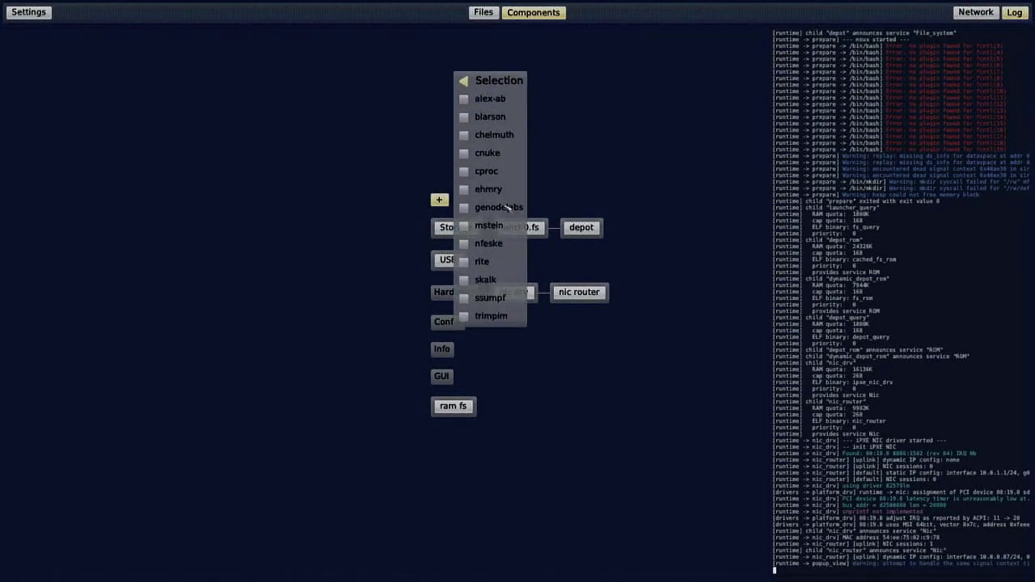
left_click(524, 209)
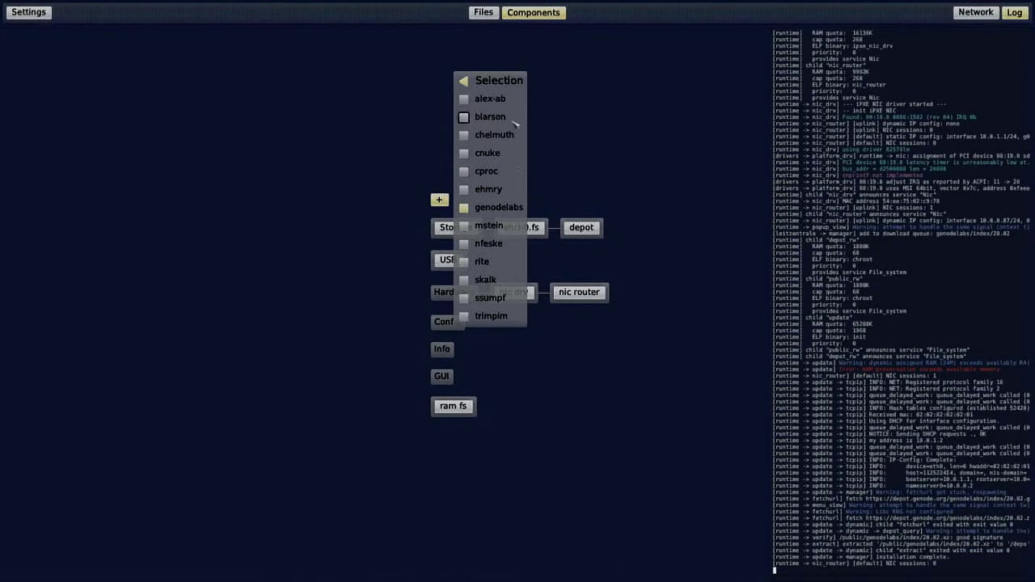
left_click(508, 160)
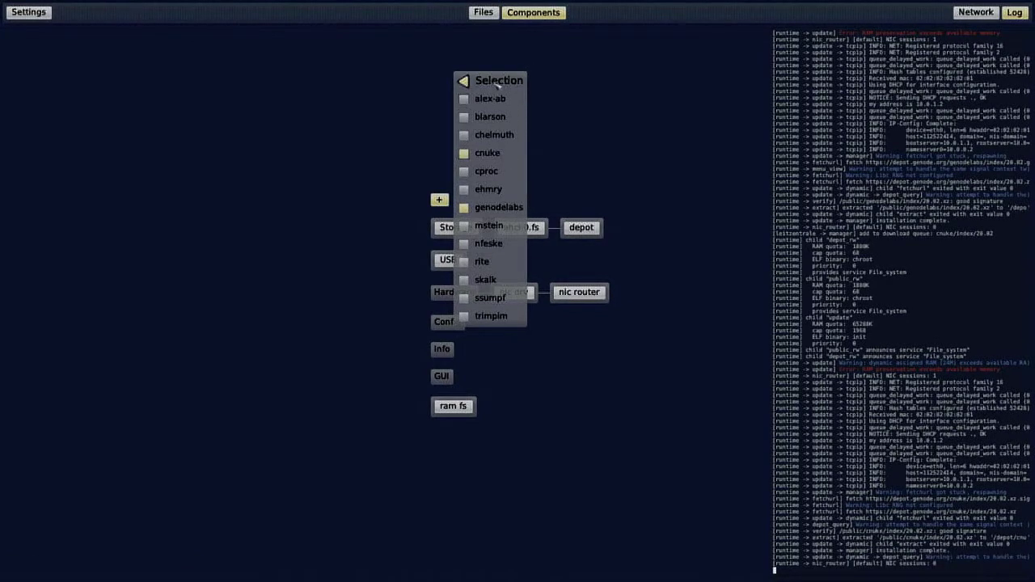
left_click(469, 81)
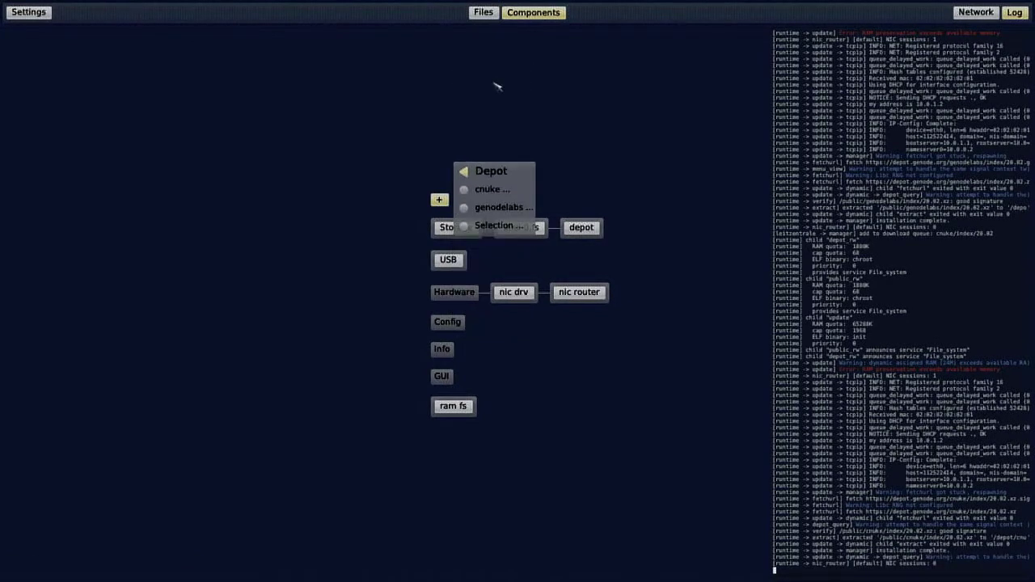
Install the themed wm package from the genodelabs GUI packages.
left_click(500, 210)
left_click(501, 184)
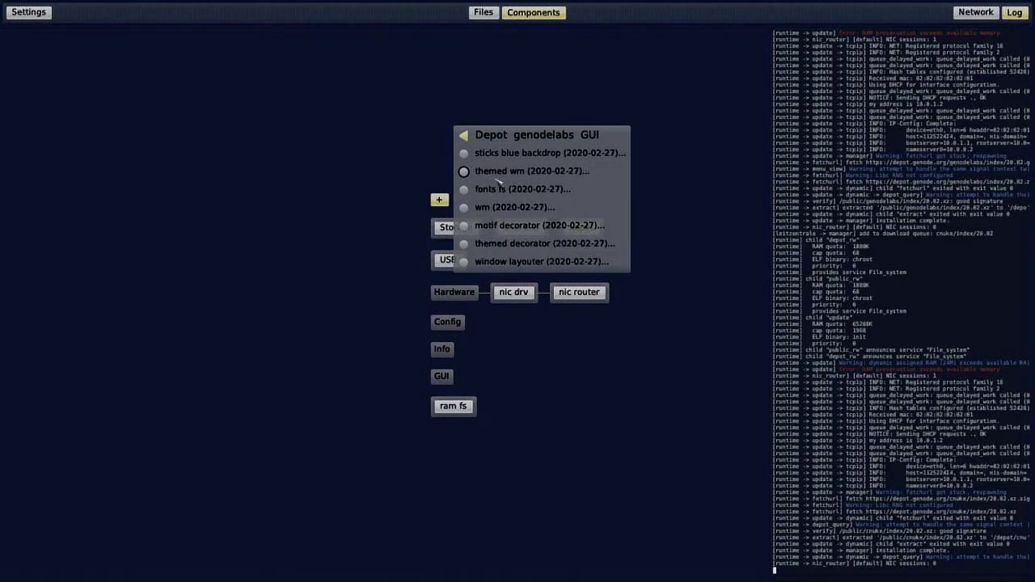
left_click(523, 172)
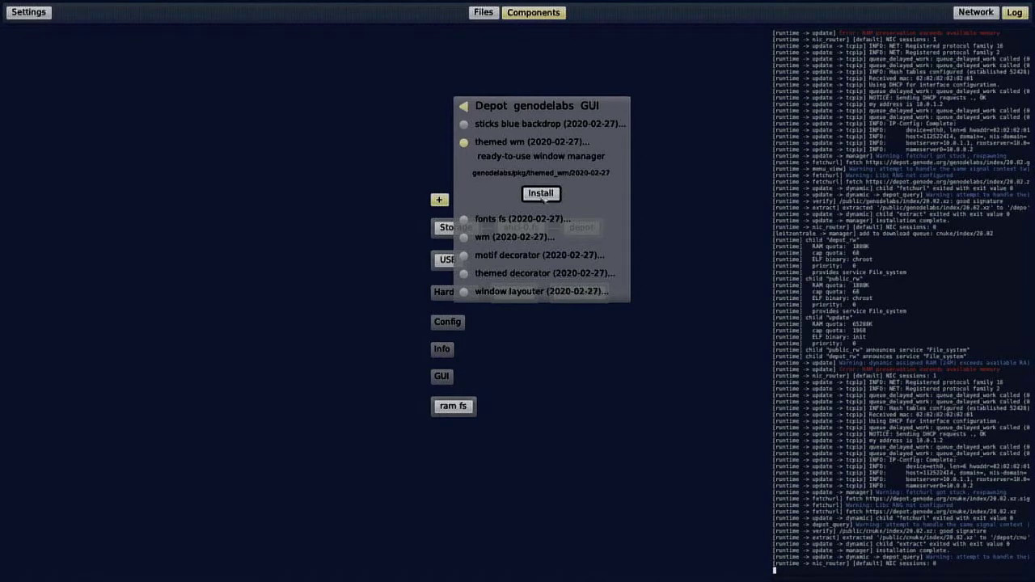
left_click(541, 194)
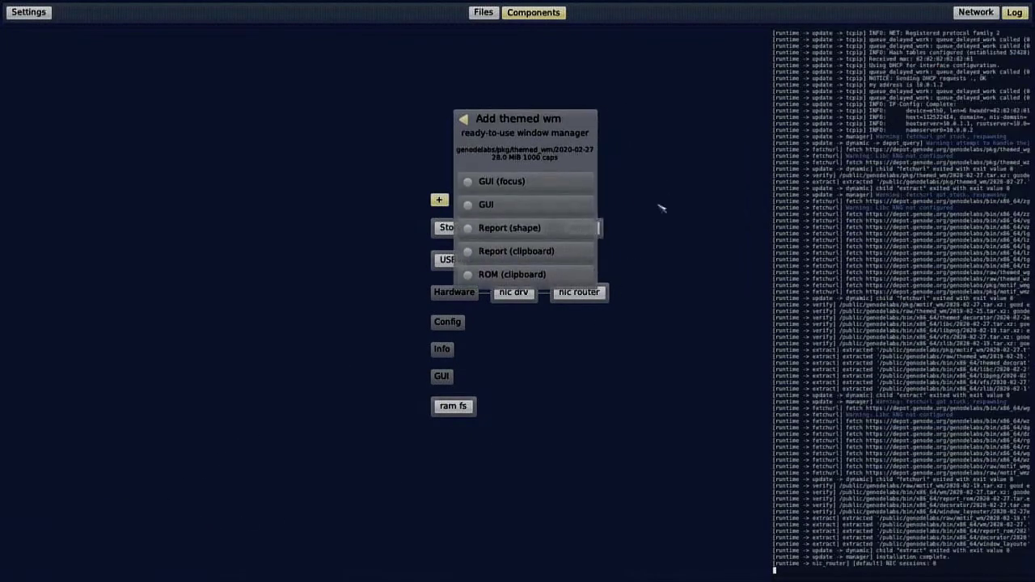
Route themed wm to keyboard focus, system GUI server, pointer shape and global clipboard, then add it.
left_click(568, 183)
left_click(555, 219)
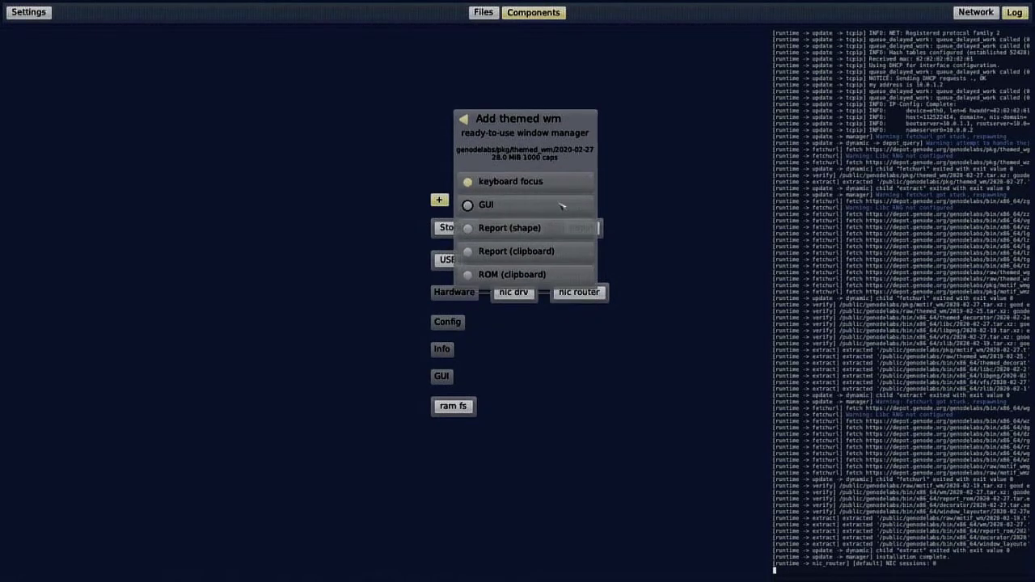
left_click(561, 203)
left_click(561, 188)
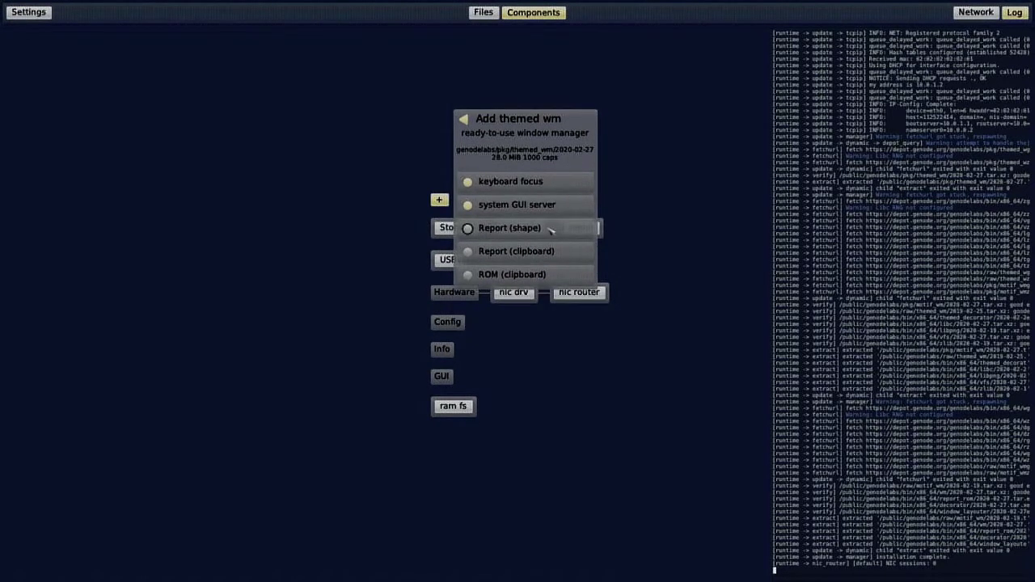
left_click(549, 231)
left_click(549, 238)
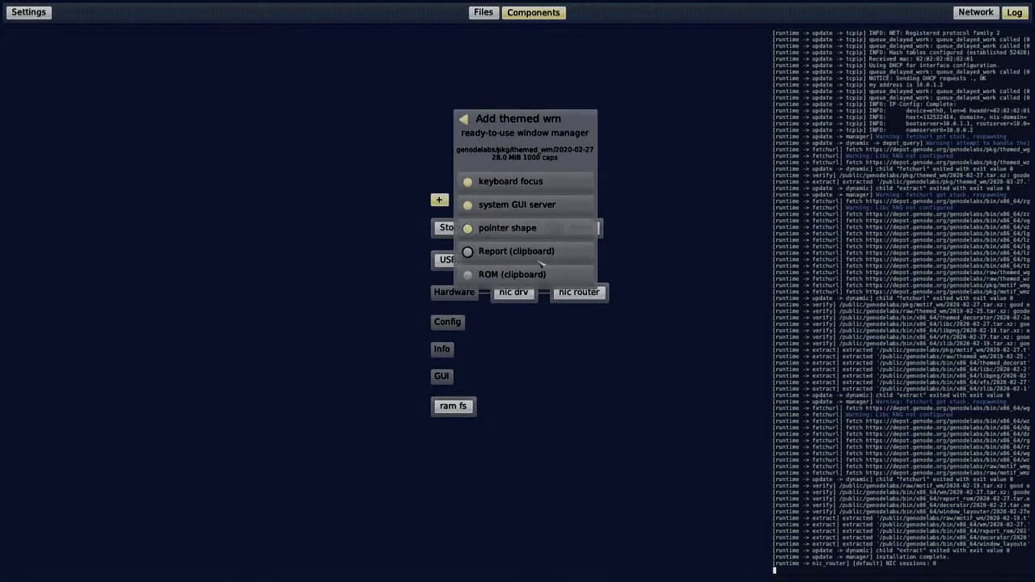
left_click(546, 240)
left_click(547, 240)
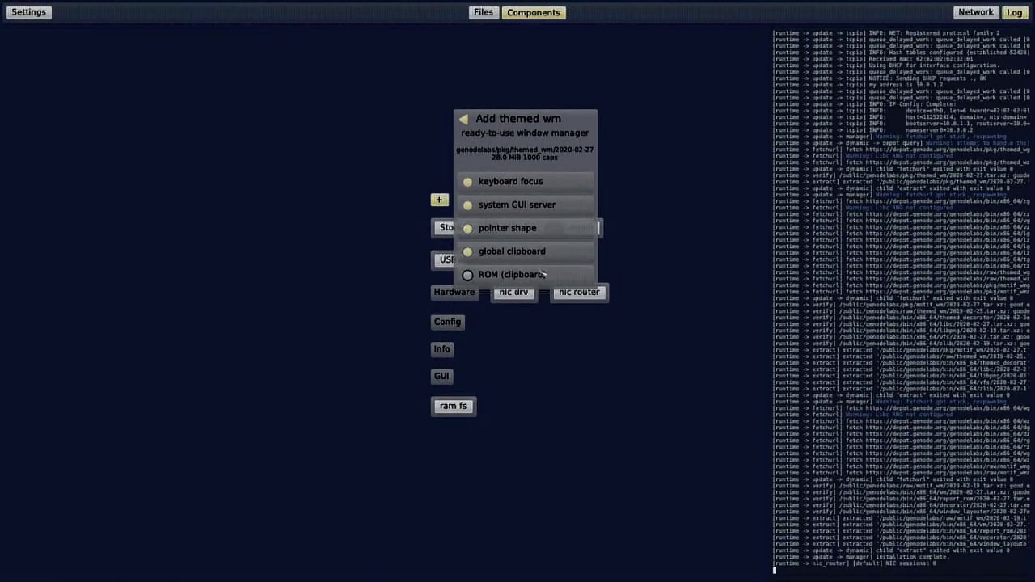
left_click(543, 275)
left_click(551, 223)
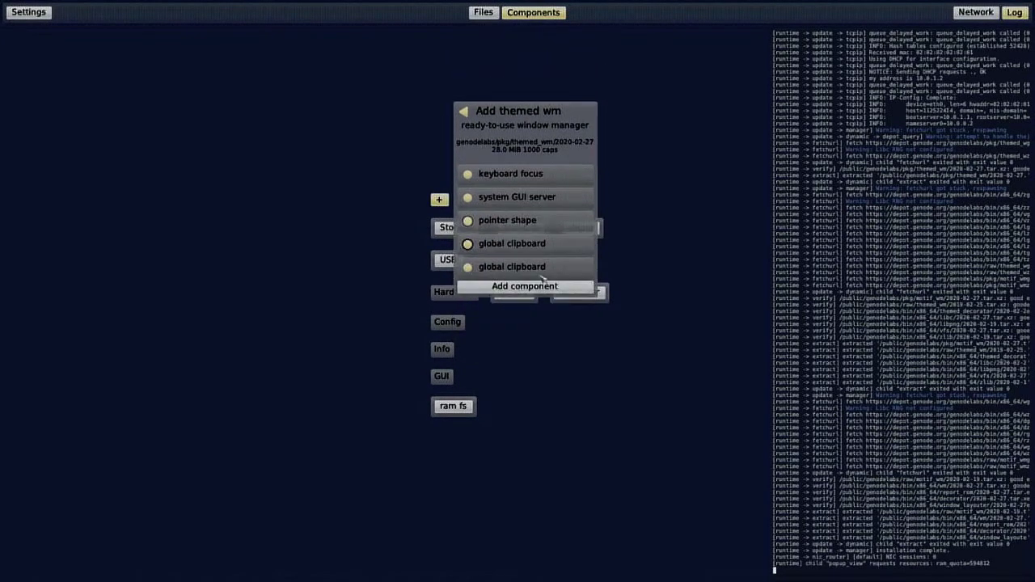
left_click(540, 289)
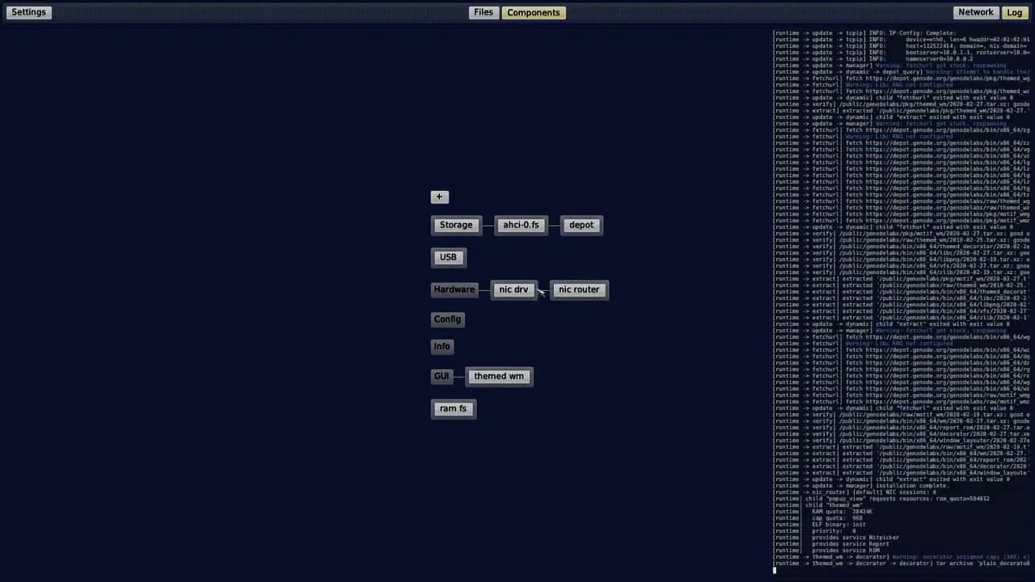
left_click(513, 377)
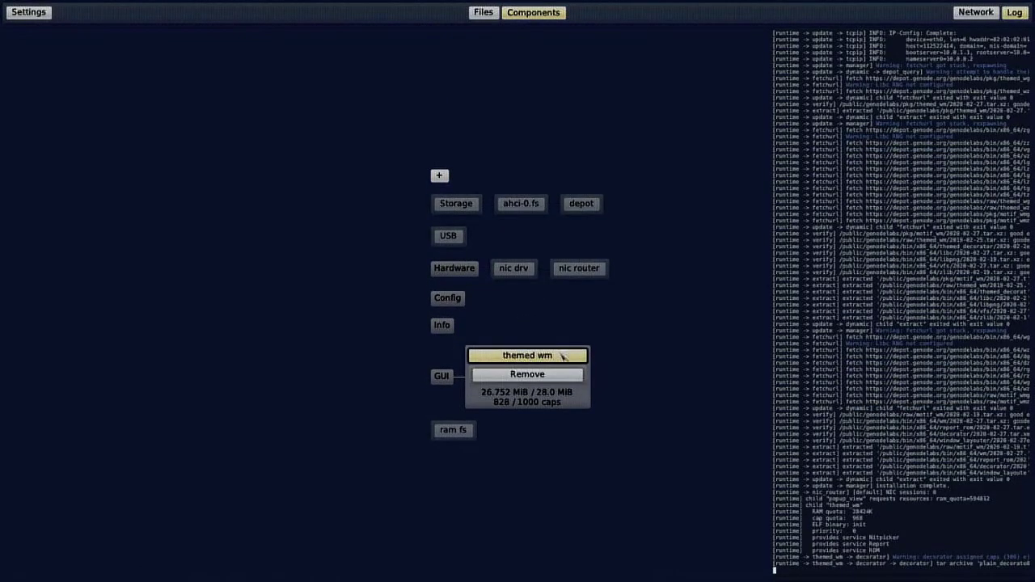
Install the fonts fs package from the genodelabs GUI packages.
left_click(565, 356)
left_click(439, 196)
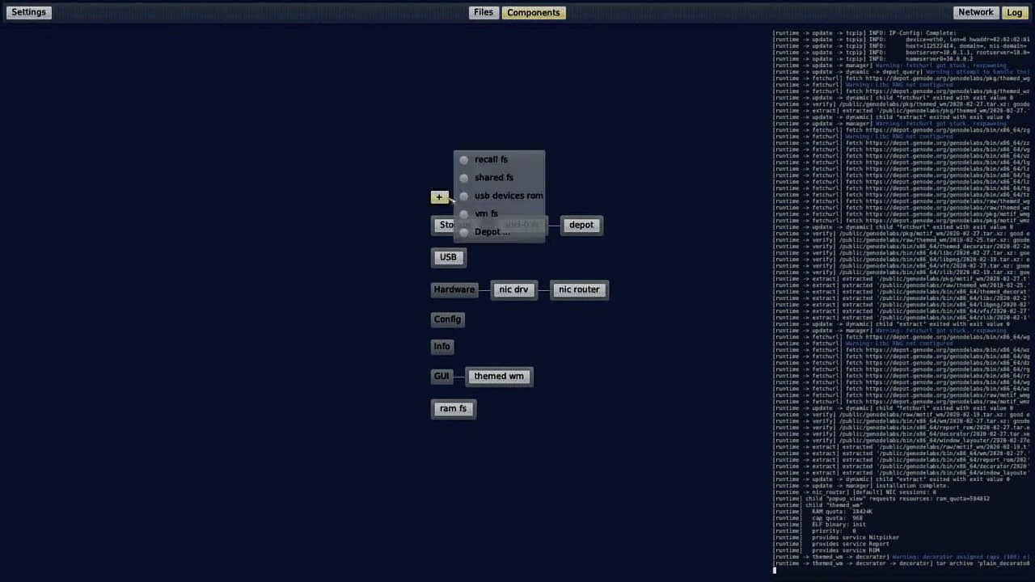
left_click(489, 232)
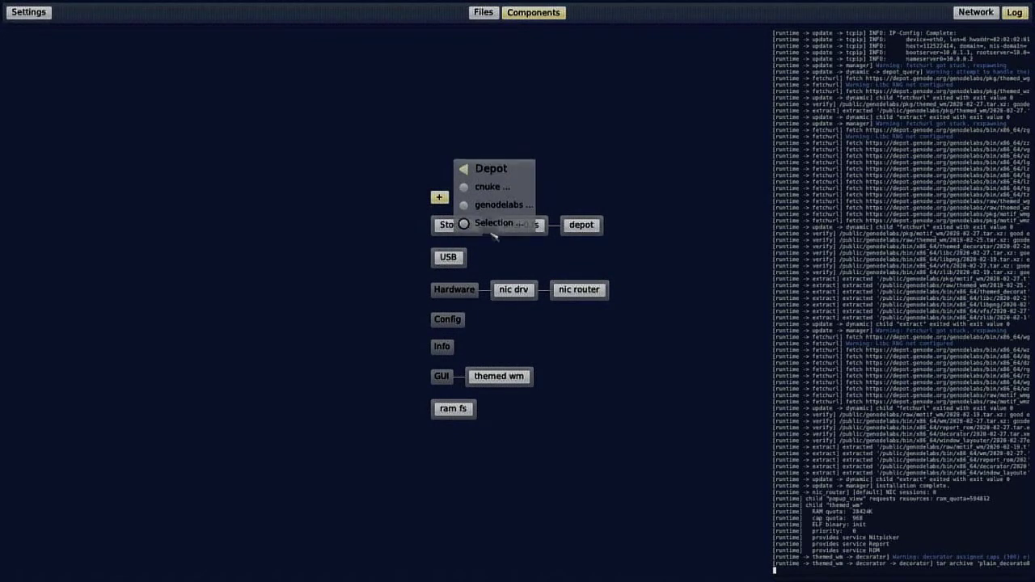
left_click(516, 208)
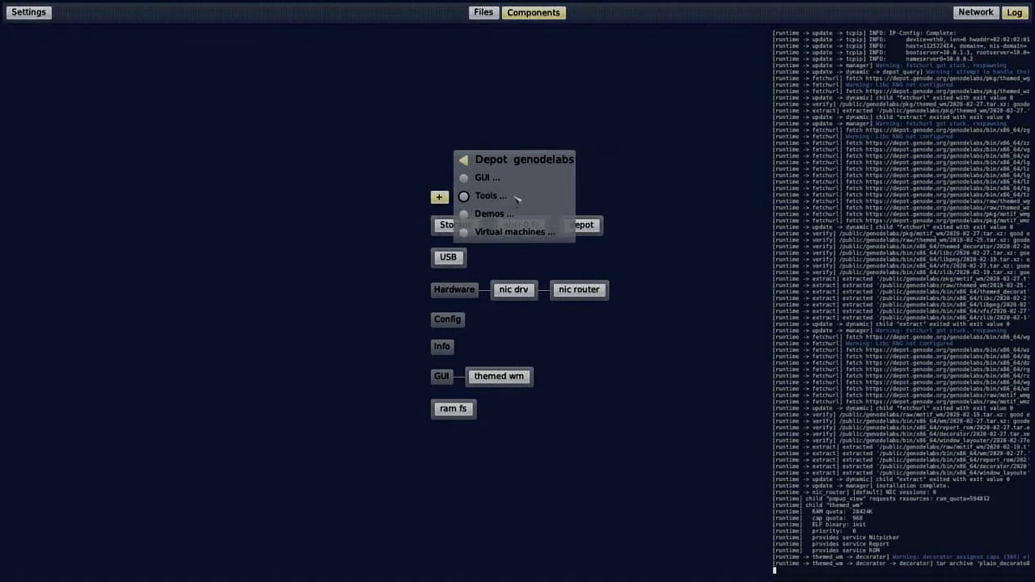
left_click(489, 178)
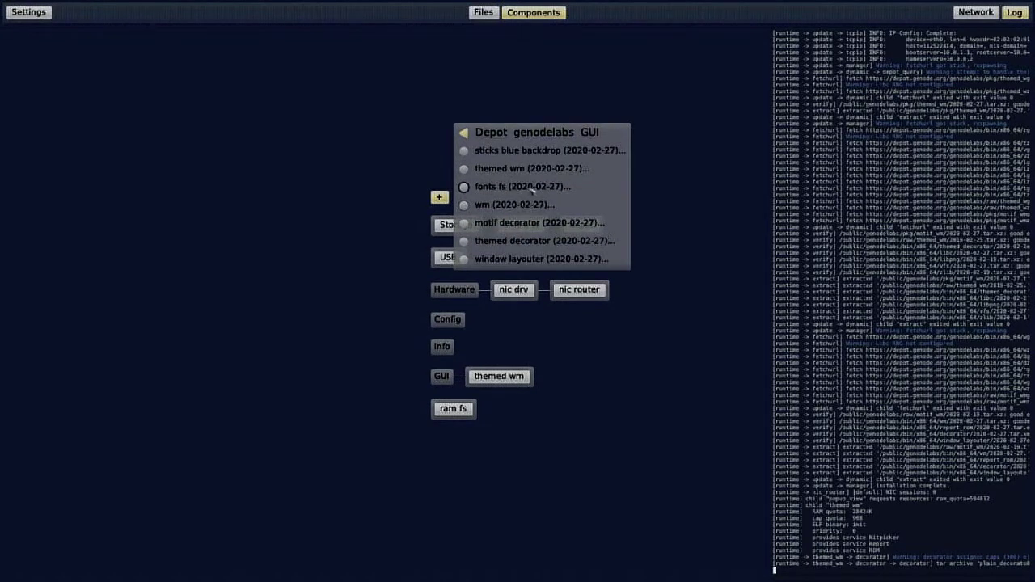
left_click(527, 189)
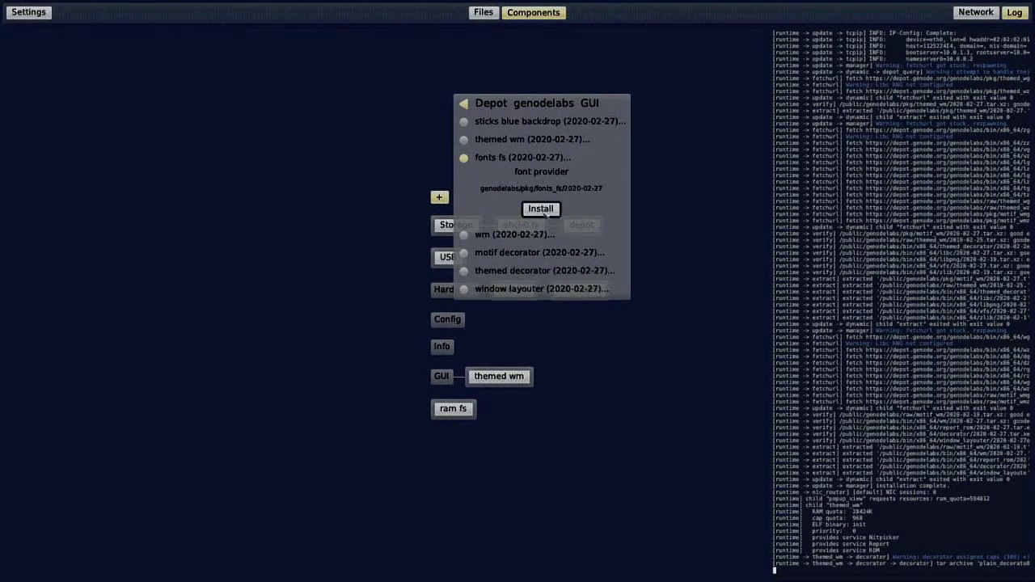
left_click(542, 209)
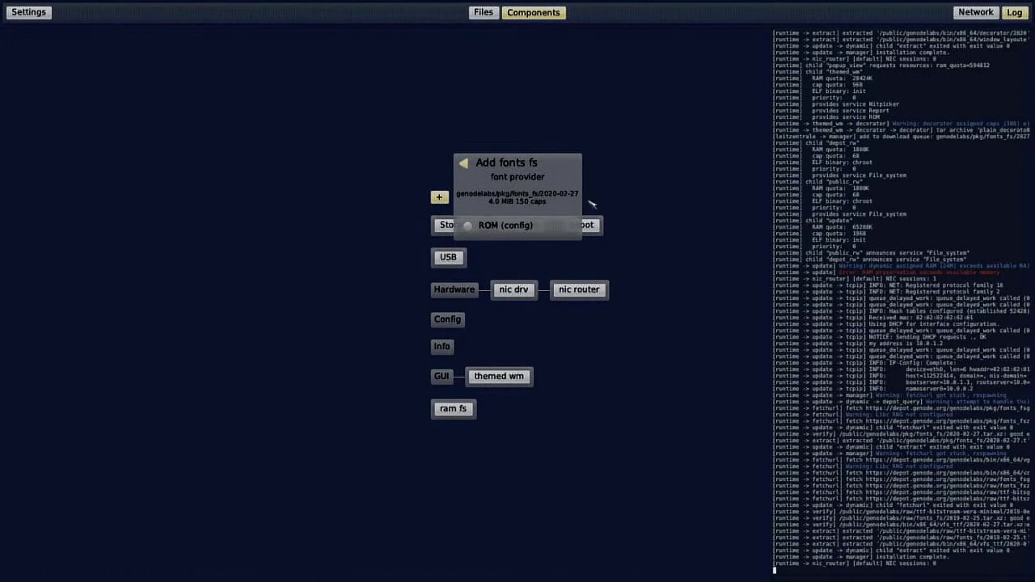
Give fonts fs the system font configuration as config and add it to the system.
left_click(547, 228)
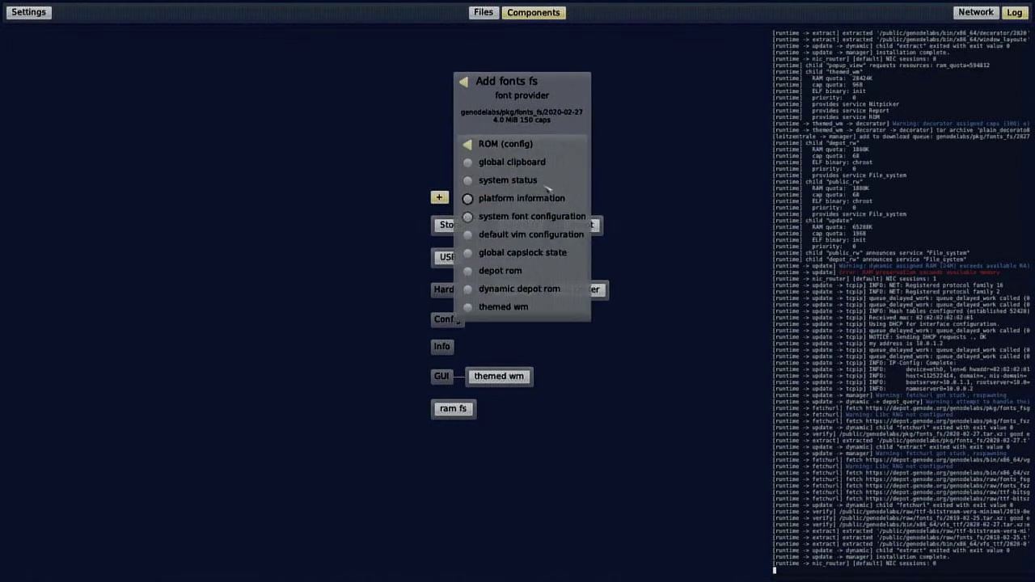
left_click(552, 216)
left_click(548, 238)
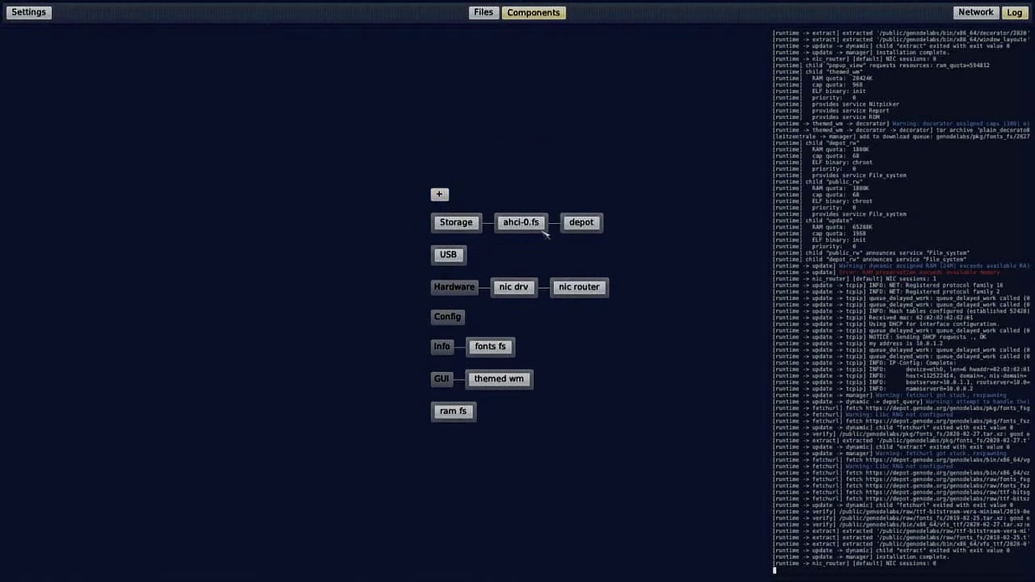
left_click(513, 344)
left_click(514, 326)
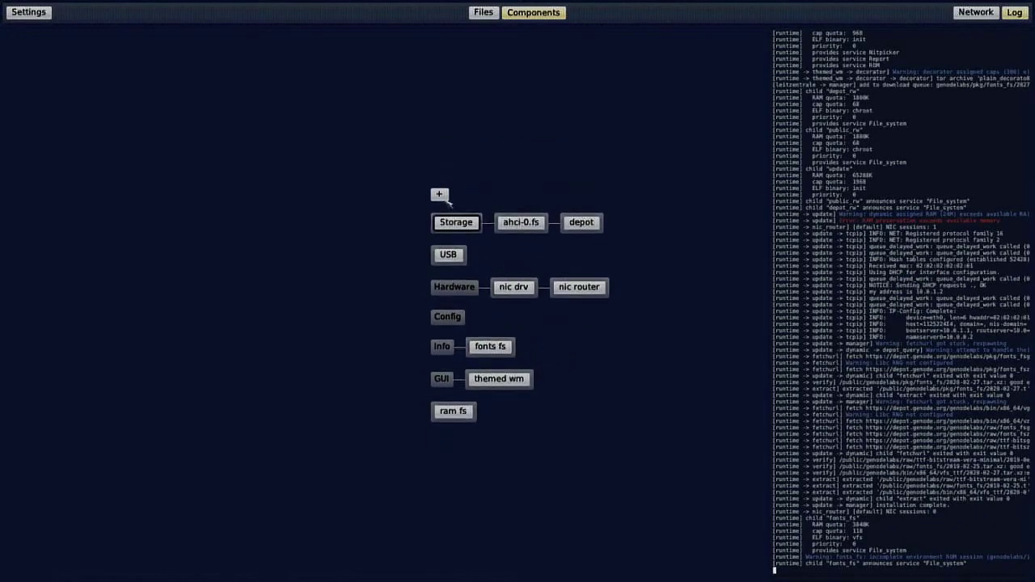
Install the noux-system package from the genodelabs Tools list.
left_click(440, 195)
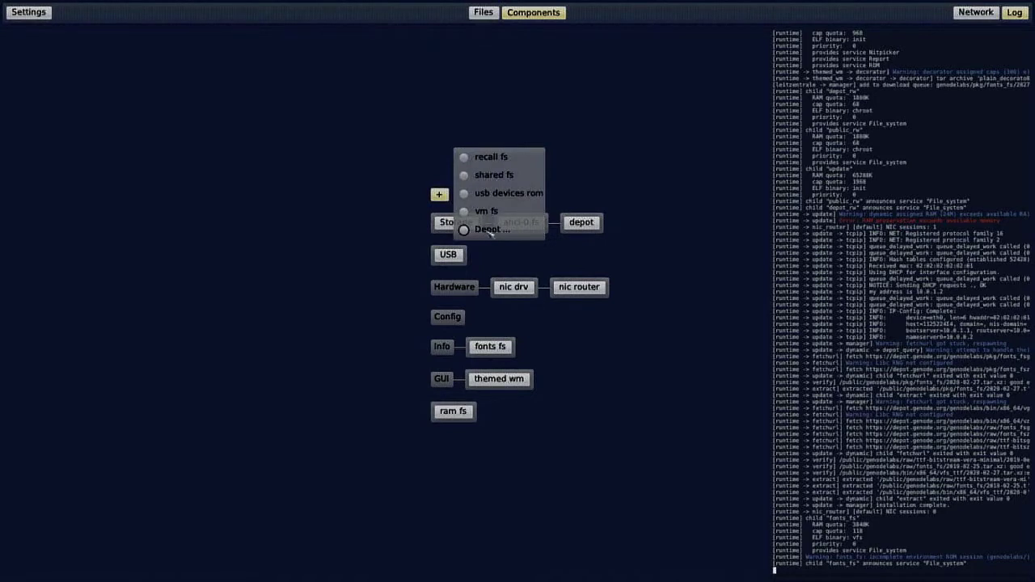
left_click(491, 231)
left_click(502, 196)
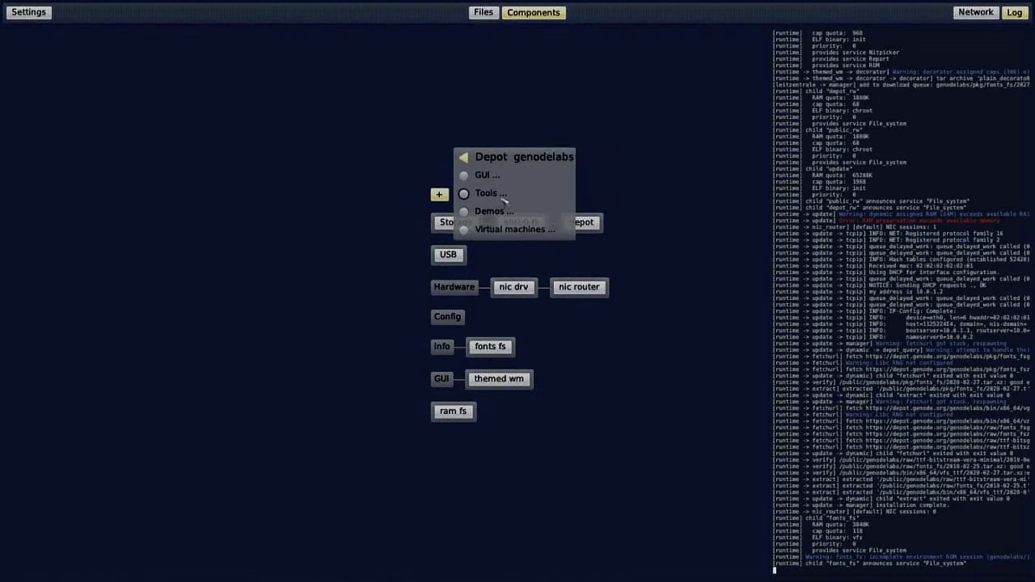
left_click(503, 195)
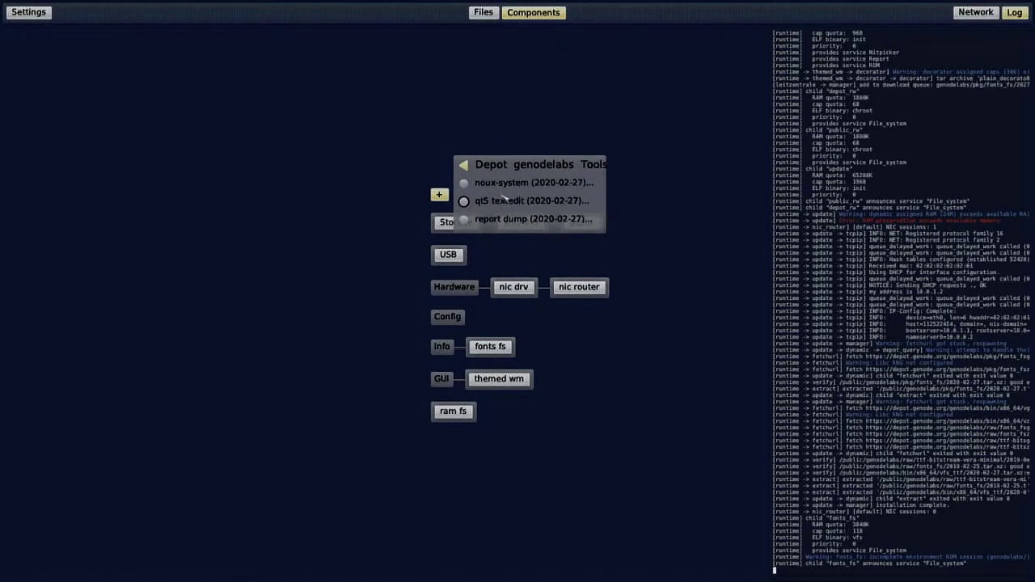
left_click(564, 186)
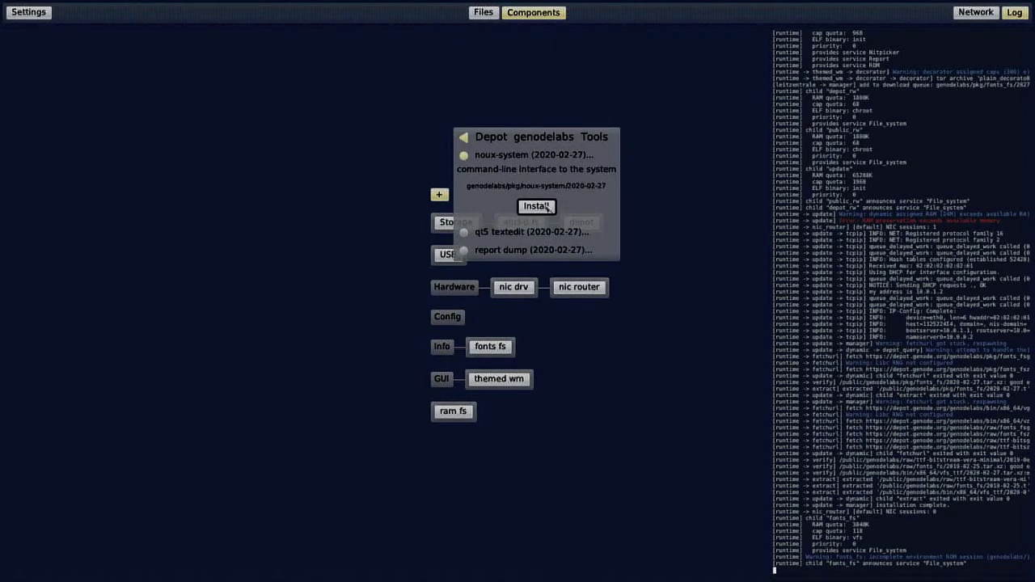
left_click(548, 207)
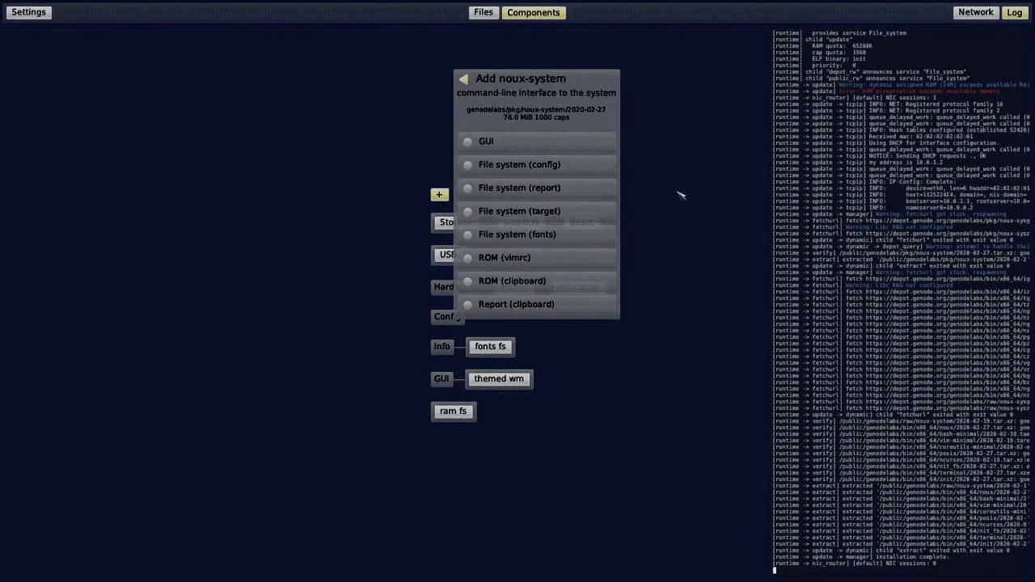
Route noux-system's GUI to themed wm, config to writeable system config, reports read-only, target to used file system.
left_click(608, 142)
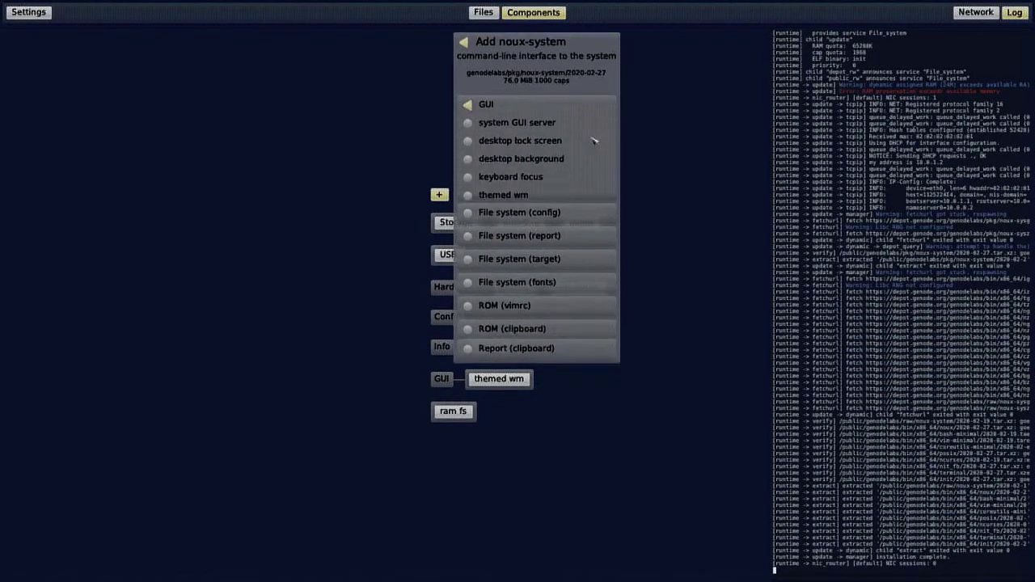
left_click(579, 192)
left_click(595, 166)
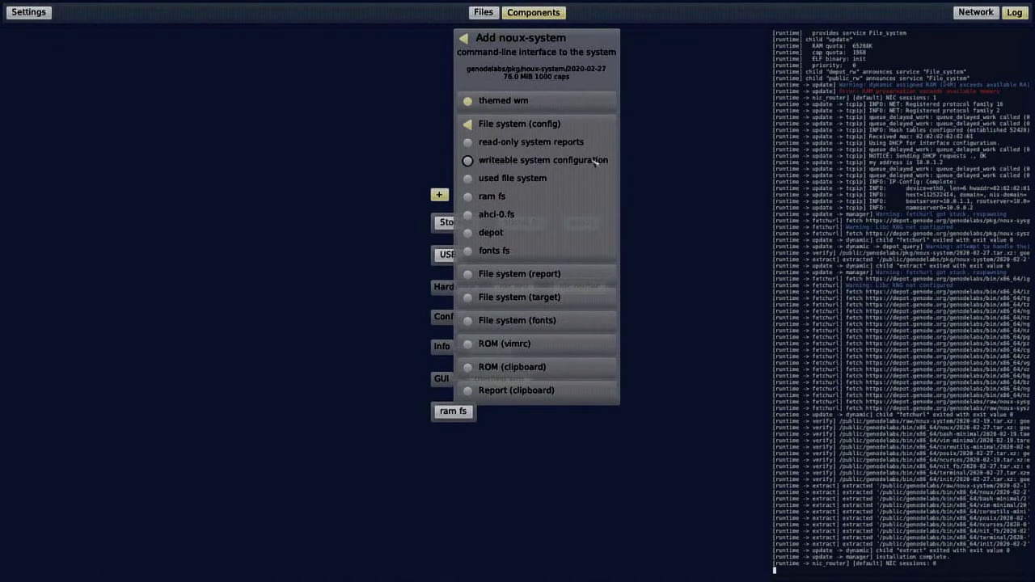
left_click(594, 161)
left_click(578, 190)
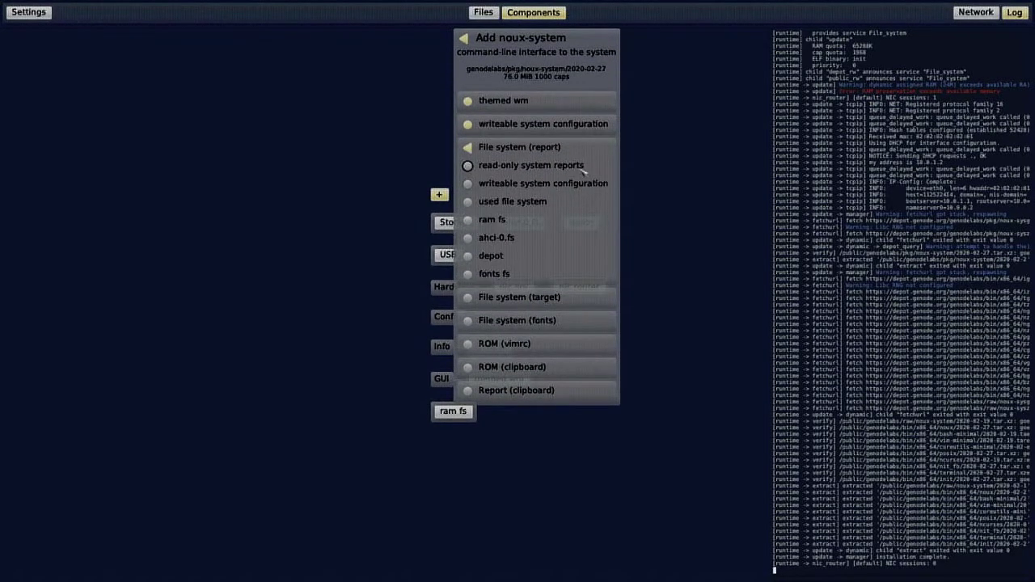
left_click(582, 166)
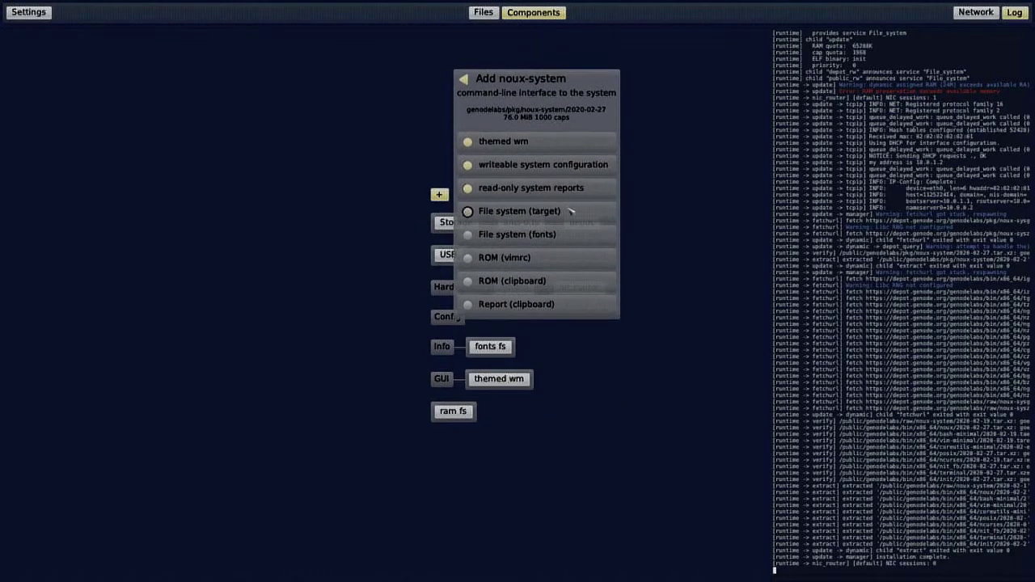
left_click(571, 213)
left_click(550, 224)
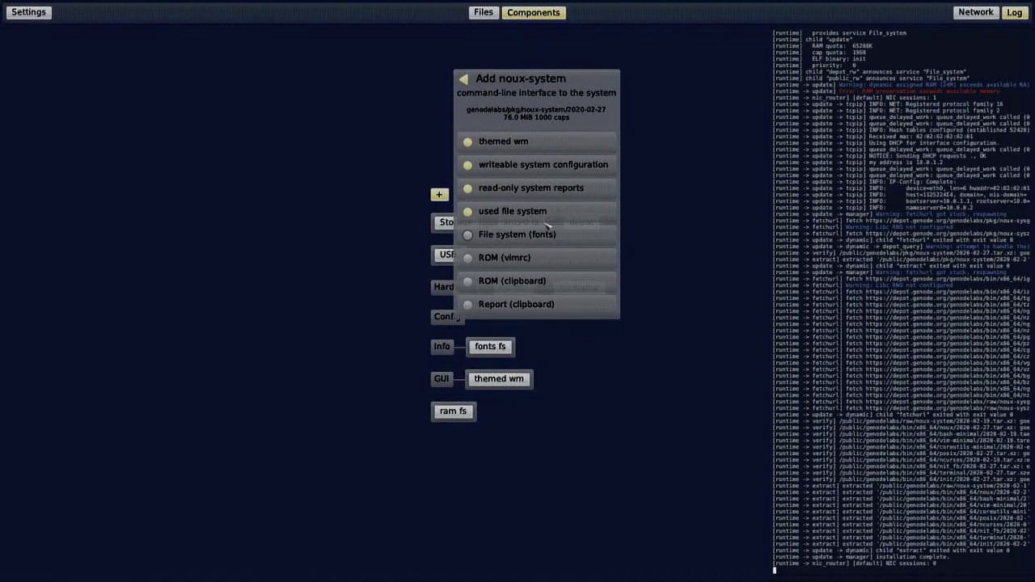
Route noux-system's fonts to fonts fs, vimrc to the default vim config, and clipboard to themed wm.
left_click(552, 231)
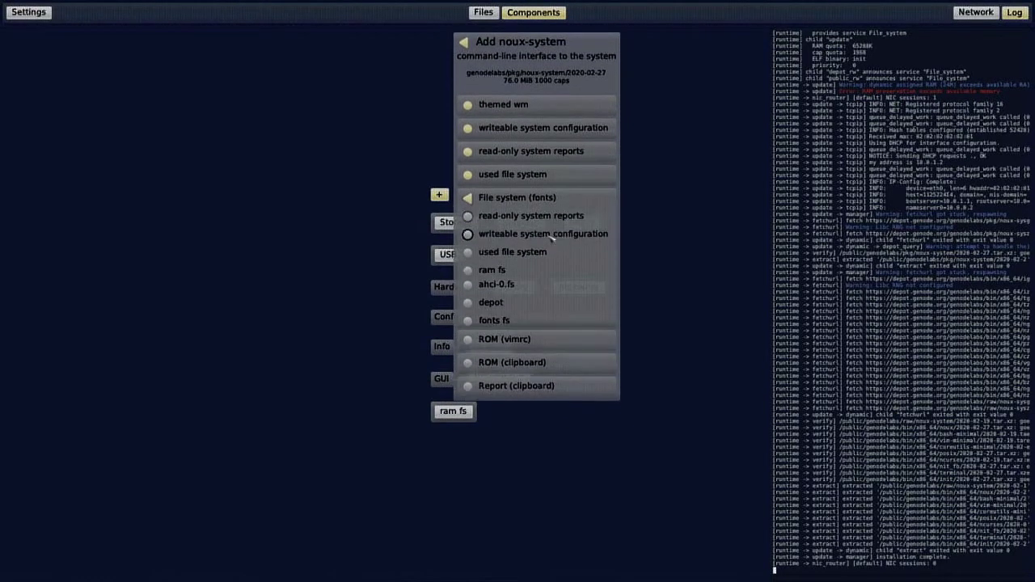
left_click(546, 322)
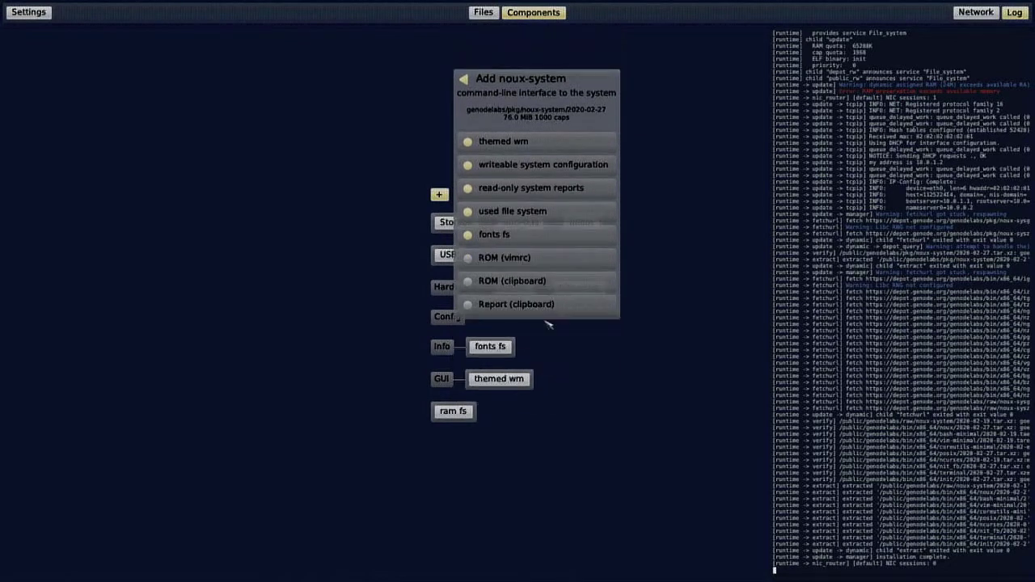
left_click(557, 280)
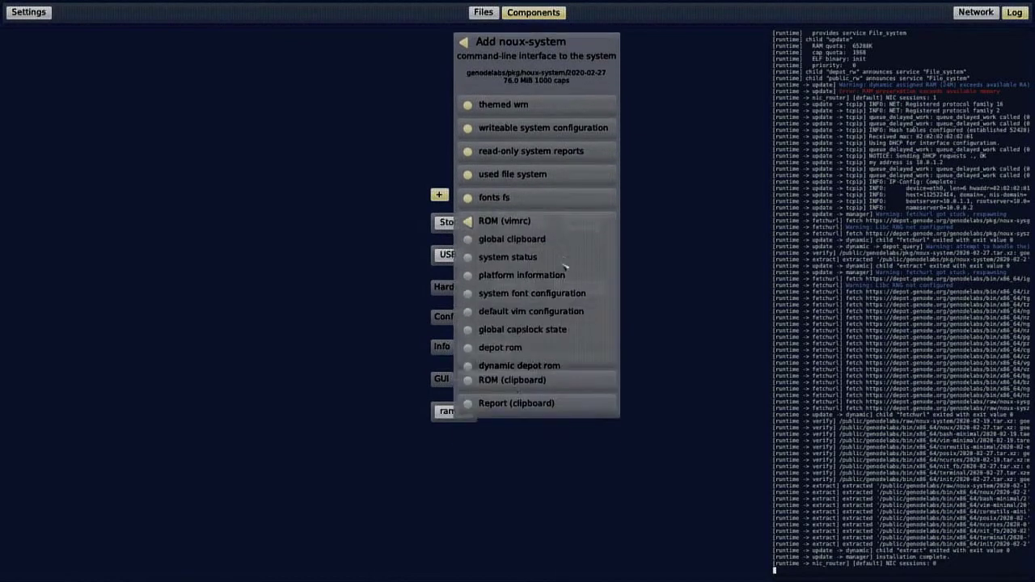
left_click(568, 308)
left_click(568, 283)
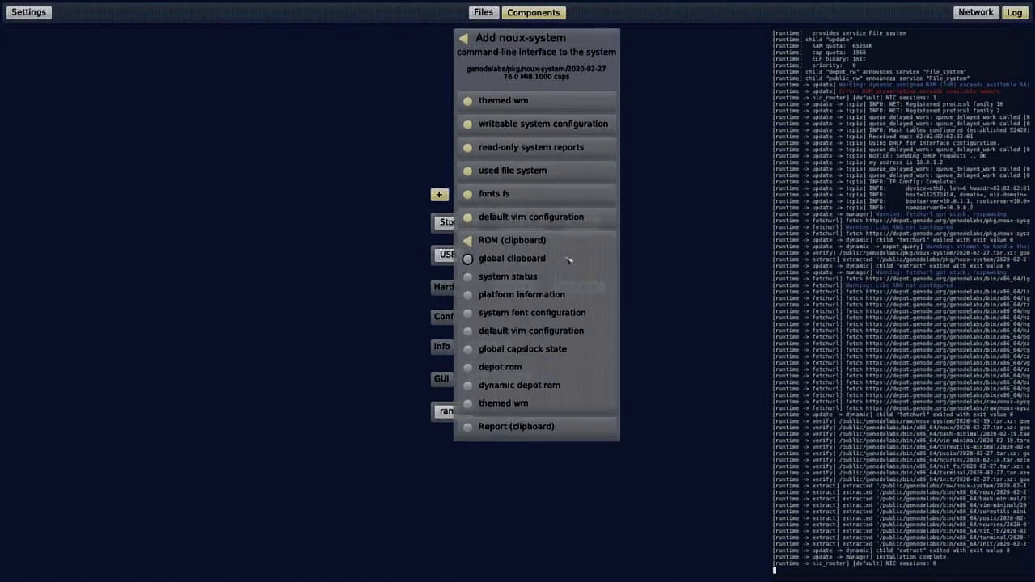
left_click(540, 403)
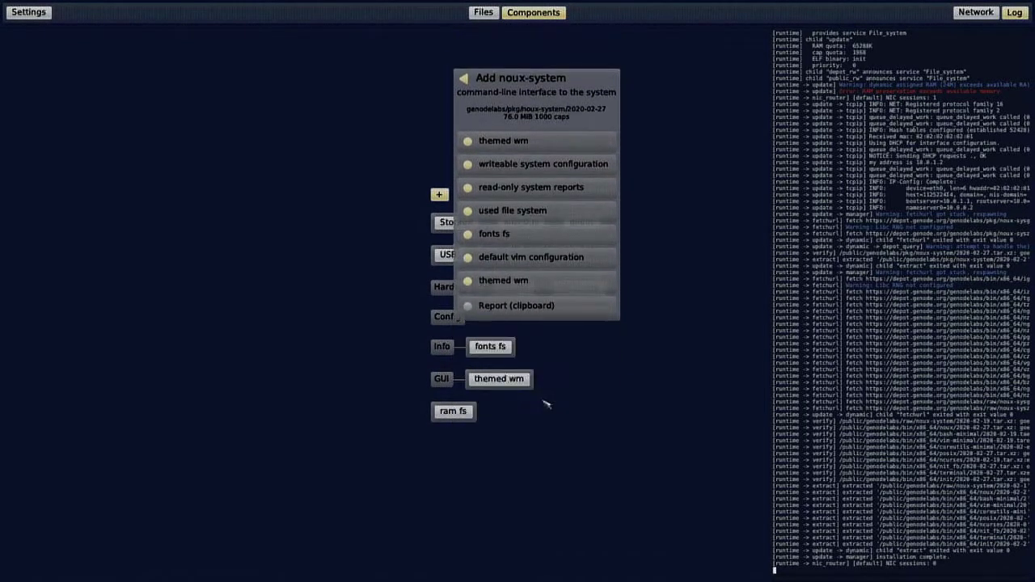
left_click(559, 307)
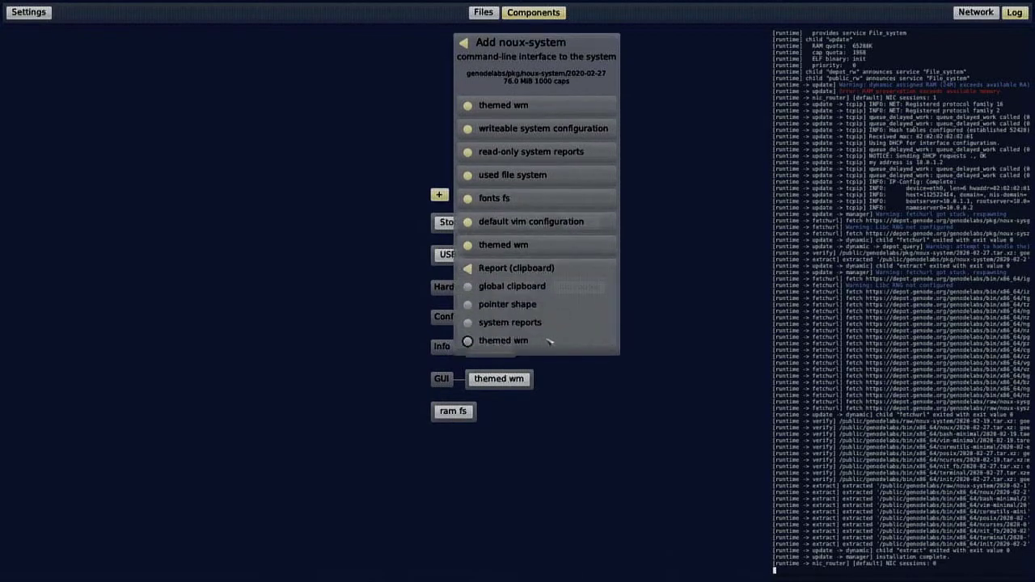
left_click(547, 339)
Add noux-system to the running system and briefly inspect its node.
left_click(551, 317)
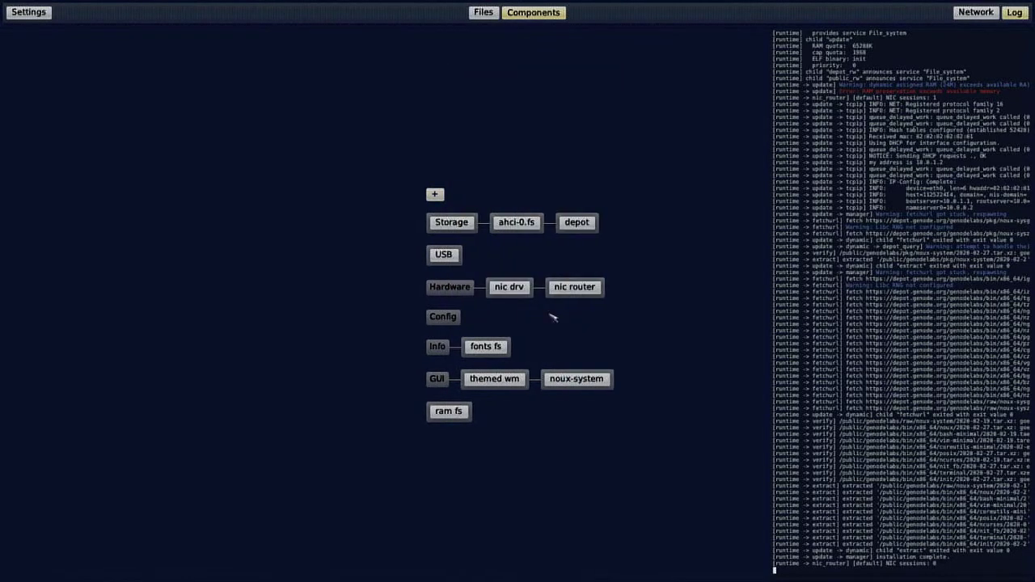
left_click(563, 379)
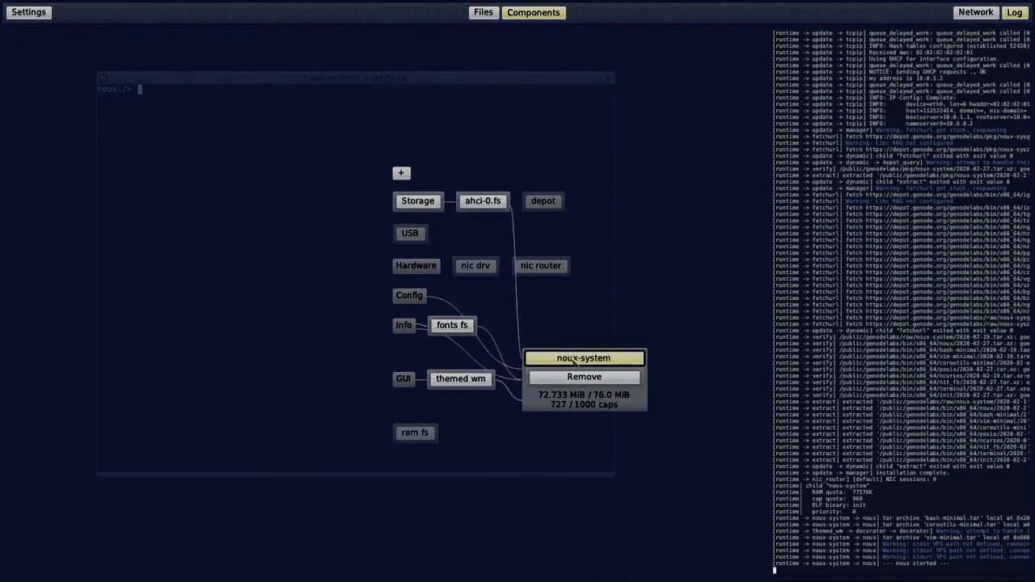
left_click(584, 358)
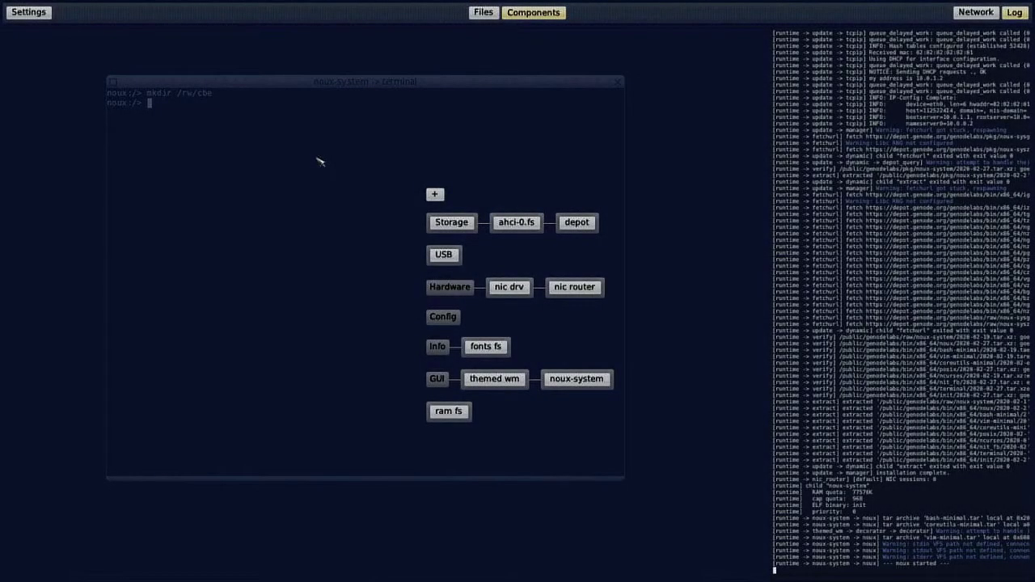
left_click(435, 194)
Install cnuke's cbe fs package and run it on the used file system.
left_click(481, 231)
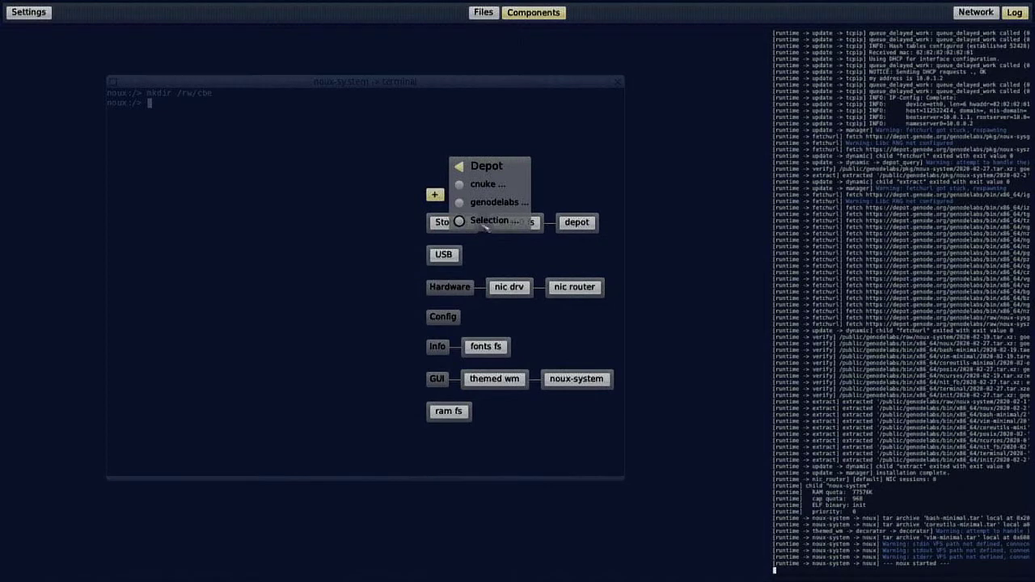
left_click(498, 188)
left_click(495, 202)
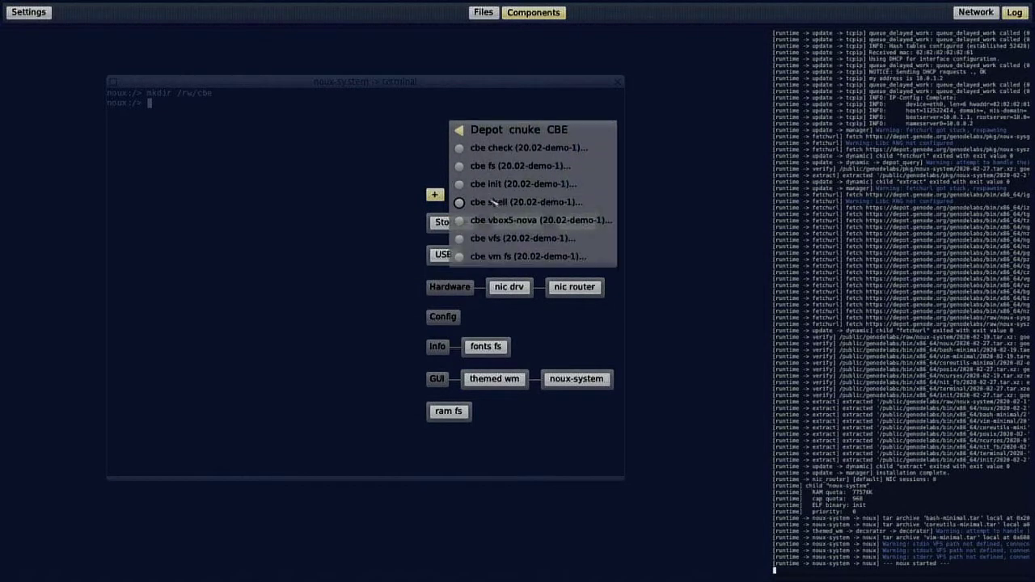
left_click(519, 166)
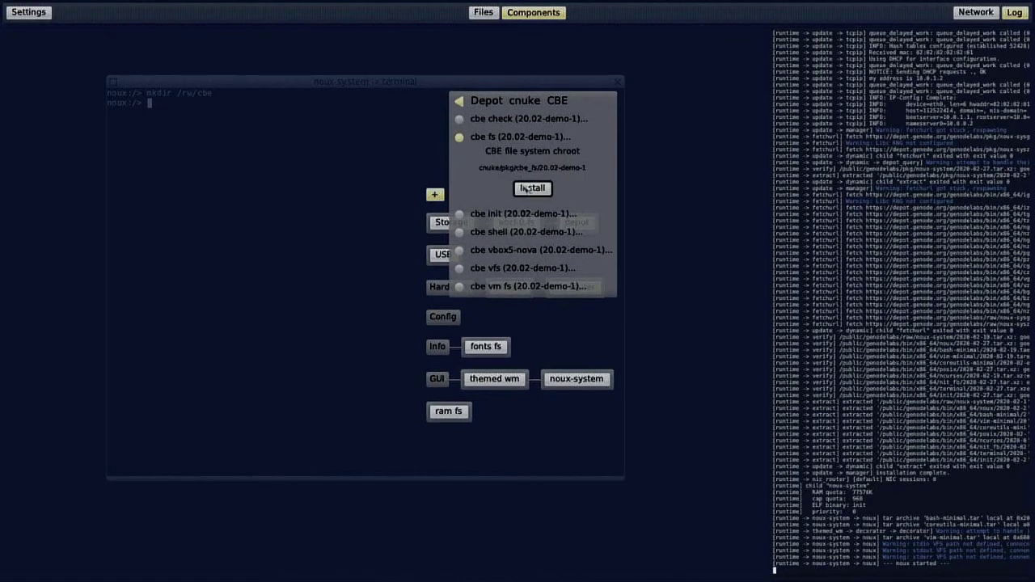
left_click(533, 188)
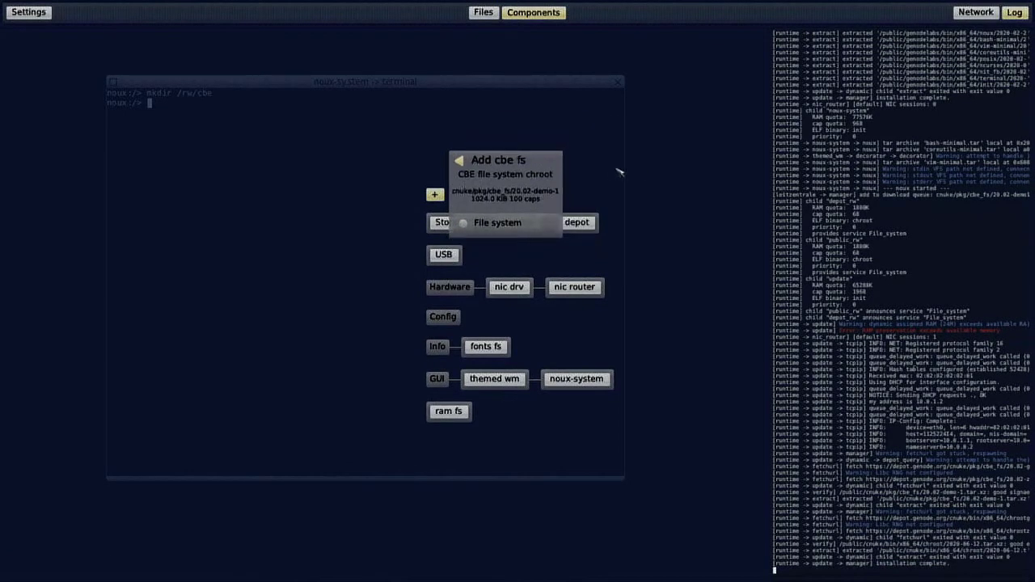
left_click(536, 224)
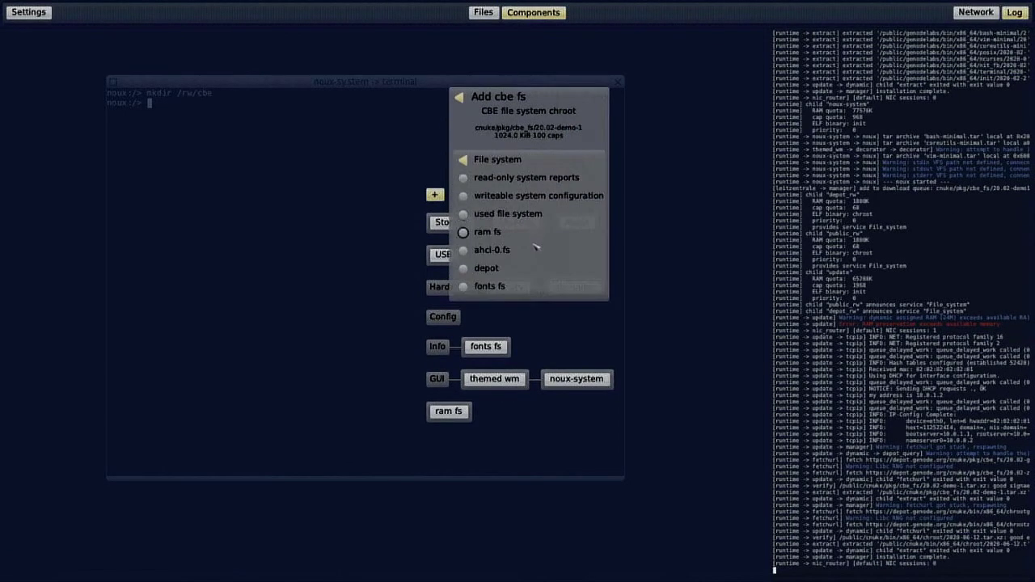
left_click(536, 215)
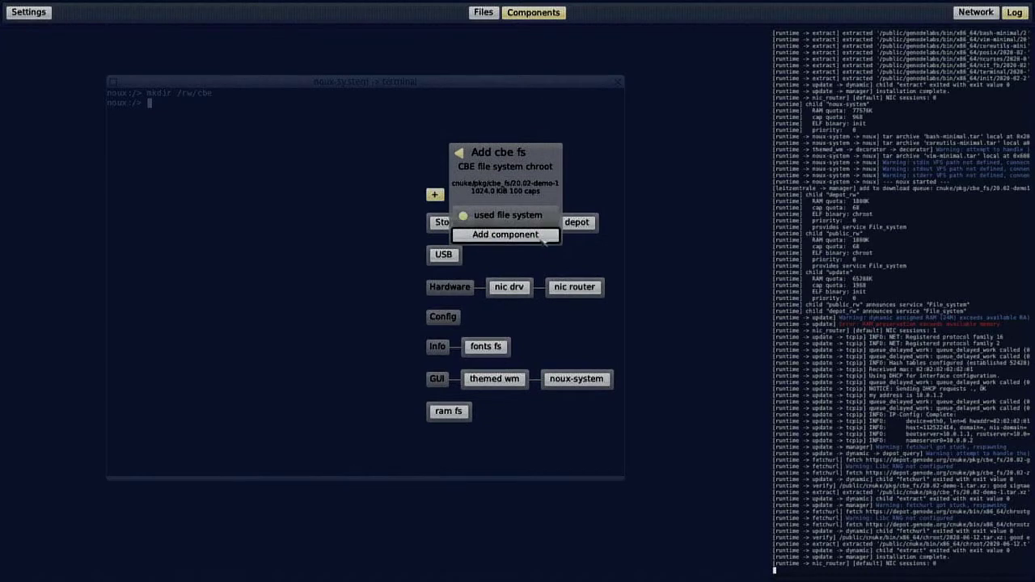
left_click(534, 235)
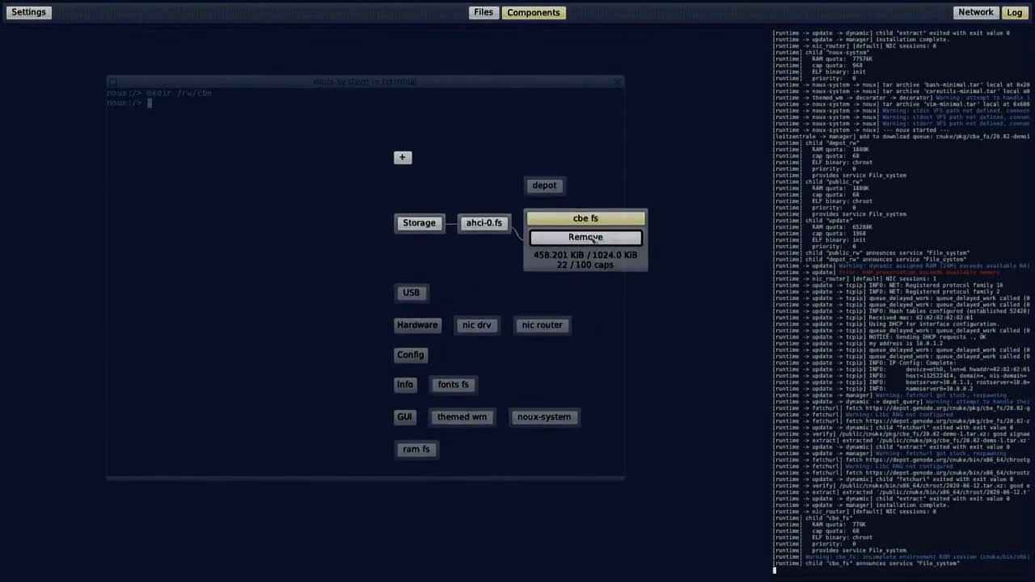
left_click(628, 219)
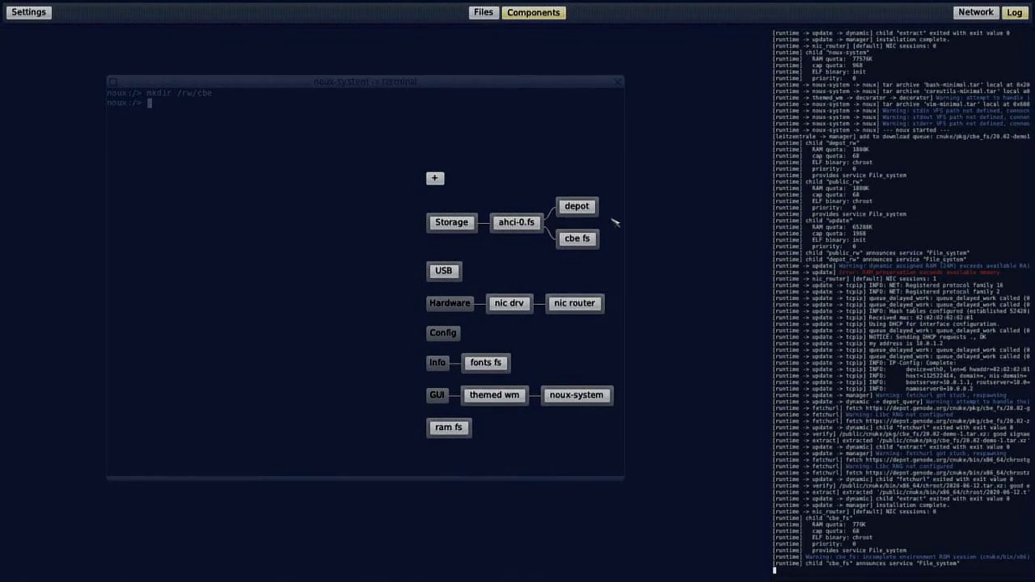
Install the cbe shell package from the cnuke CBE list.
left_click(435, 178)
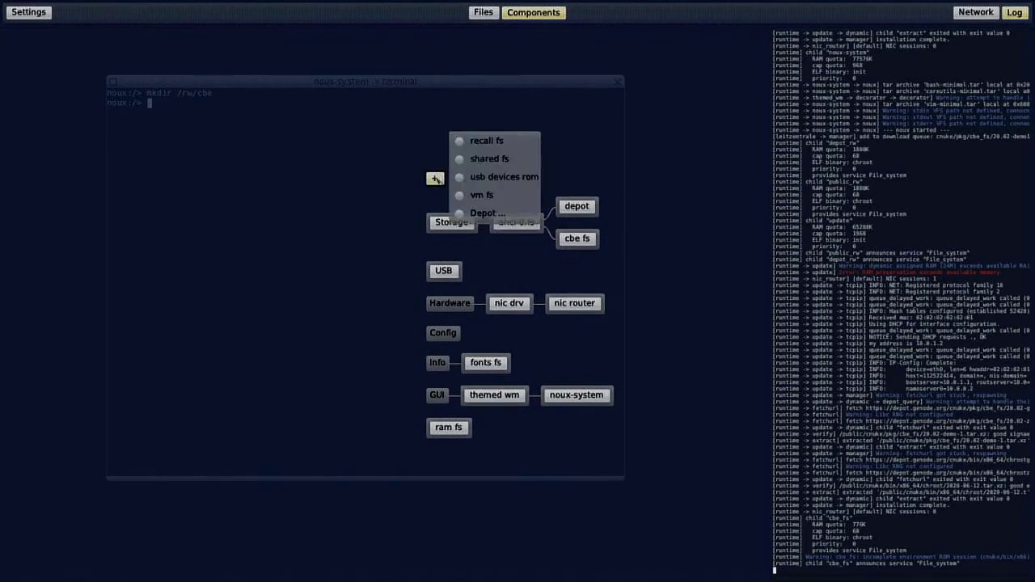
left_click(485, 213)
left_click(503, 166)
left_click(502, 186)
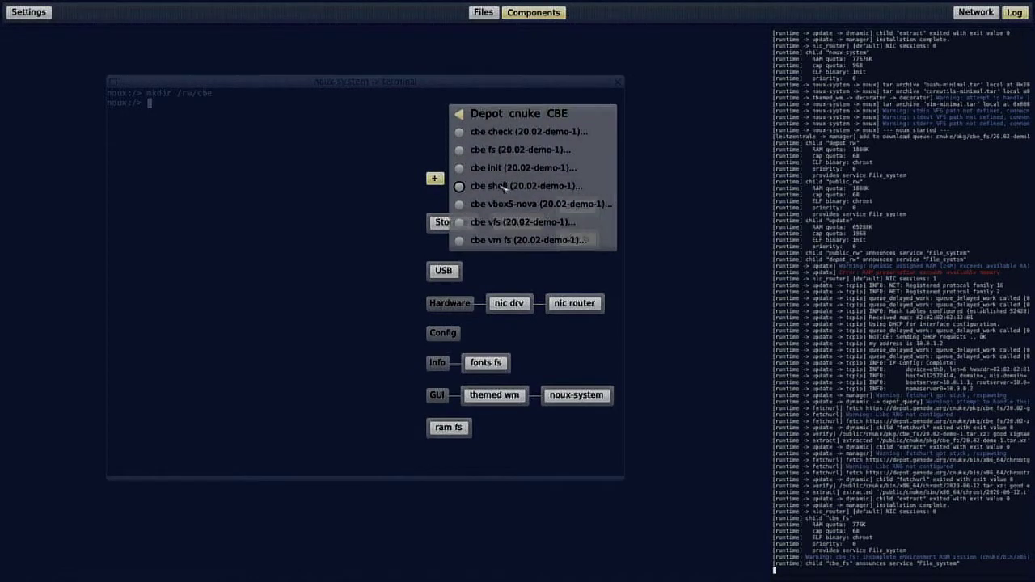
left_click(526, 186)
left_click(532, 208)
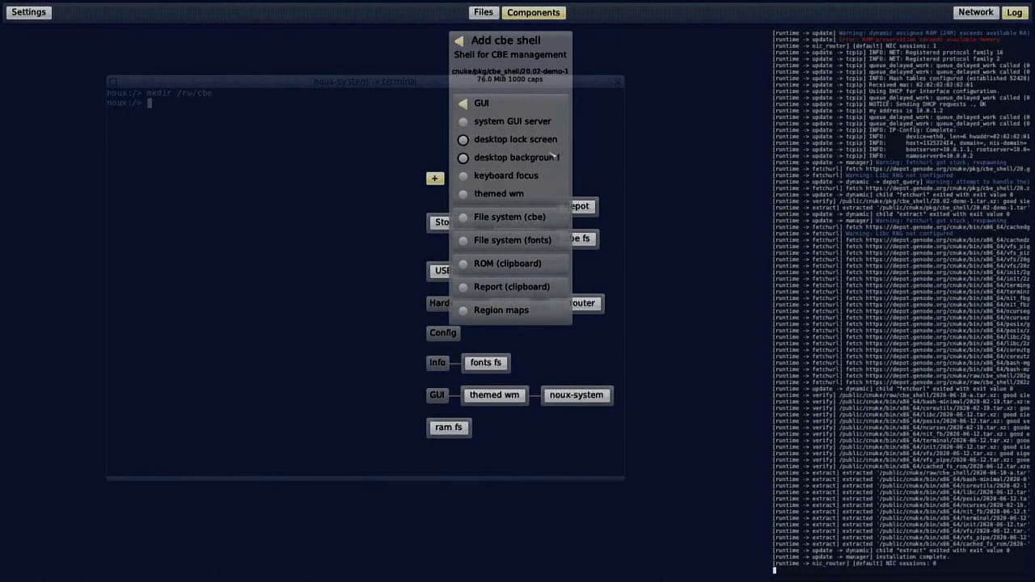
Route cbe shell to themed wm, cbe fs, fonts fs and custom virtual memory, then add it.
left_click(542, 195)
left_click(543, 176)
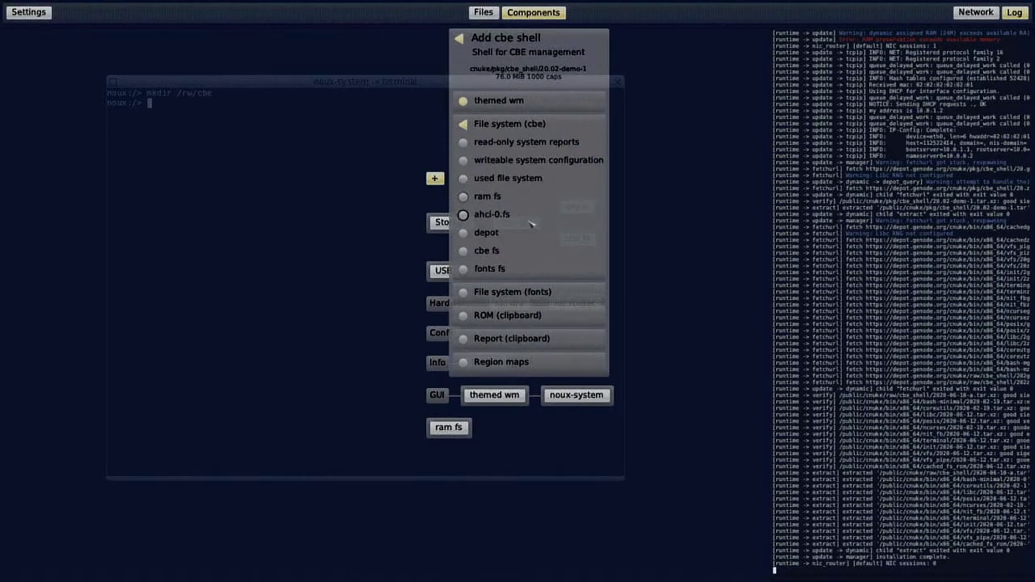
left_click(527, 255)
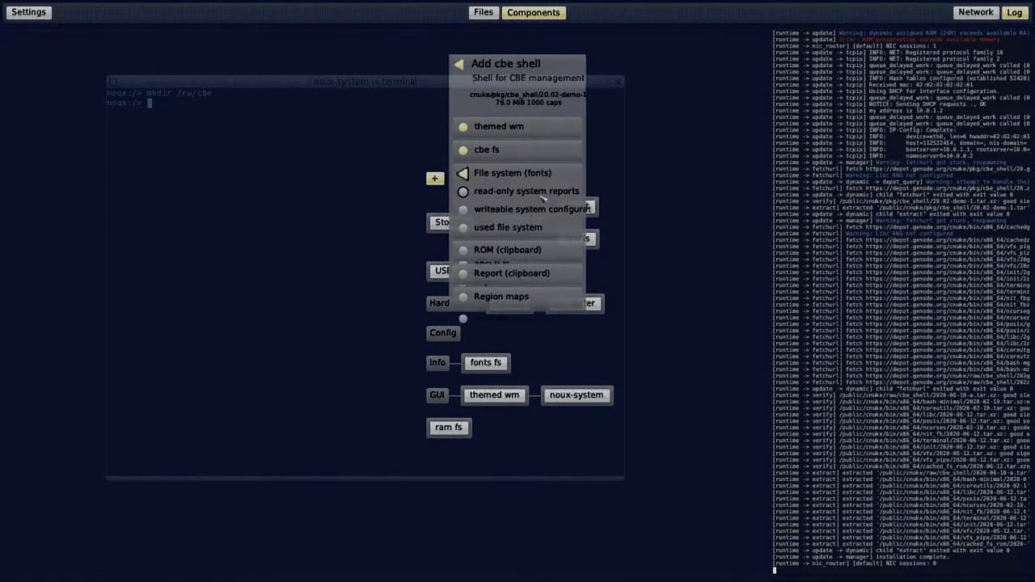
left_click(525, 194)
left_click(519, 291)
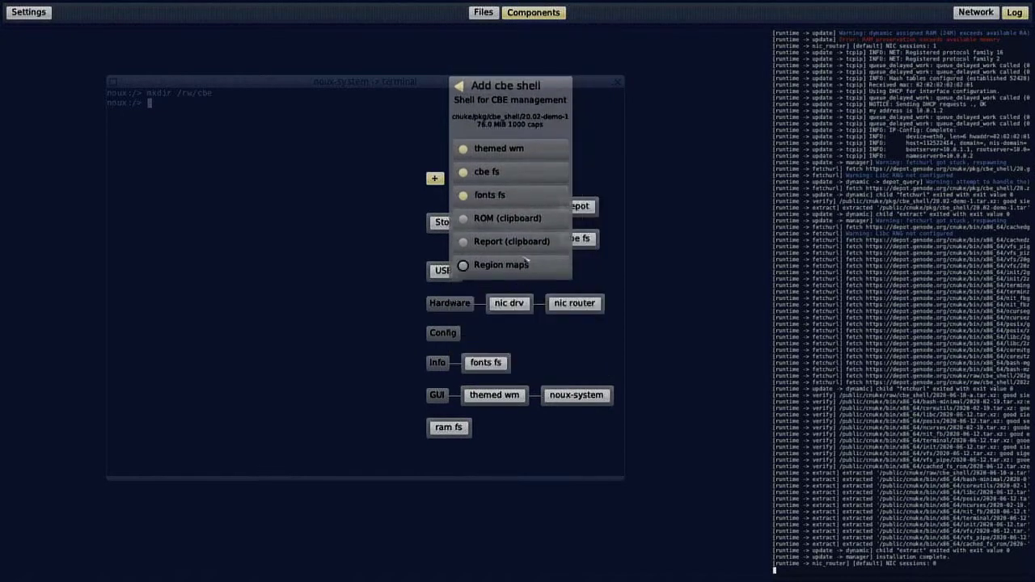
left_click(532, 219)
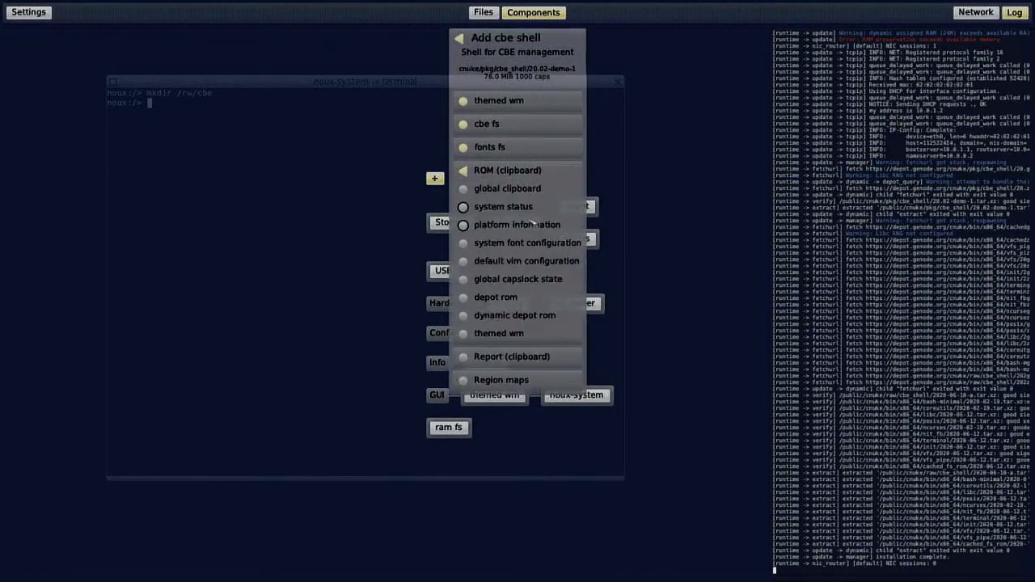
left_click(514, 333)
left_click(530, 242)
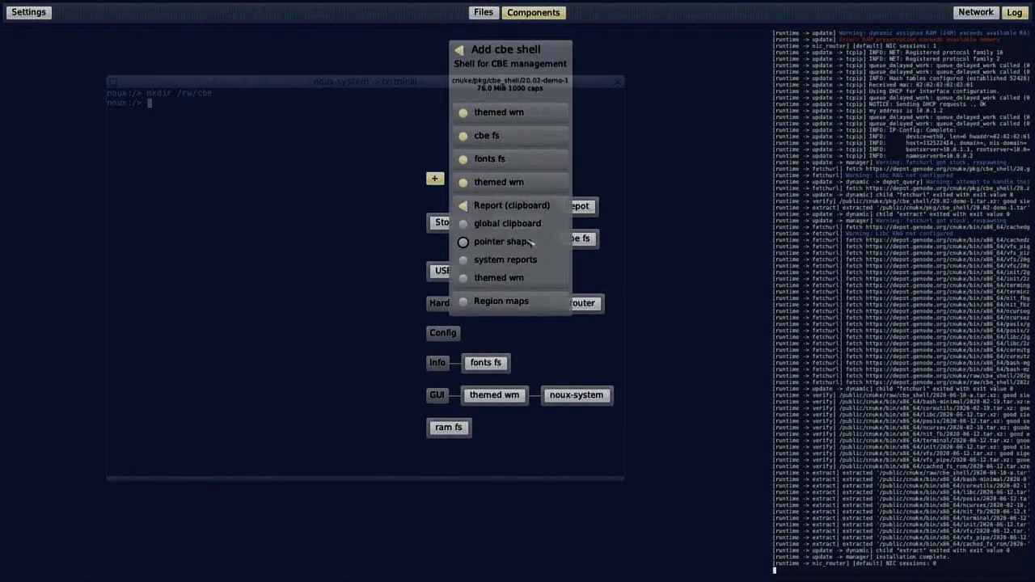
left_click(522, 278)
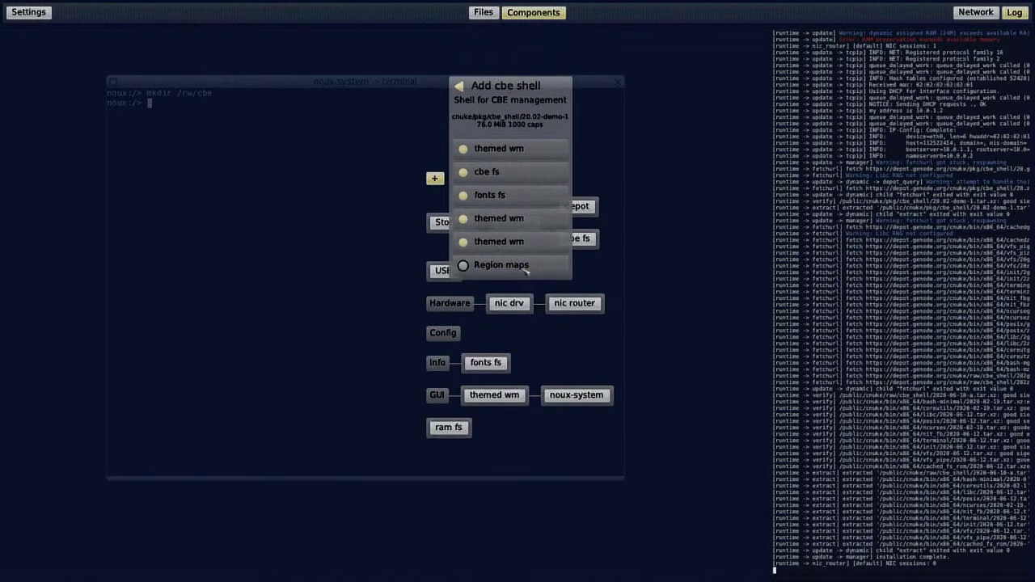
left_click(524, 271)
left_click(525, 275)
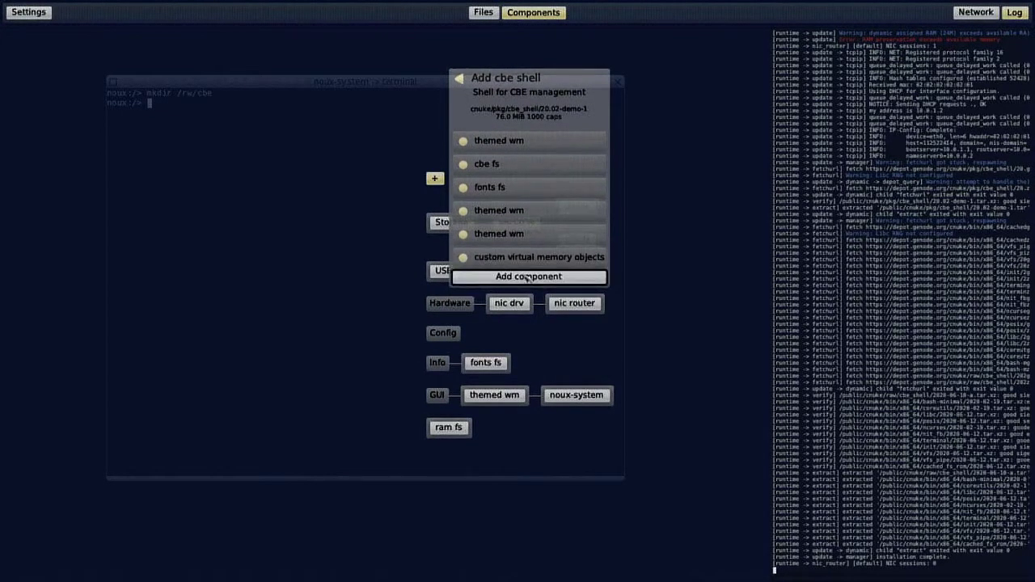
left_click(528, 277)
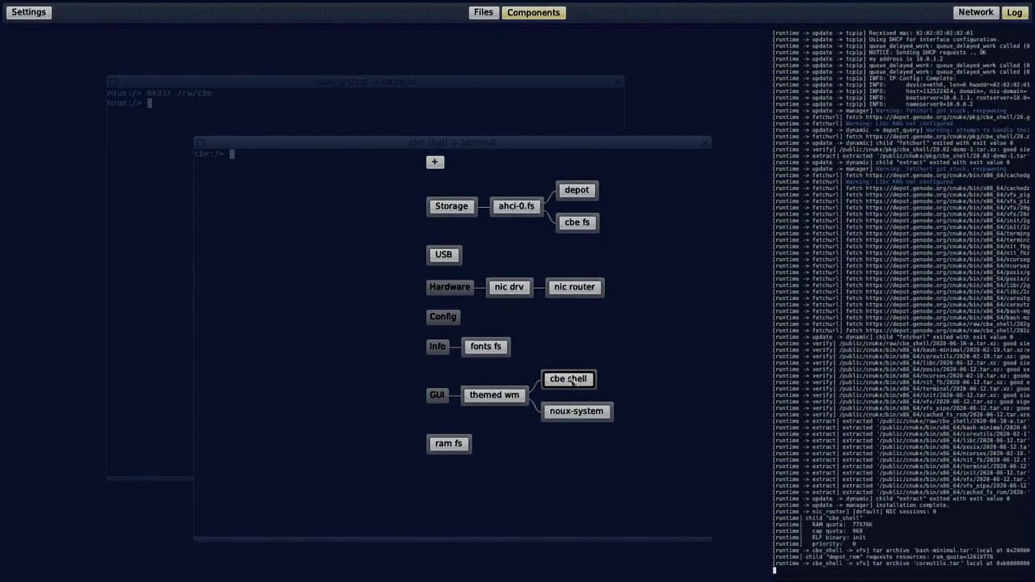
Create /cbe/cbe.img with dd (bs=64K count=32768) and confirm its 2 GiB size via ls -l /cbe.
left_click(574, 382)
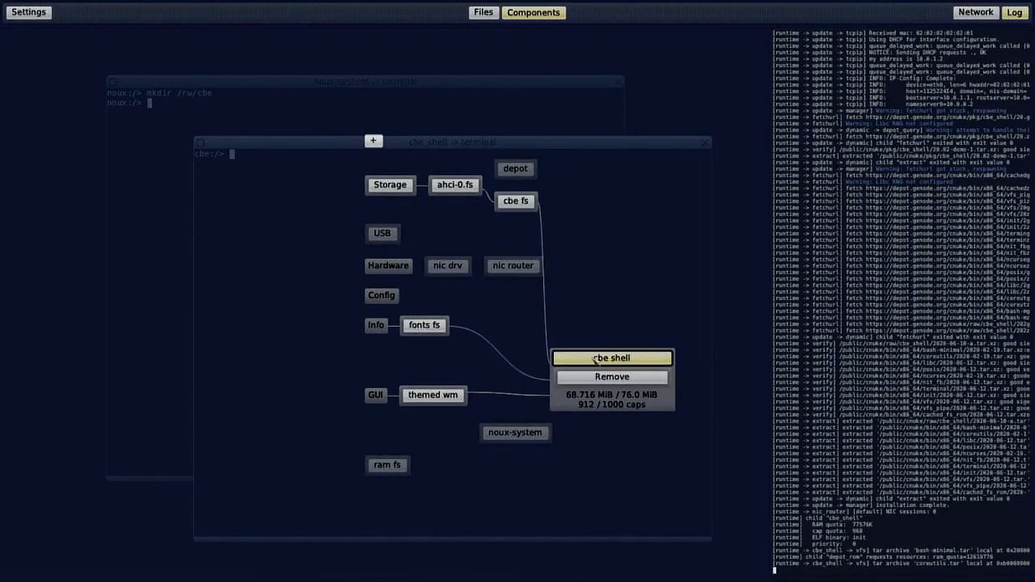
left_click(596, 359)
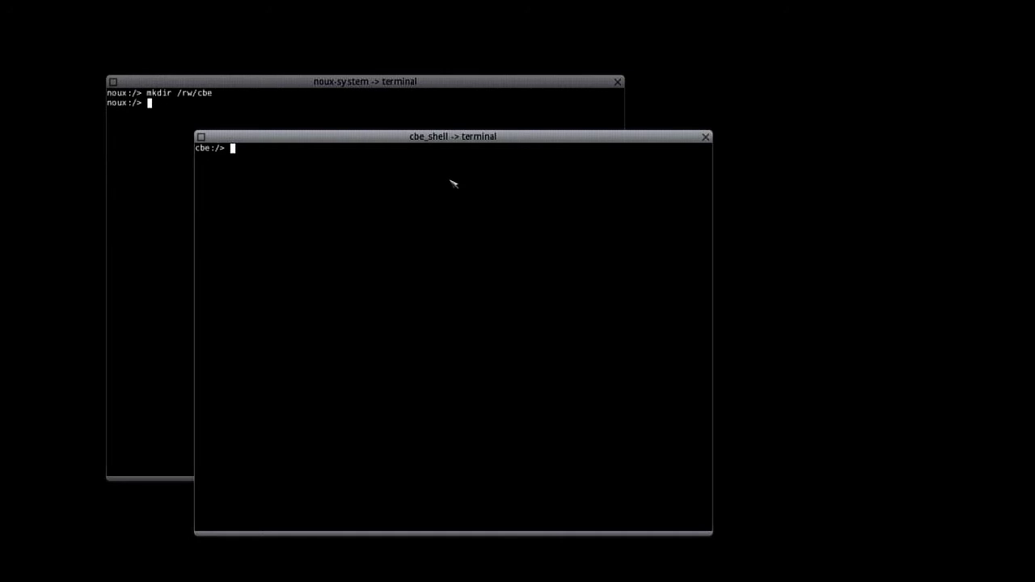
type("dd if=/dev/zero of=/rw/")
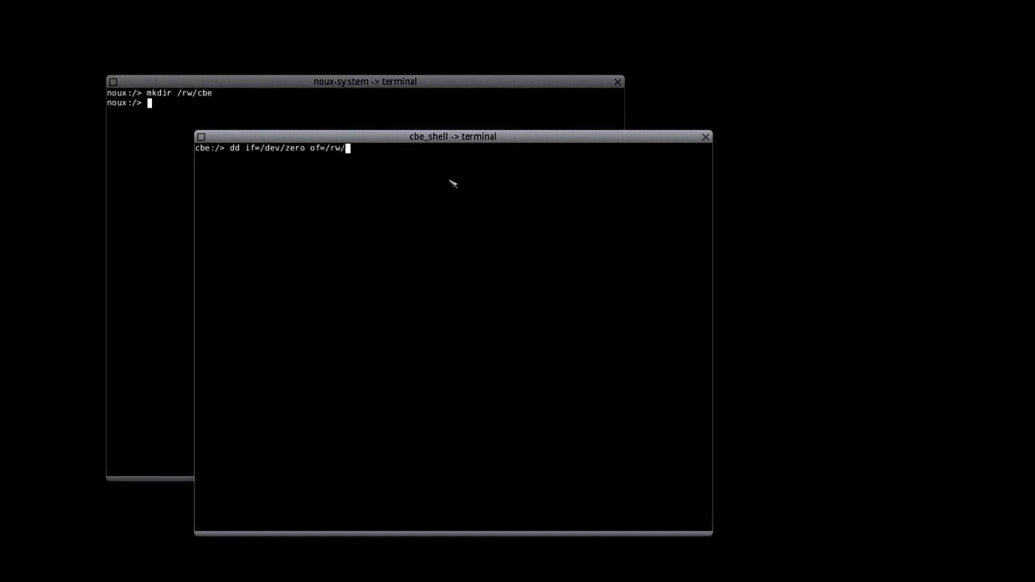
key("BackSpace")
key("BackSpace")
key("BackSpace")
type("cbe/cbe.img bs=64K ")
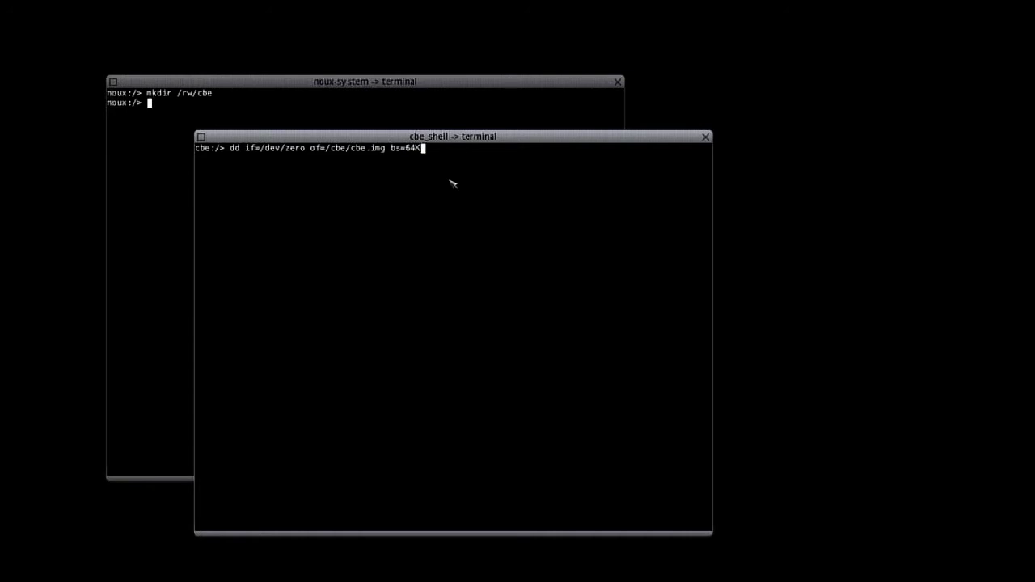
type("count=32768")
key("Return")
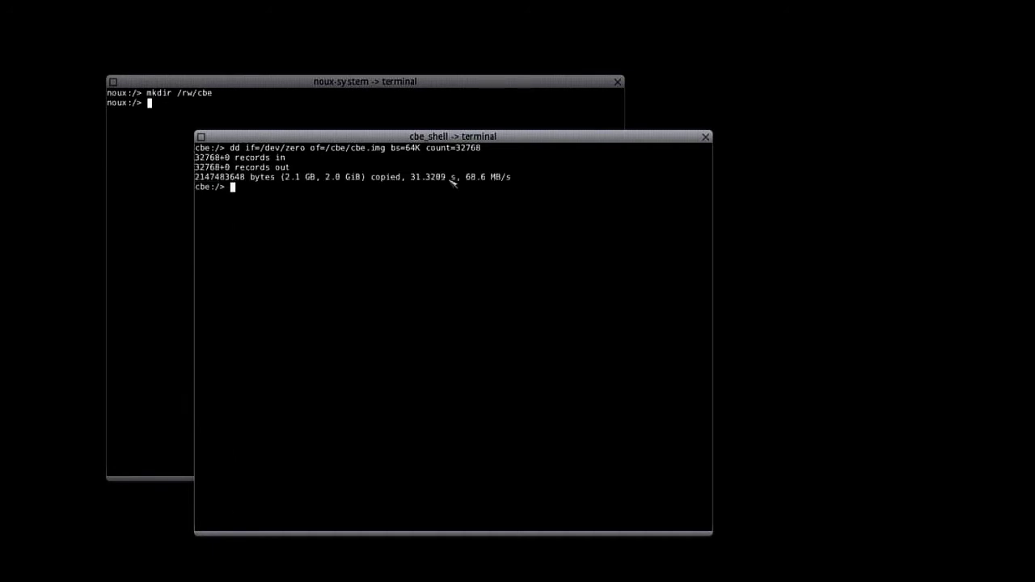
type("ls -l /cbe")
key("Return")
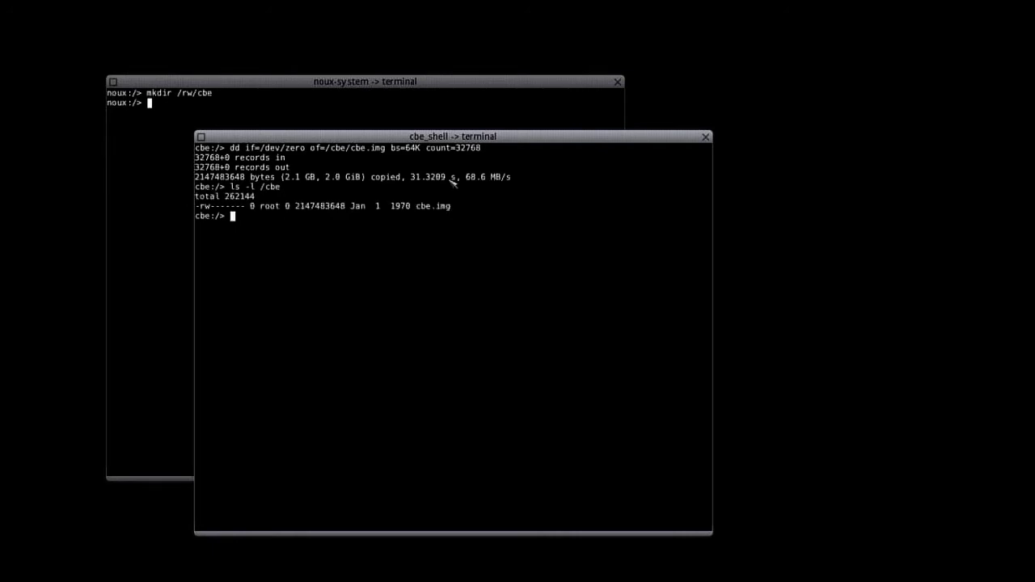
Remove the cbe shell component from the system overview.
key("F12")
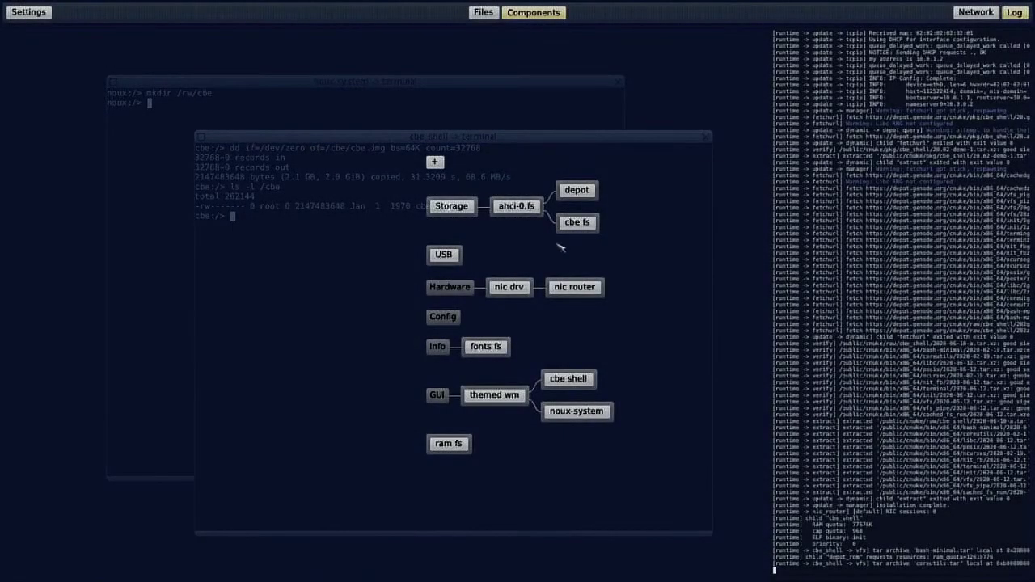
left_click(577, 378)
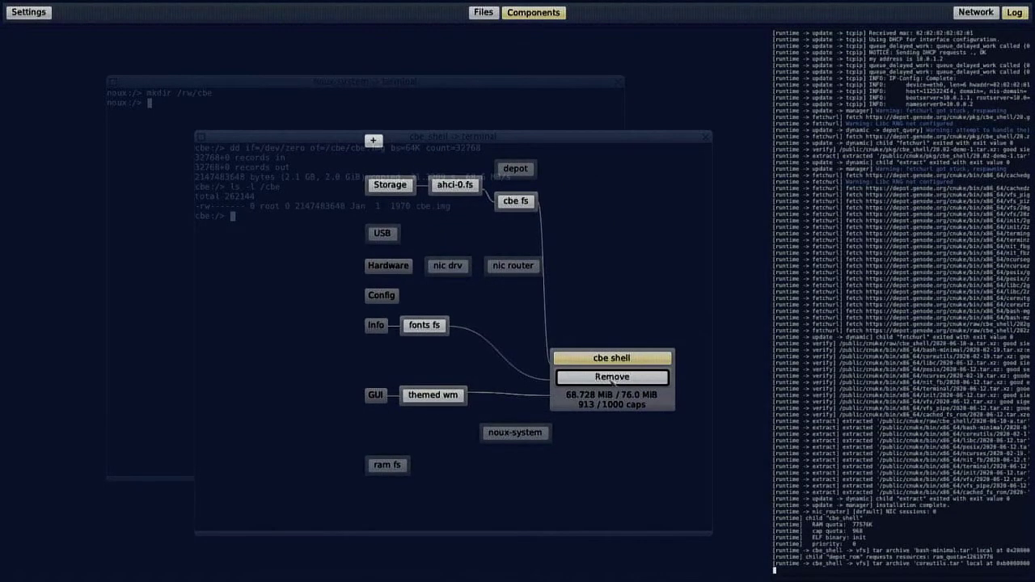
left_click(612, 380)
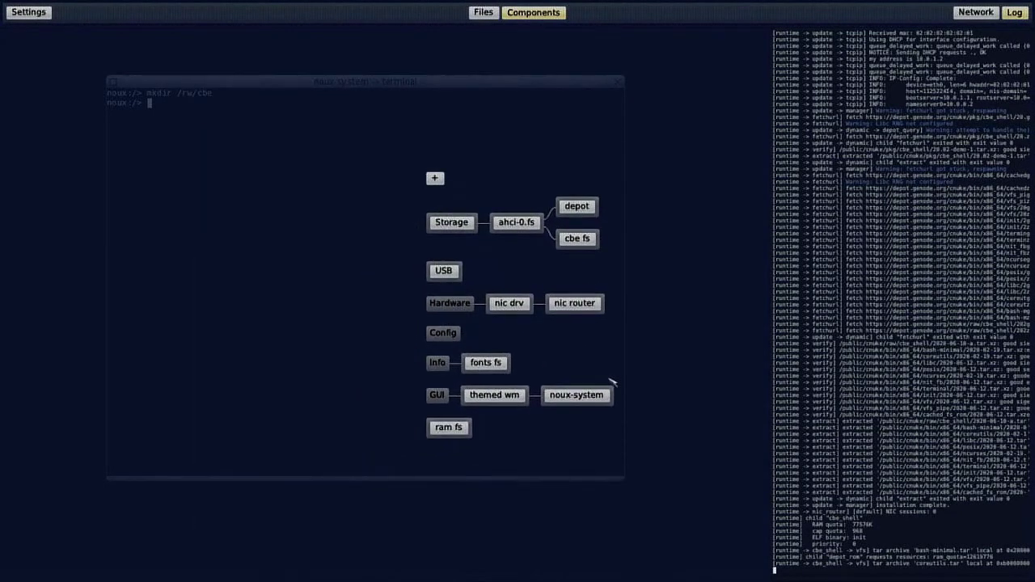
Install cbe init from the cnuke CBE depot, route its file system to cbe fs, and add it.
left_click(435, 178)
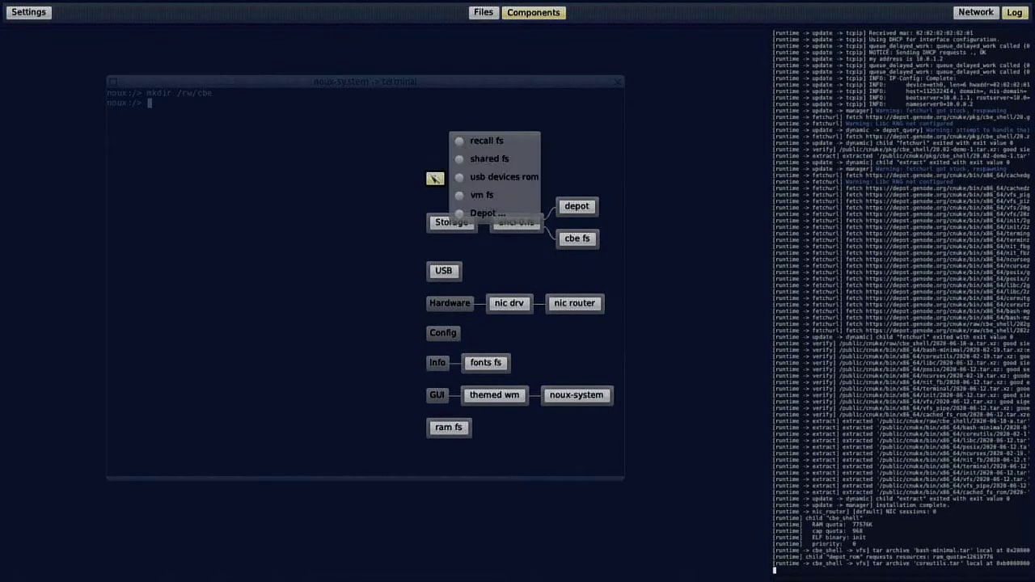
left_click(488, 213)
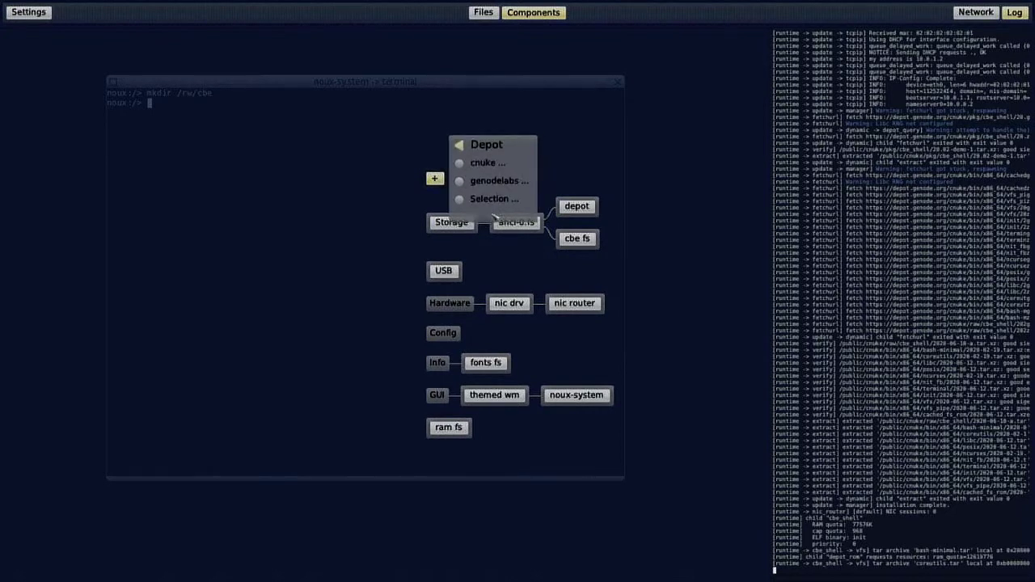
left_click(499, 169)
left_click(496, 186)
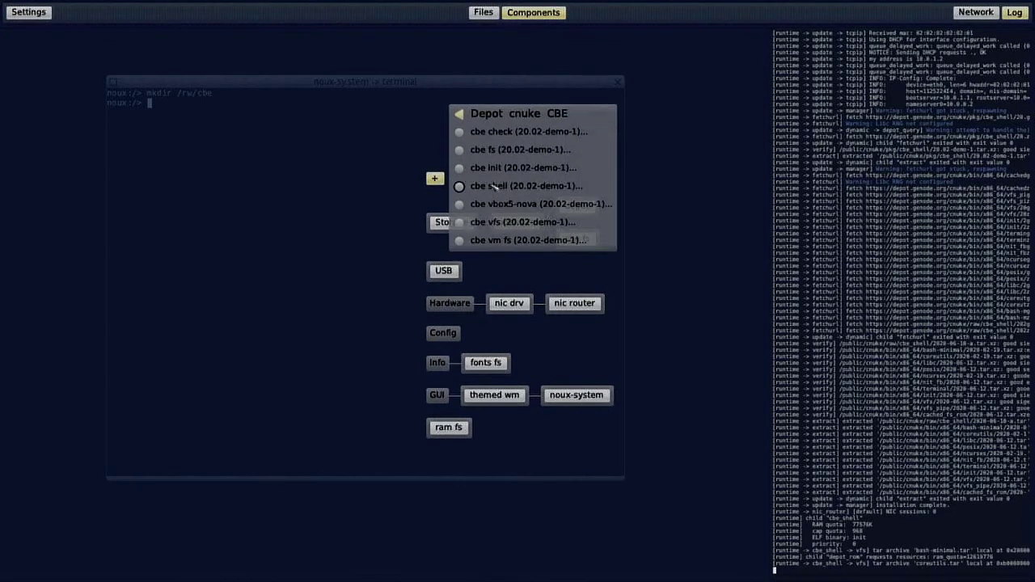
left_click(503, 168)
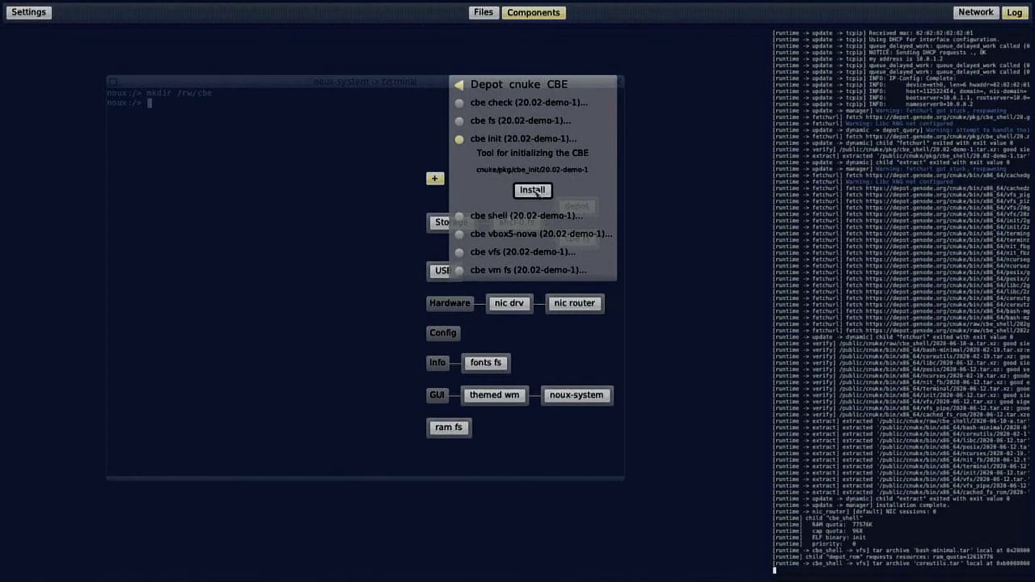
left_click(533, 190)
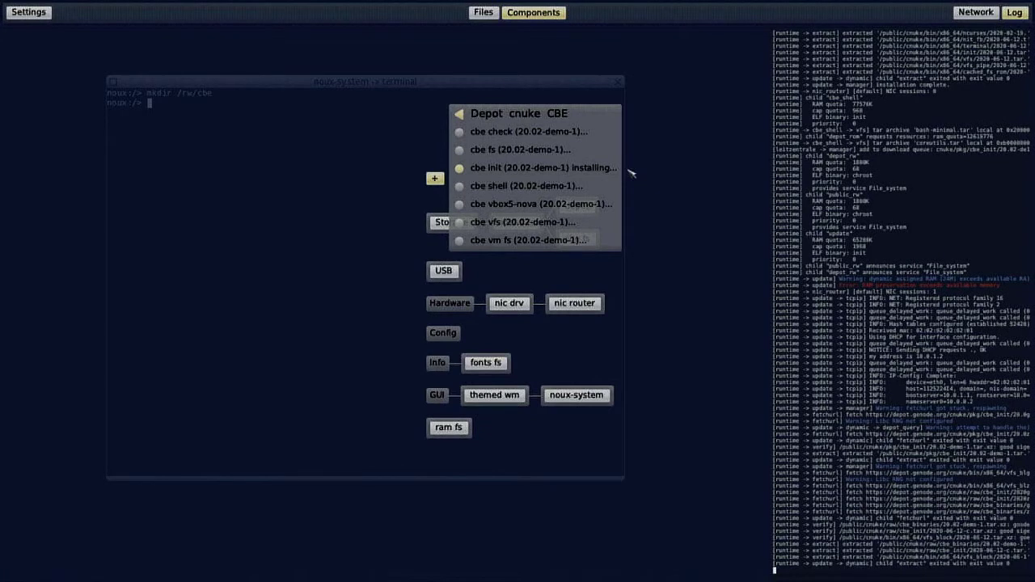
left_click(533, 209)
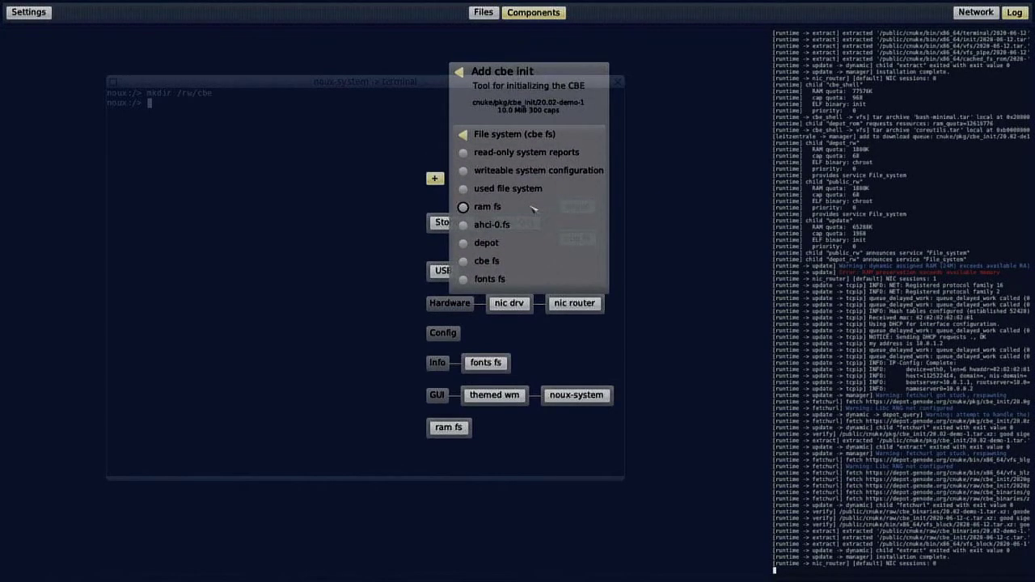
left_click(526, 261)
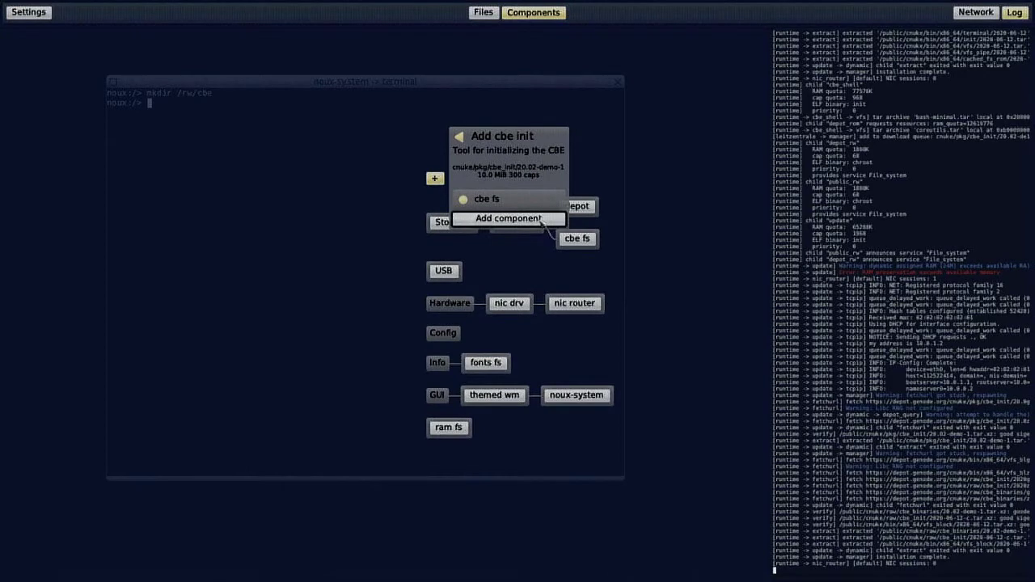
left_click(540, 218)
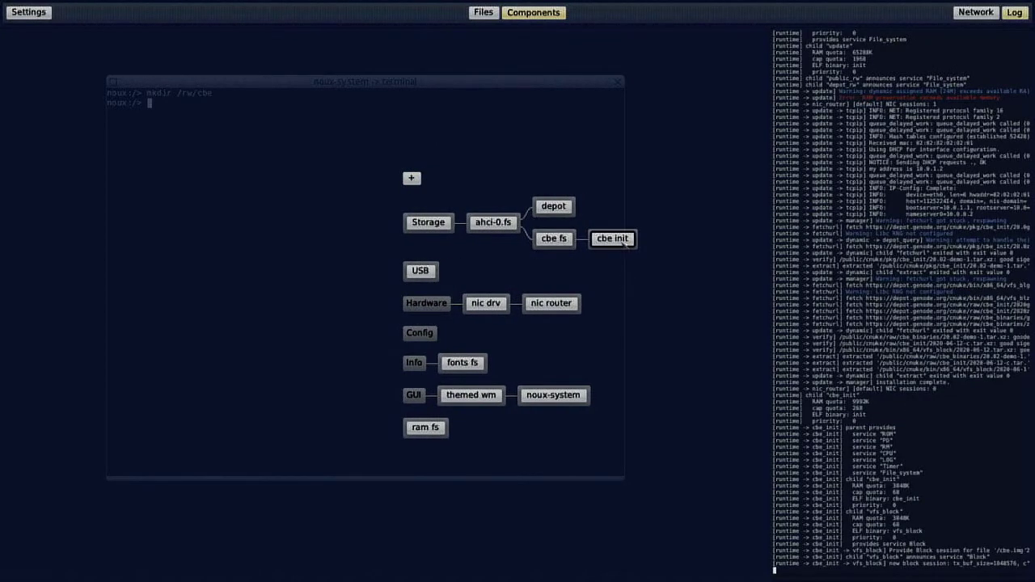
left_click(622, 241)
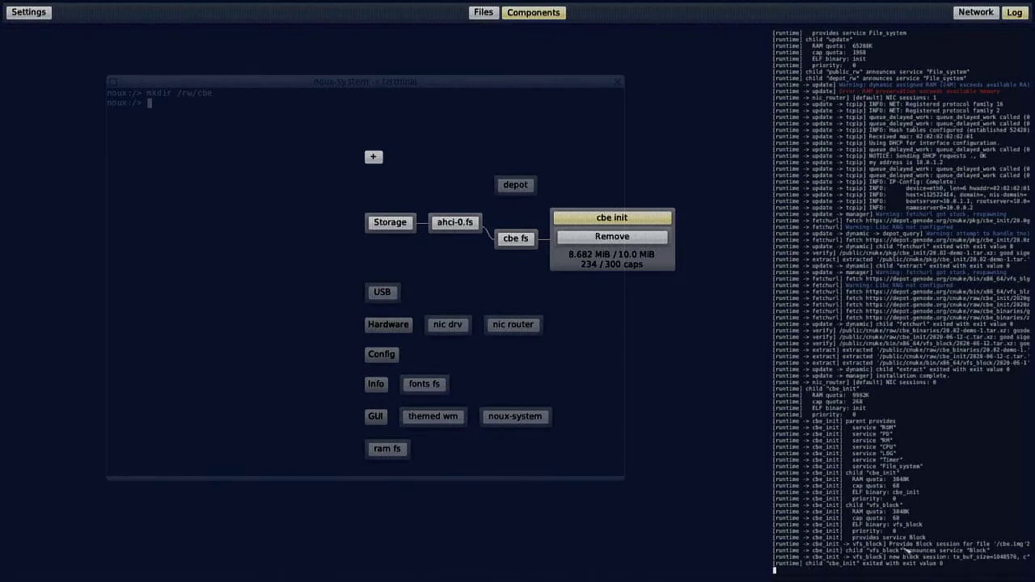
Remove the finished cbe init component and browse to the cnuke CBE packages.
left_click(642, 241)
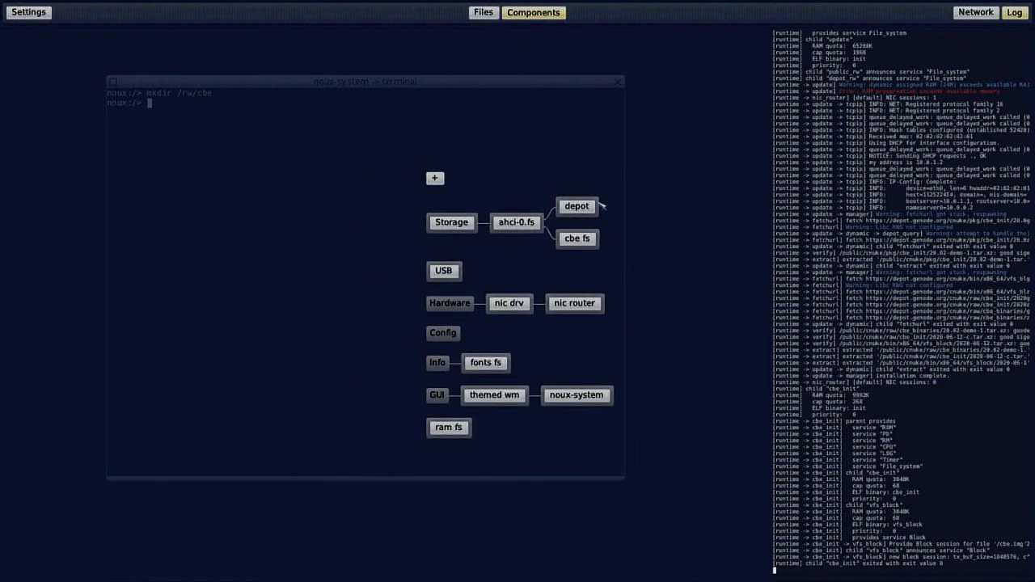
left_click(431, 179)
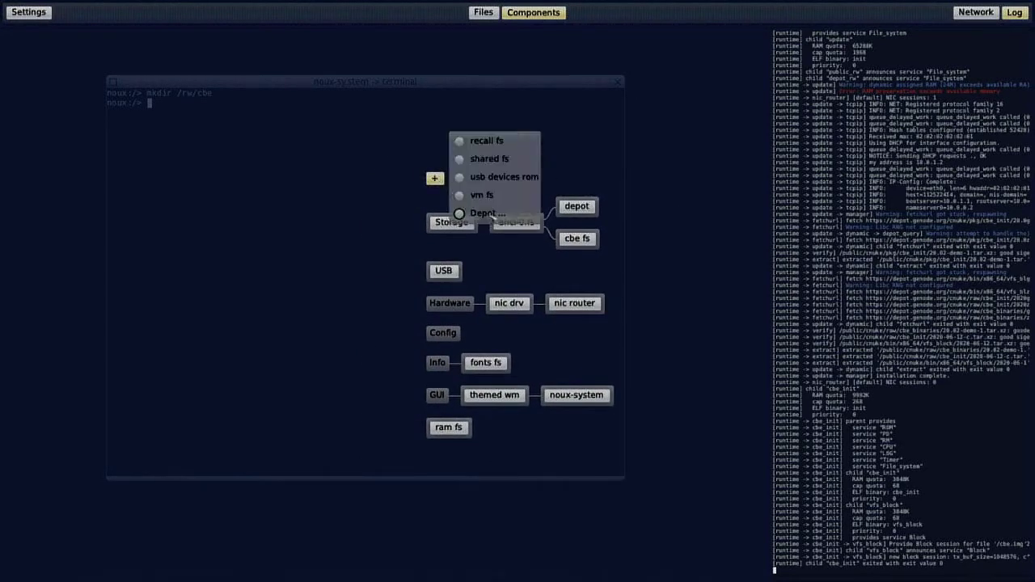
left_click(489, 214)
left_click(501, 168)
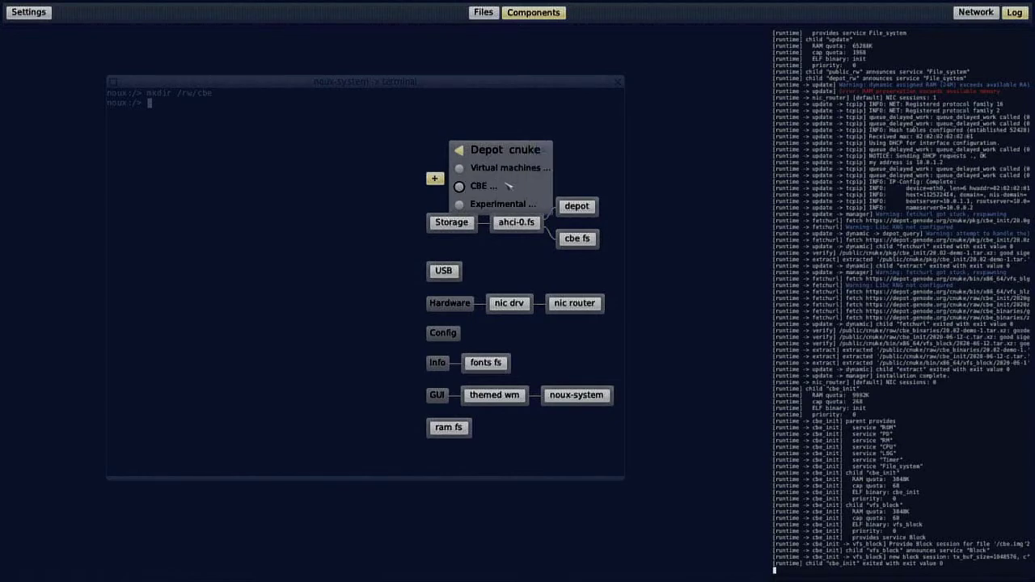
left_click(506, 186)
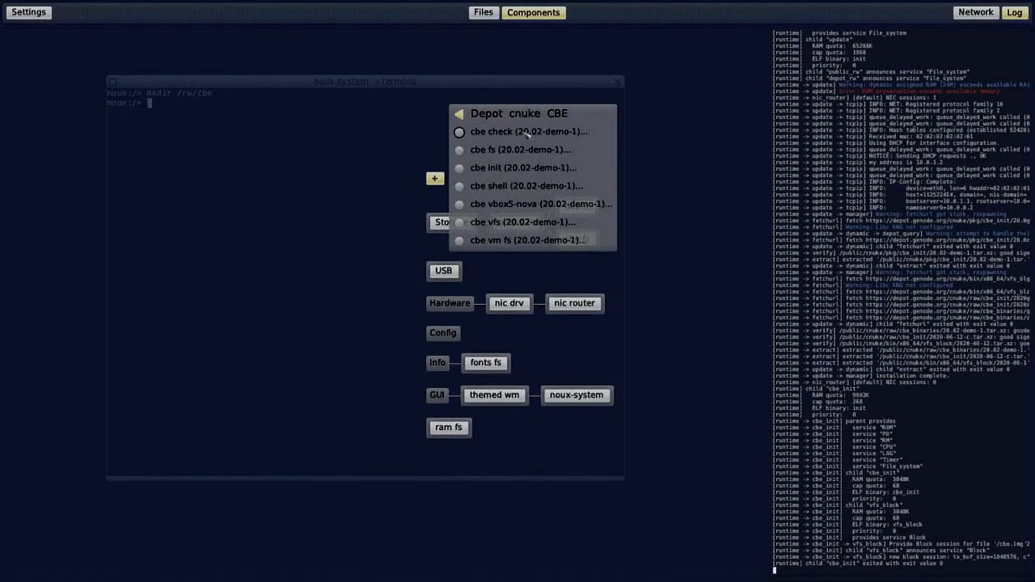
Install cbe check, route its file system to cbe fs, and add the component.
left_click(509, 132)
left_click(532, 154)
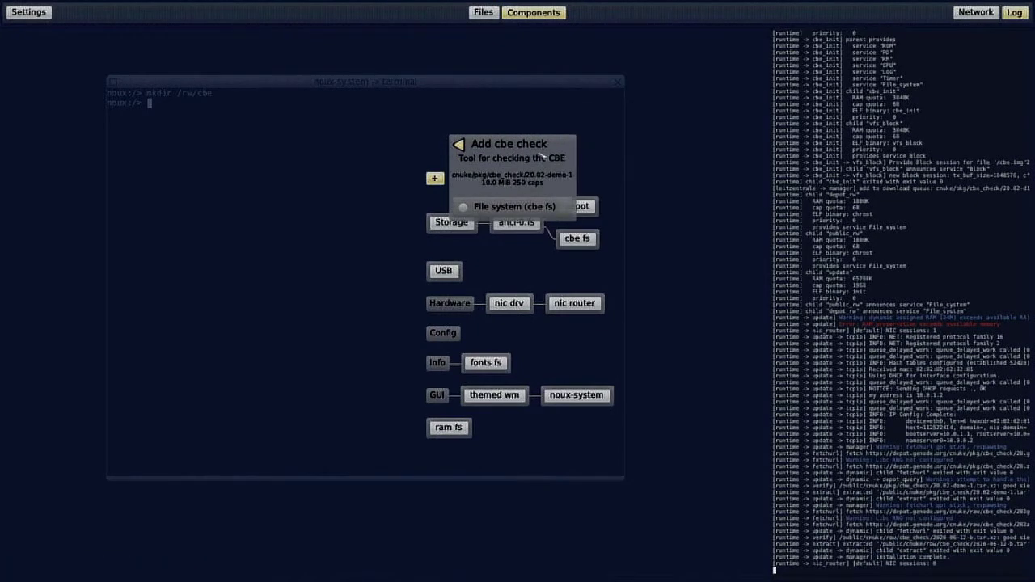
left_click(521, 205)
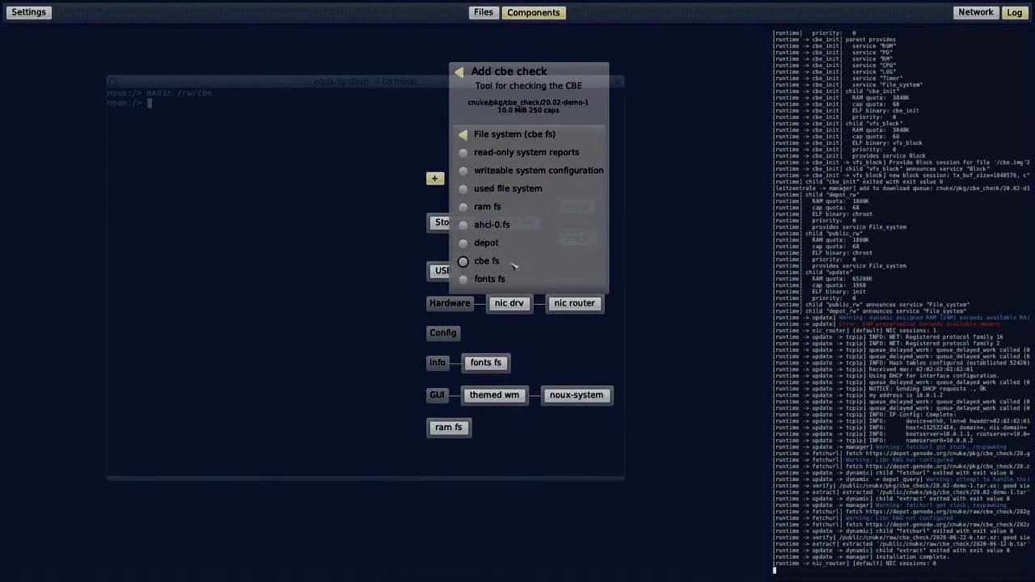
left_click(514, 265)
left_click(546, 219)
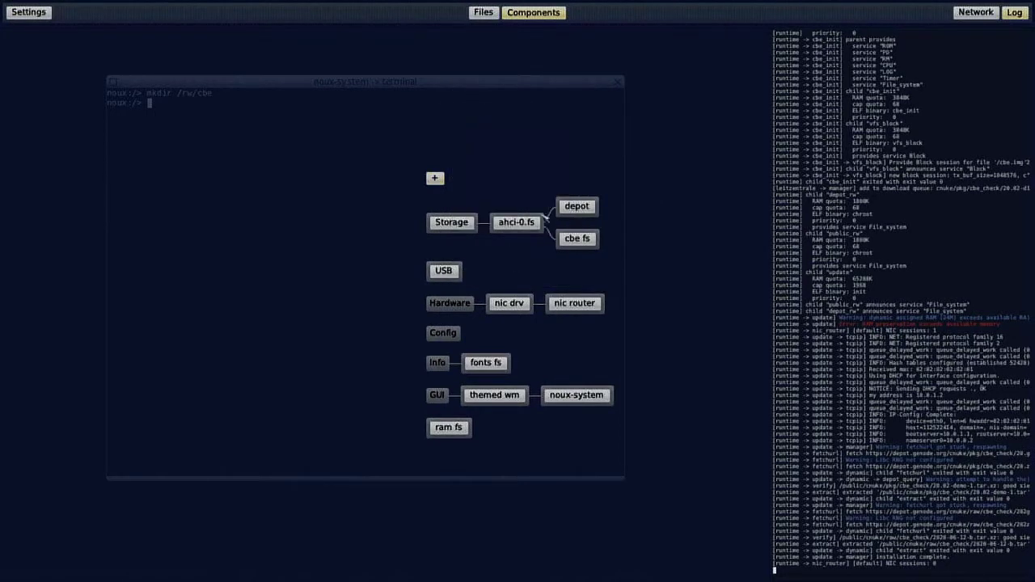
Show the finished cbe check component's details: 10.0 MiB and 250 caps used.
left_click(612, 241)
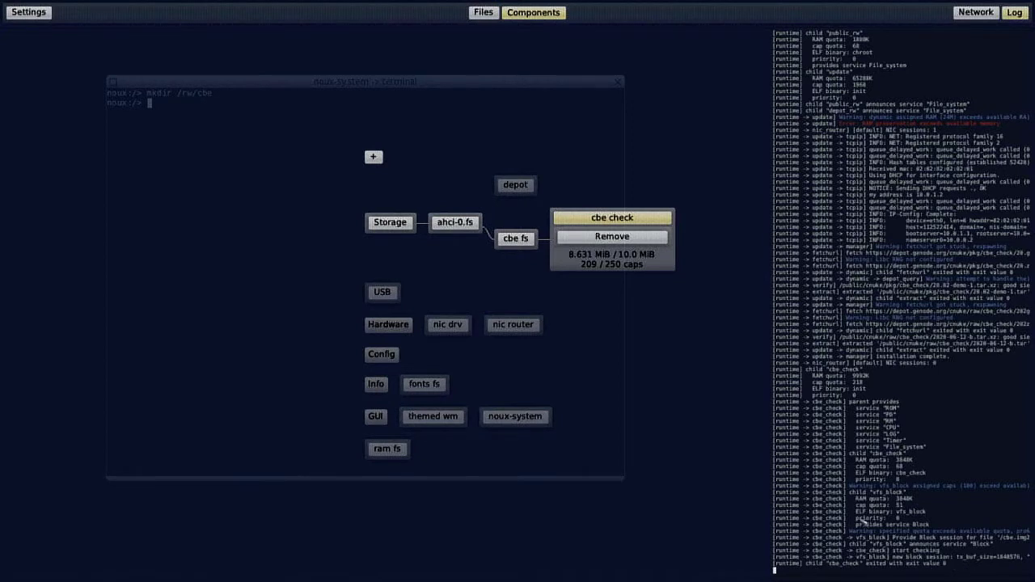
Remove cbe check and install the cbe vm fs package from the cnuke CBE depot.
left_click(635, 237)
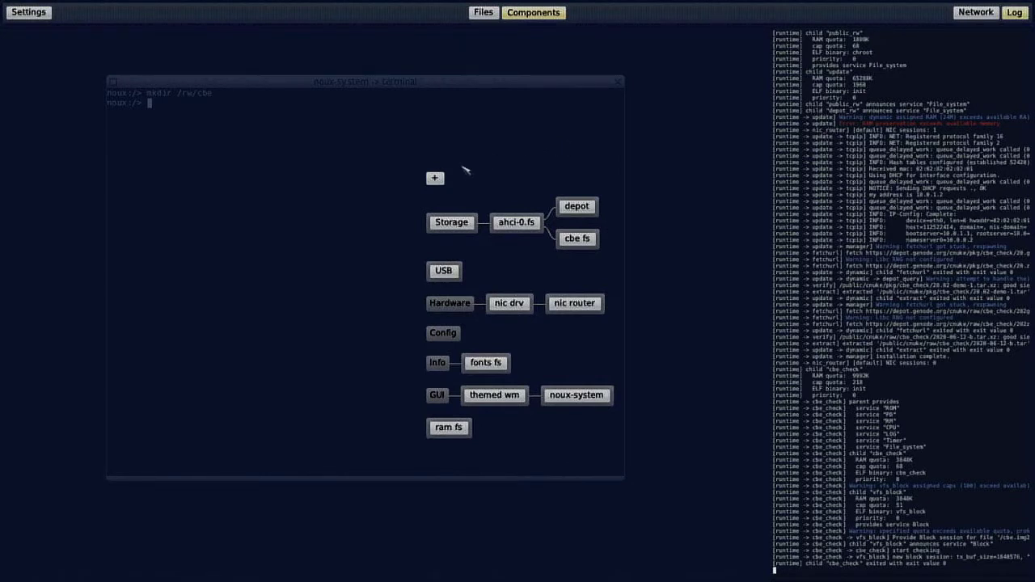
left_click(435, 178)
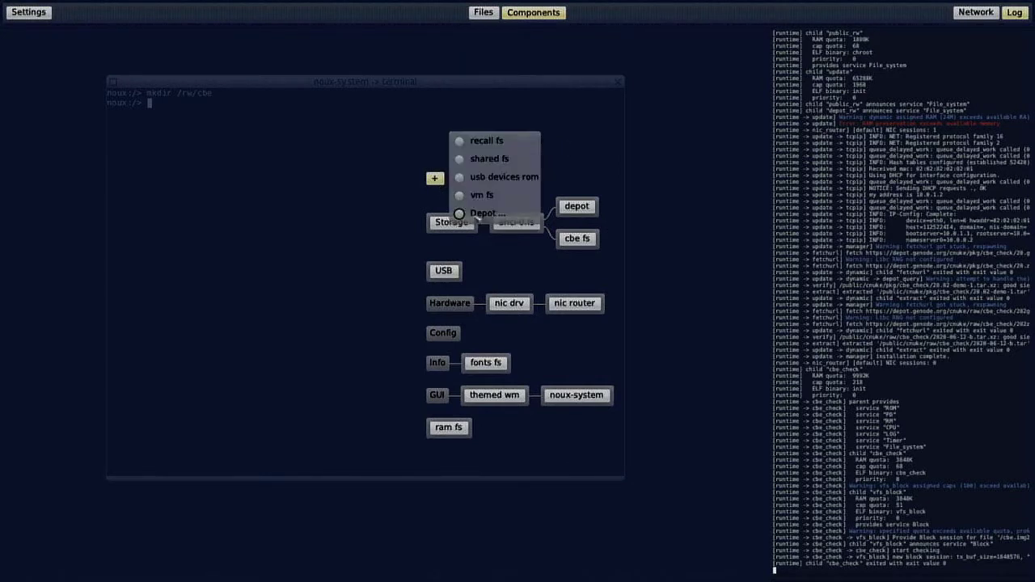
left_click(463, 213)
left_click(503, 187)
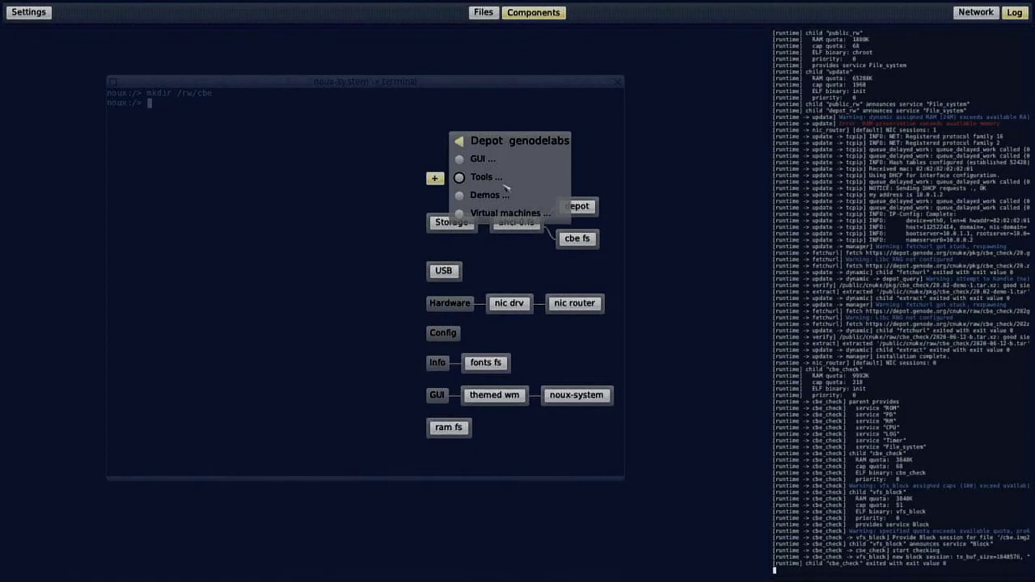
left_click(492, 142)
left_click(488, 169)
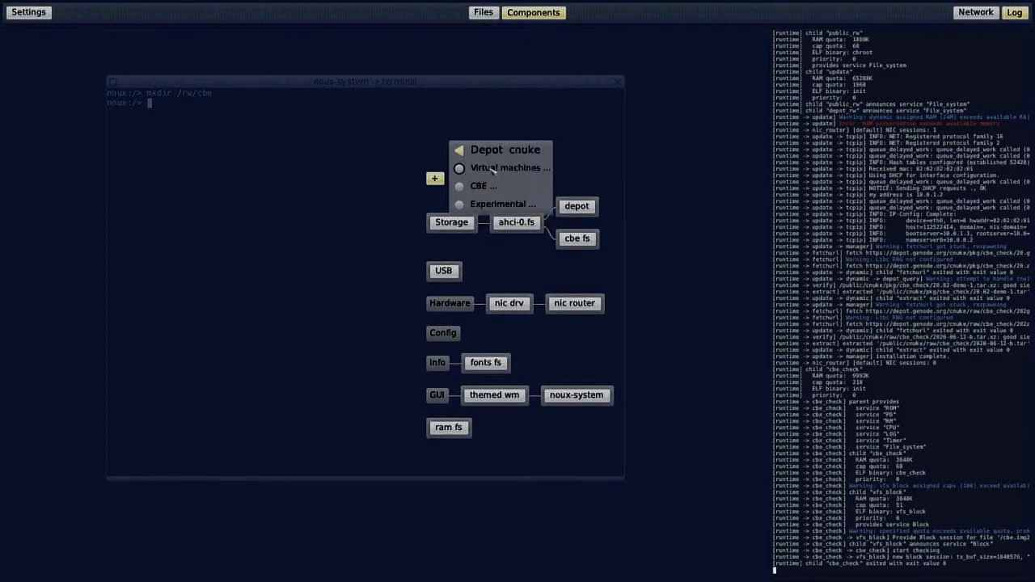
left_click(492, 185)
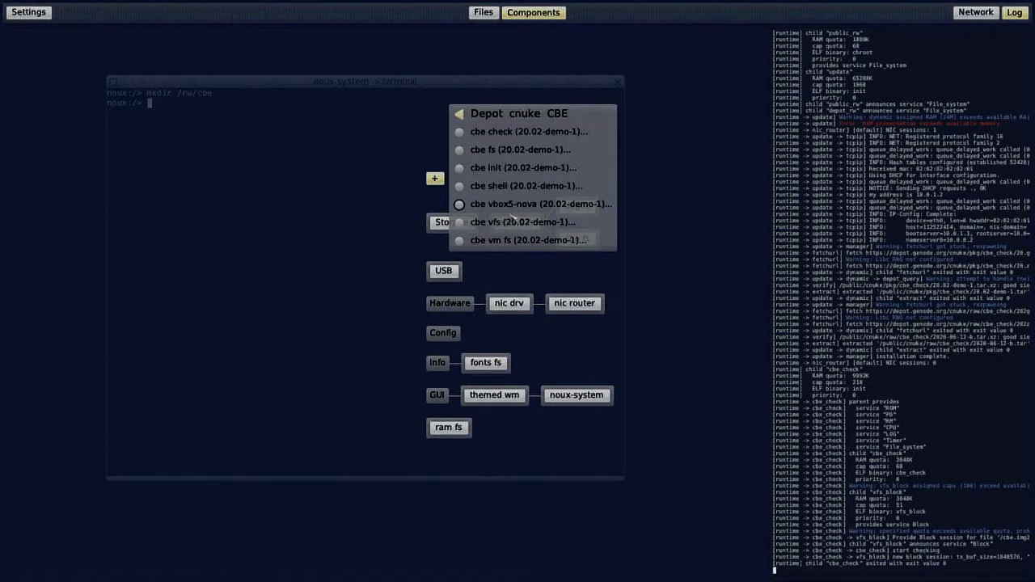
left_click(510, 240)
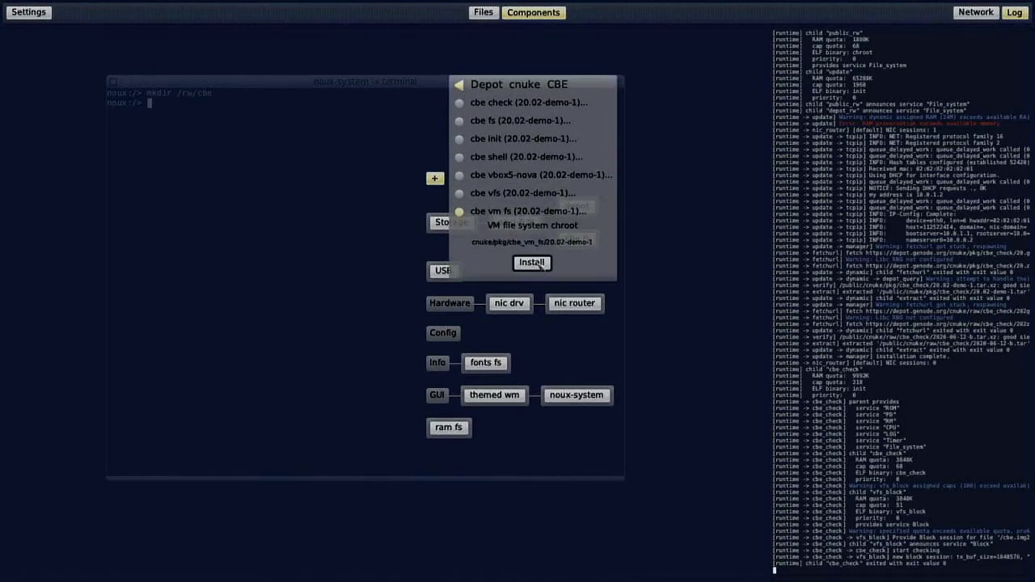
left_click(531, 263)
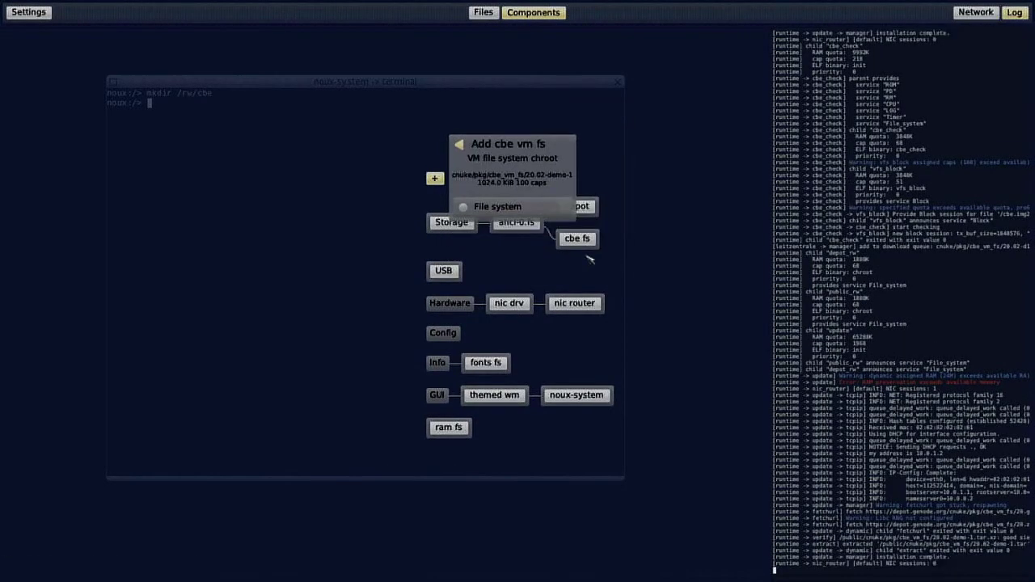
Route cbe vm fs to the used file system and add the component.
left_click(558, 212)
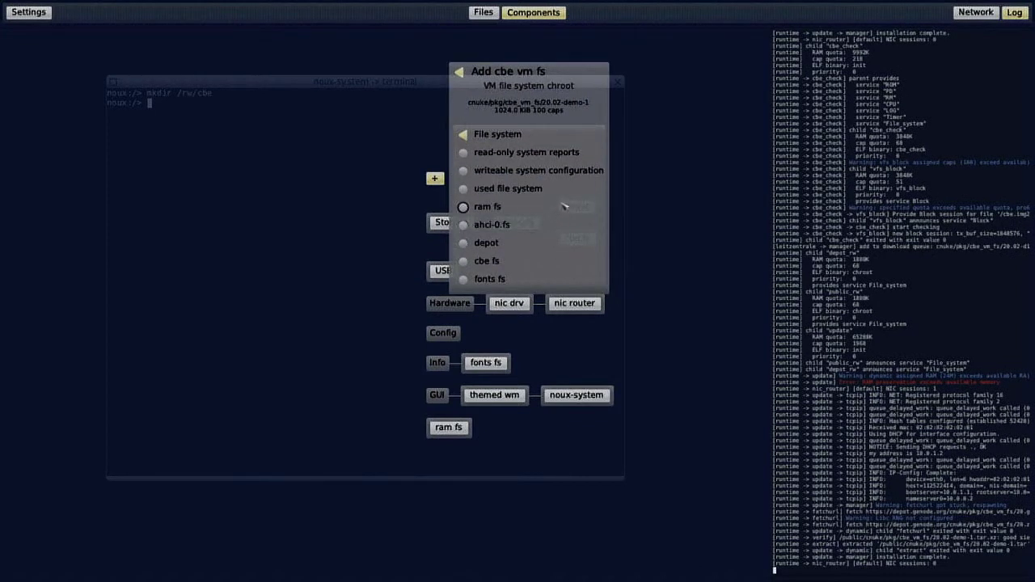
left_click(567, 194)
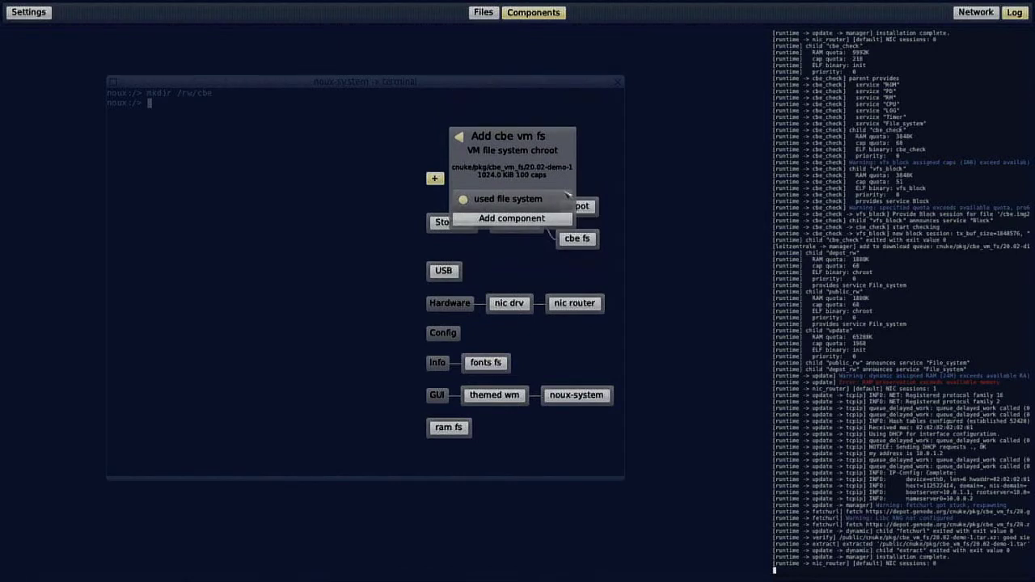
left_click(535, 202)
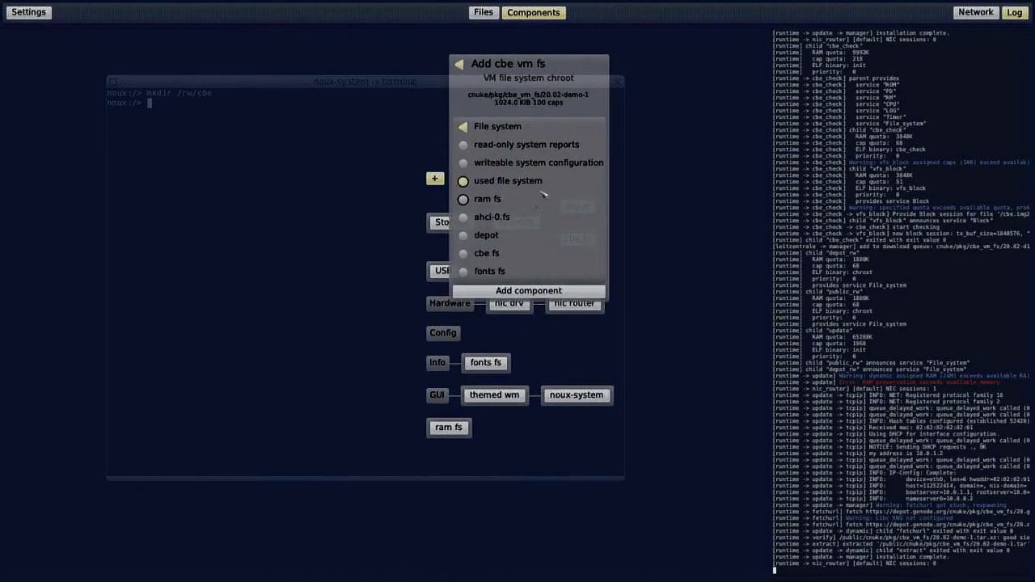
left_click(545, 185)
left_click(526, 207)
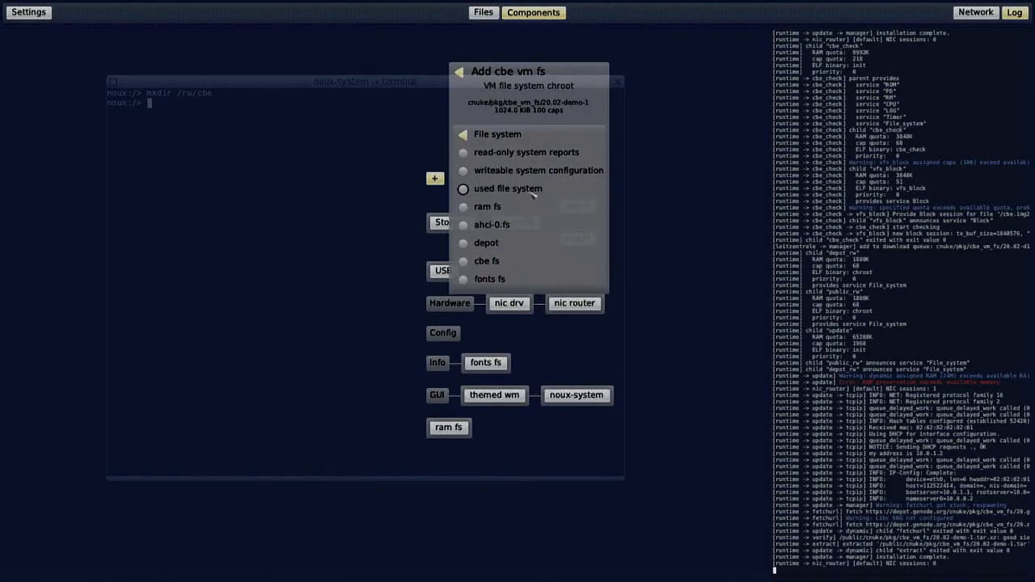
left_click(534, 192)
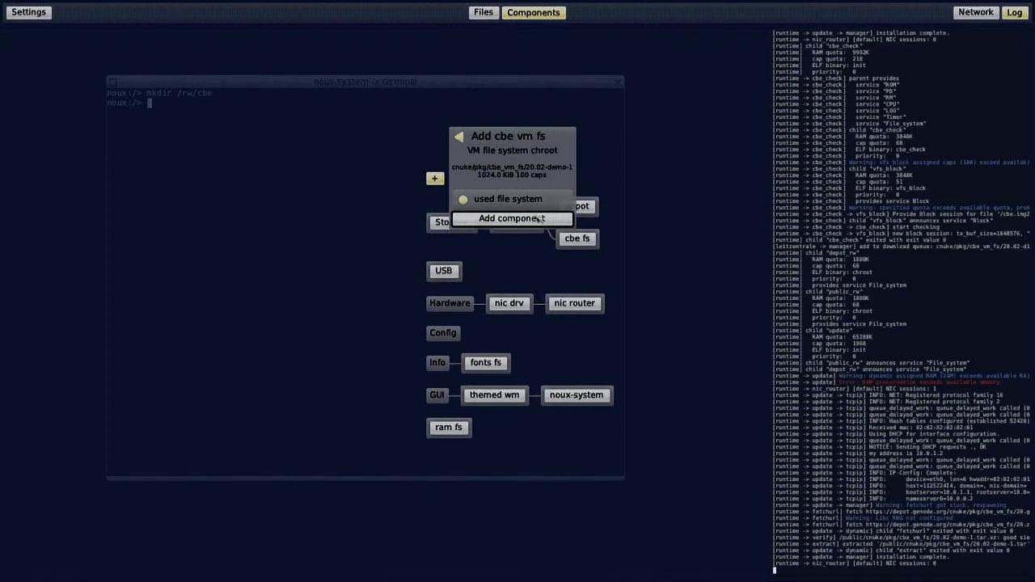
left_click(512, 218)
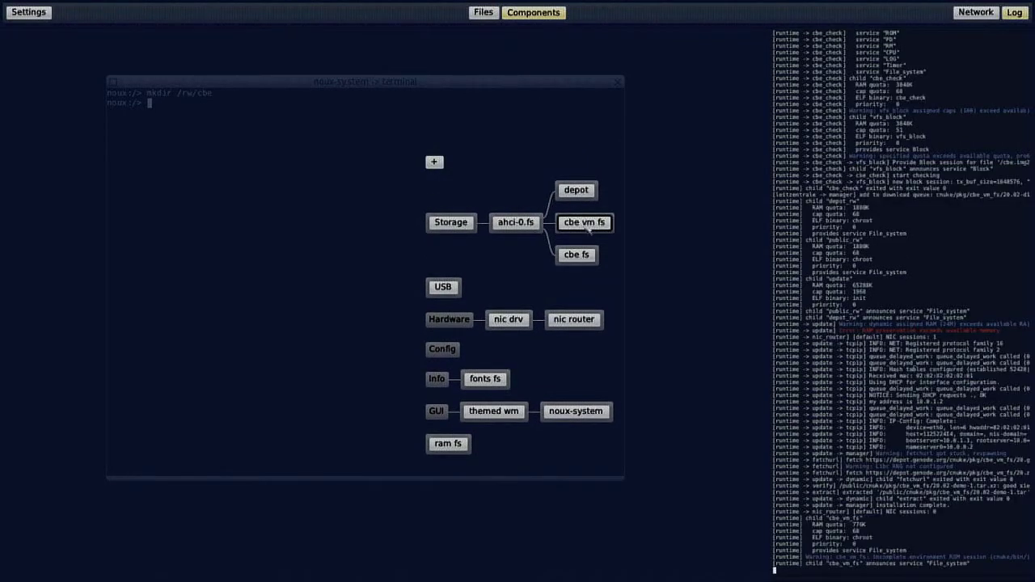
left_click(591, 225)
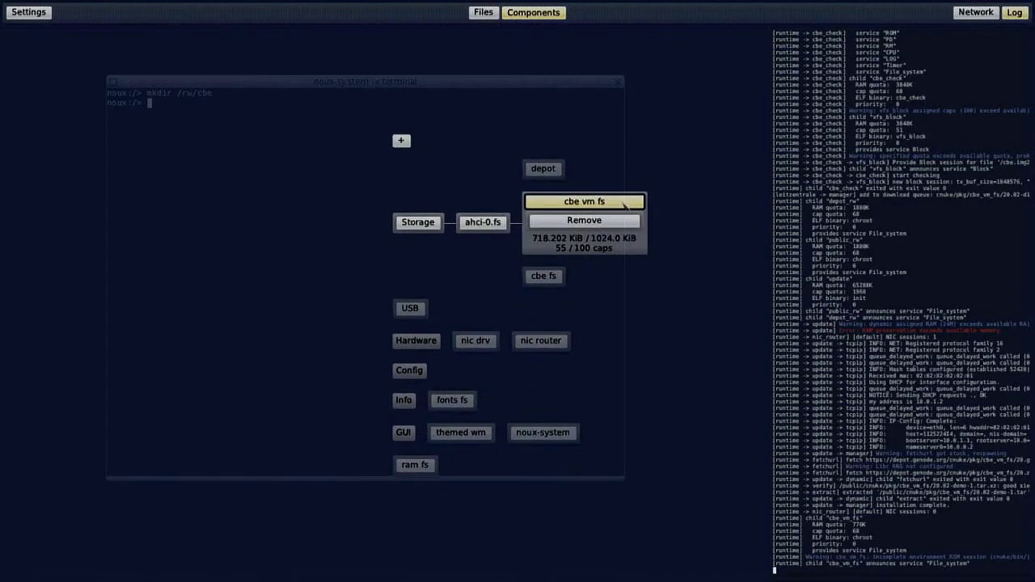
left_click(624, 203)
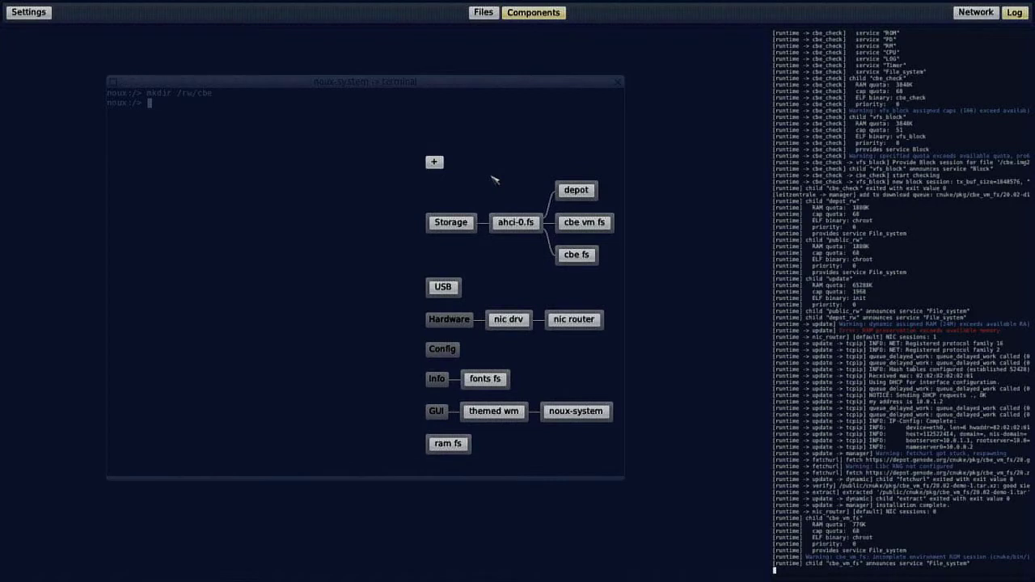
Install the download coreplus package from the cnuke virtual machine depot.
left_click(434, 162)
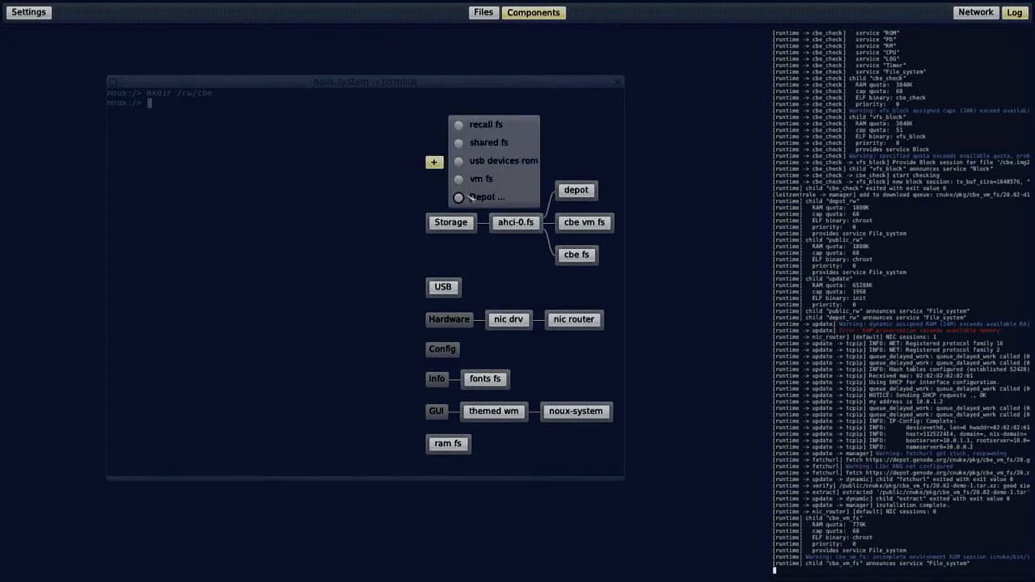
left_click(477, 199)
left_click(503, 153)
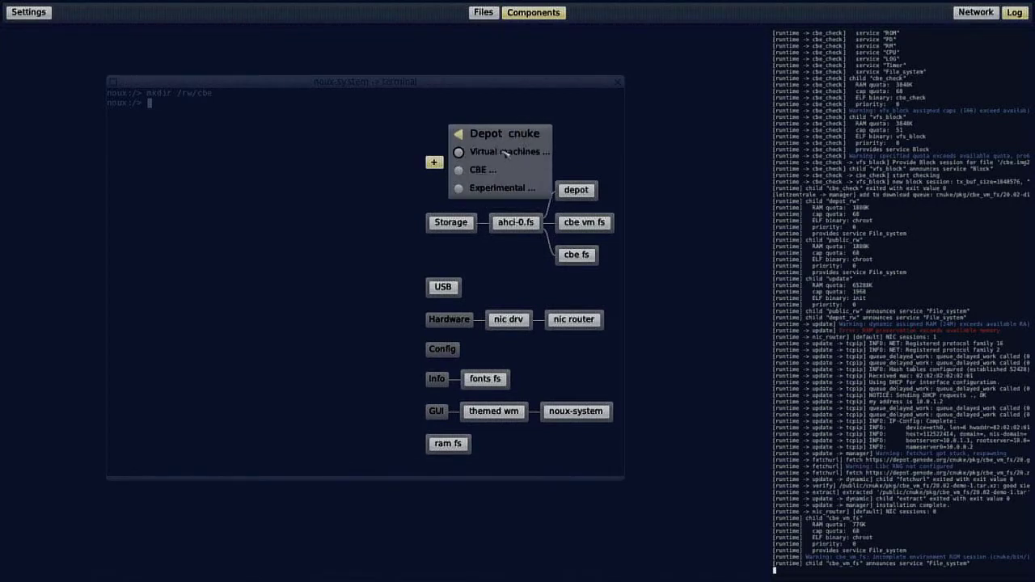
left_click(506, 153)
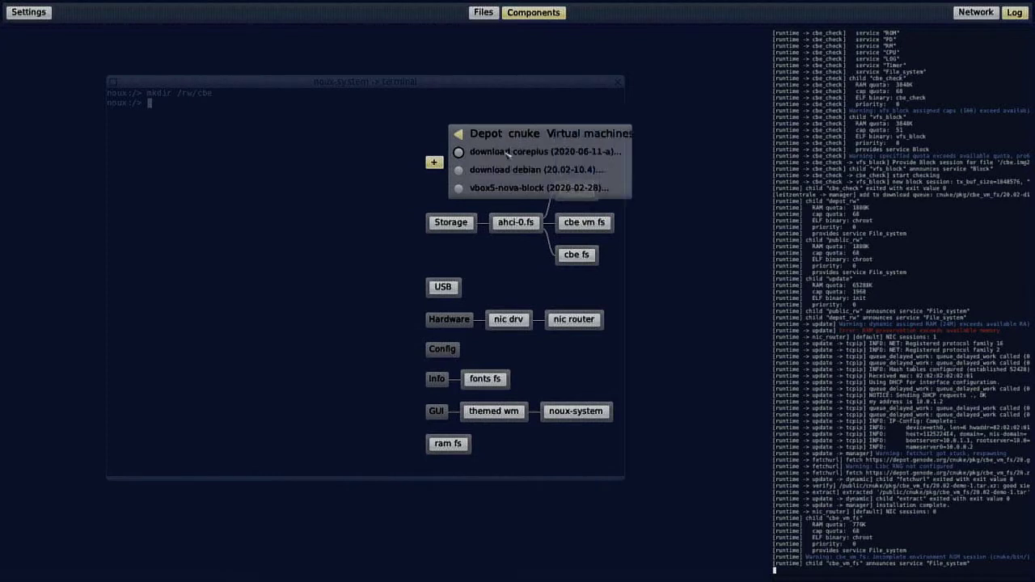
left_click(574, 153)
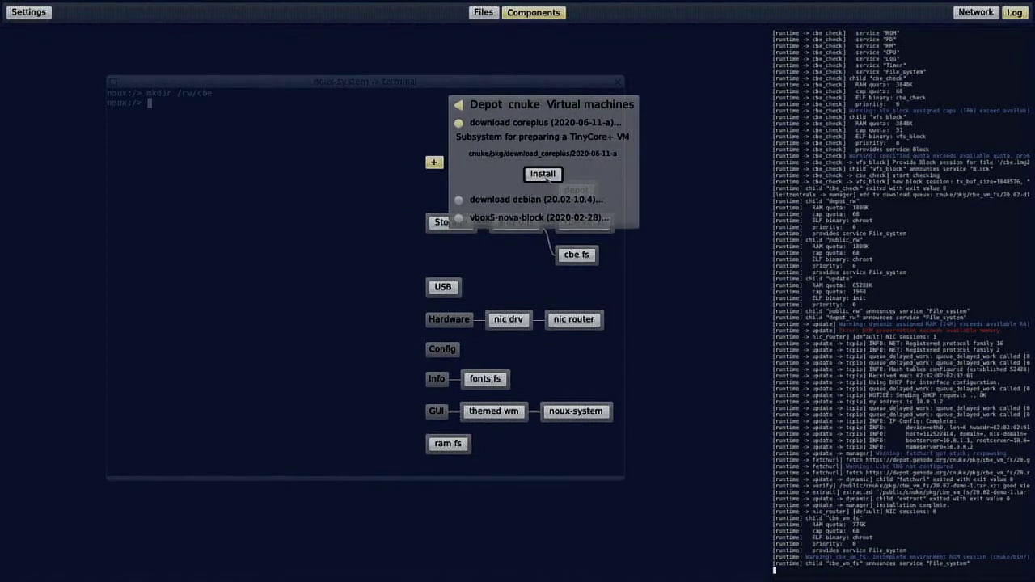
left_click(543, 174)
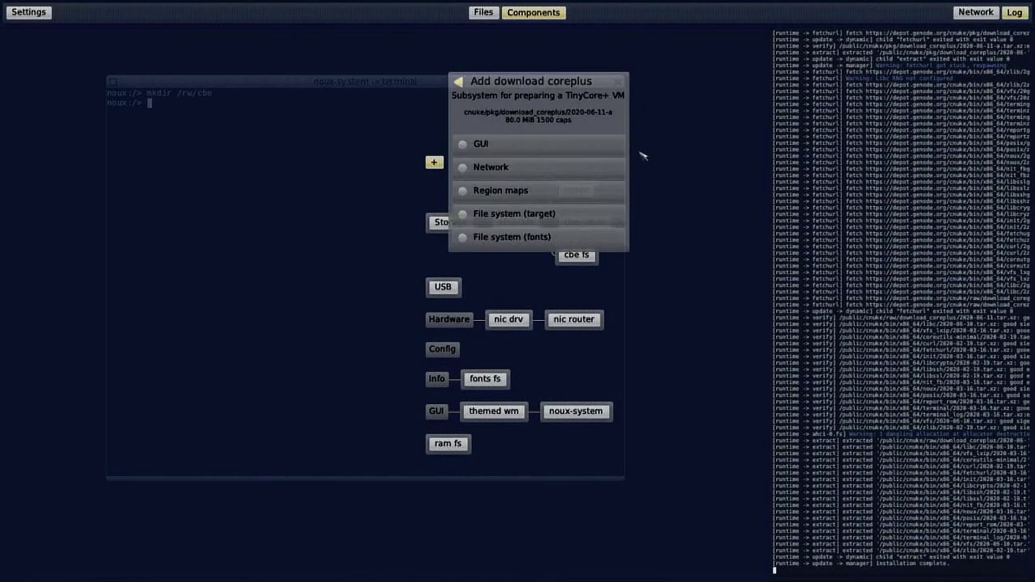
Route download coreplus GUI to themed wm, network to nic router, region maps to custom VM objects.
left_click(566, 144)
left_click(571, 189)
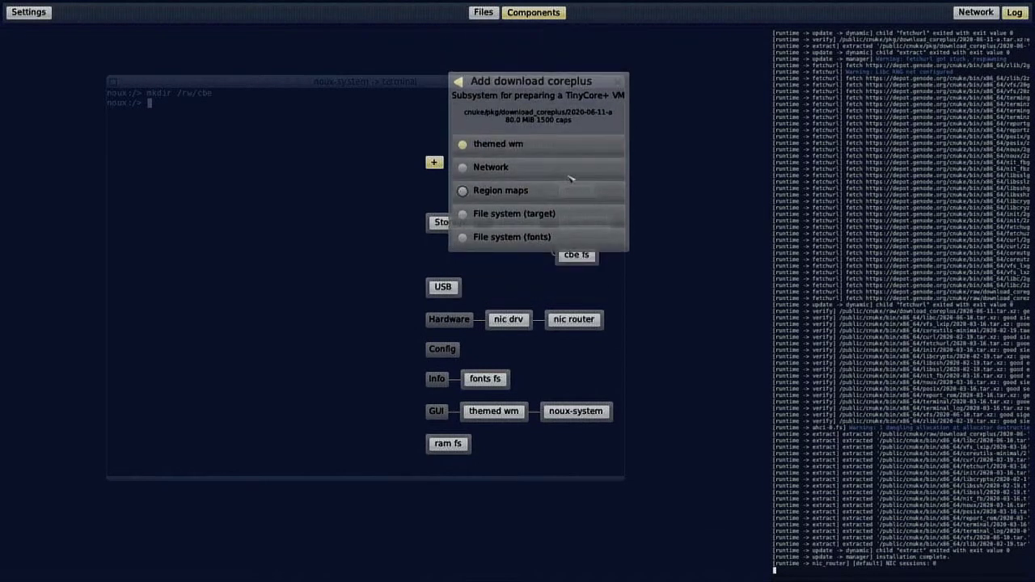
left_click(573, 172)
left_click(570, 186)
left_click(561, 191)
left_click(563, 200)
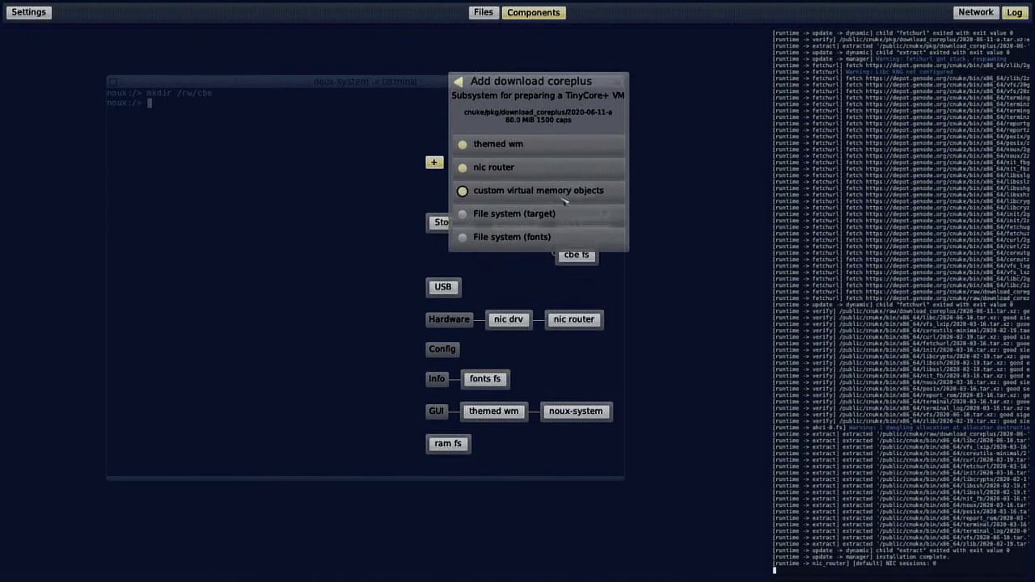
Set its target file system to cbe vm fs and fonts to fonts fs, then add it.
left_click(559, 217)
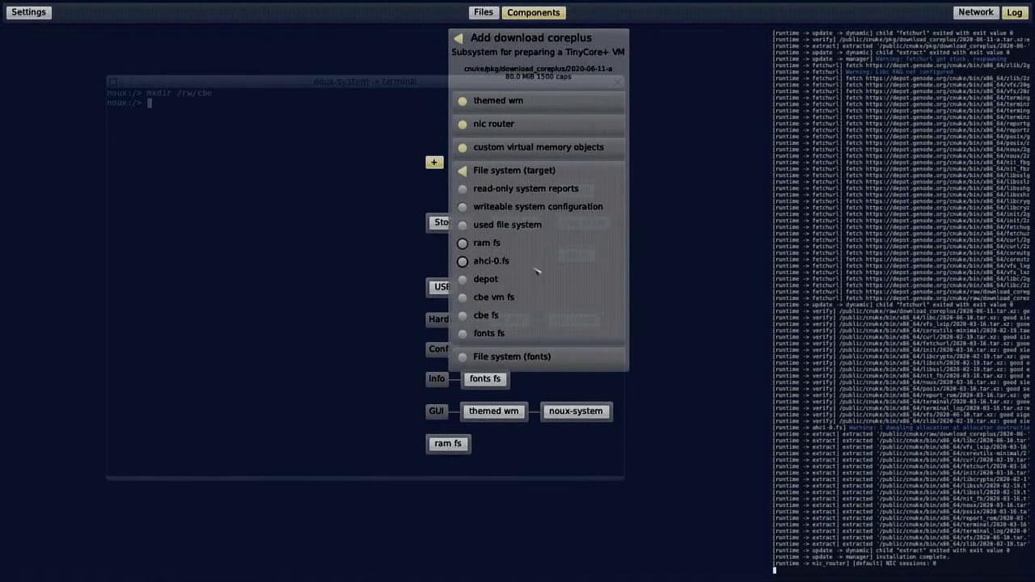
left_click(517, 301)
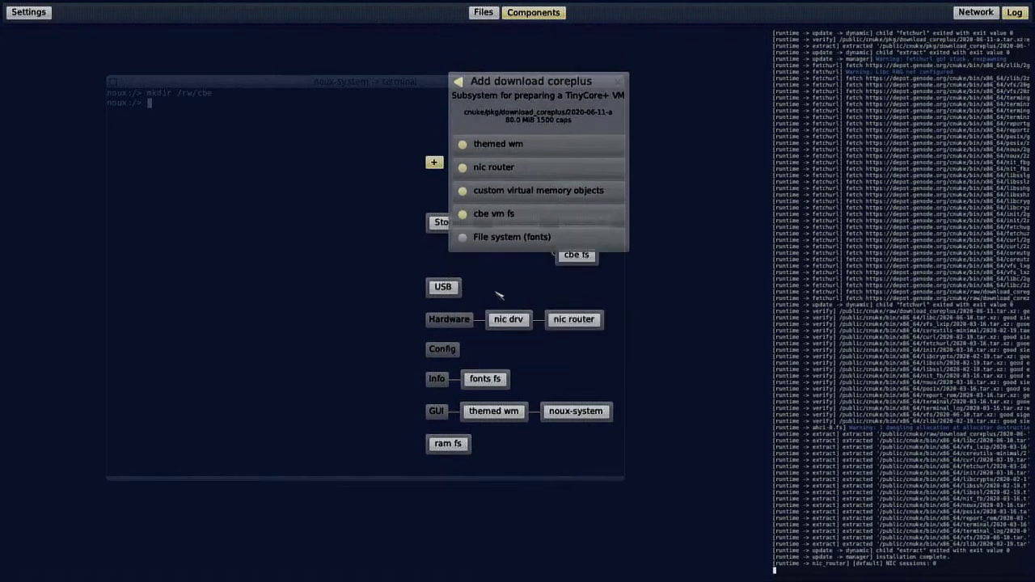
left_click(542, 239)
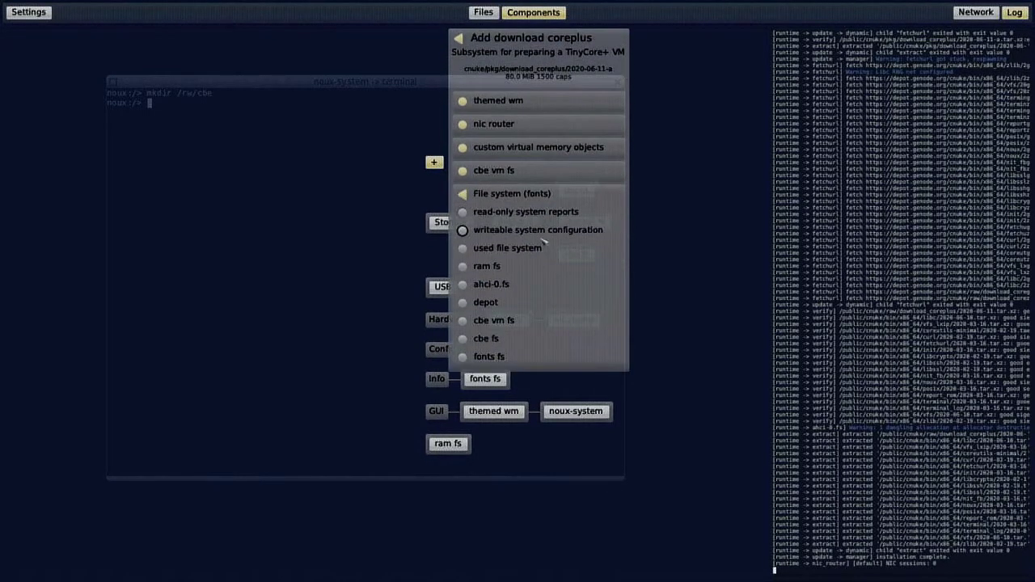
left_click(515, 357)
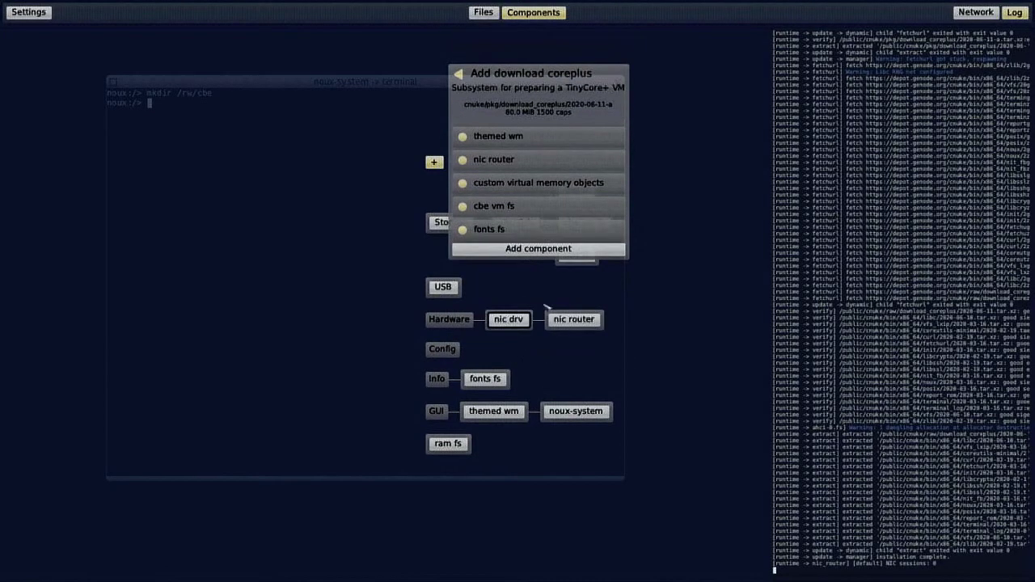
left_click(556, 252)
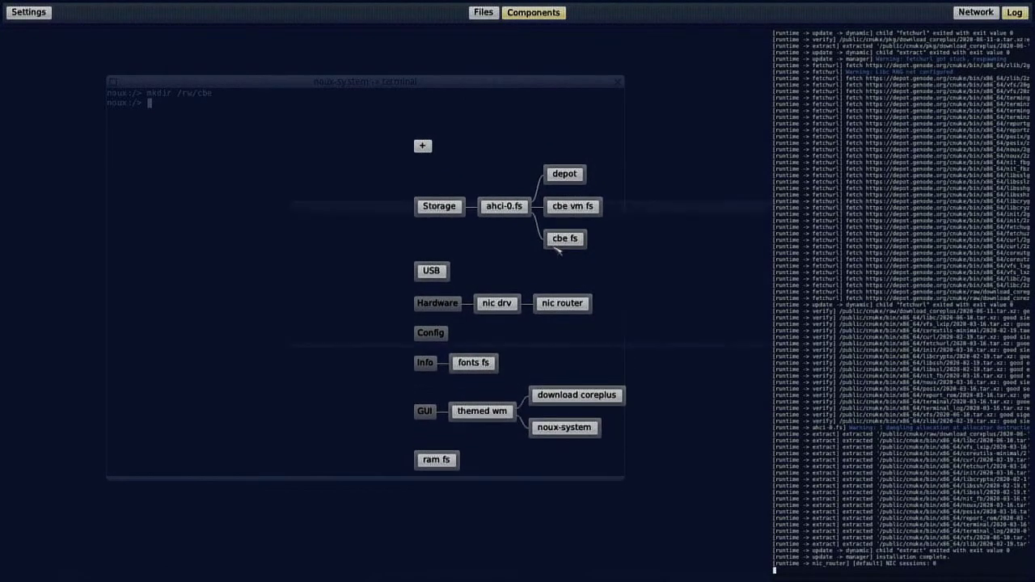
left_click(574, 396)
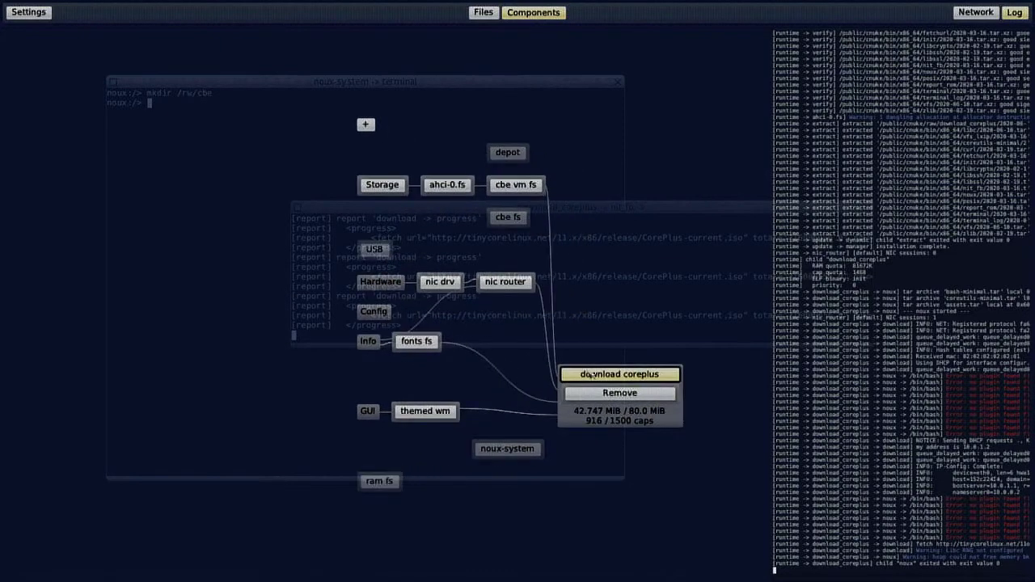
left_click(591, 374)
Move and widen the download report window and wait for CorePlus-current.iso to finish downloading.
key("F12")
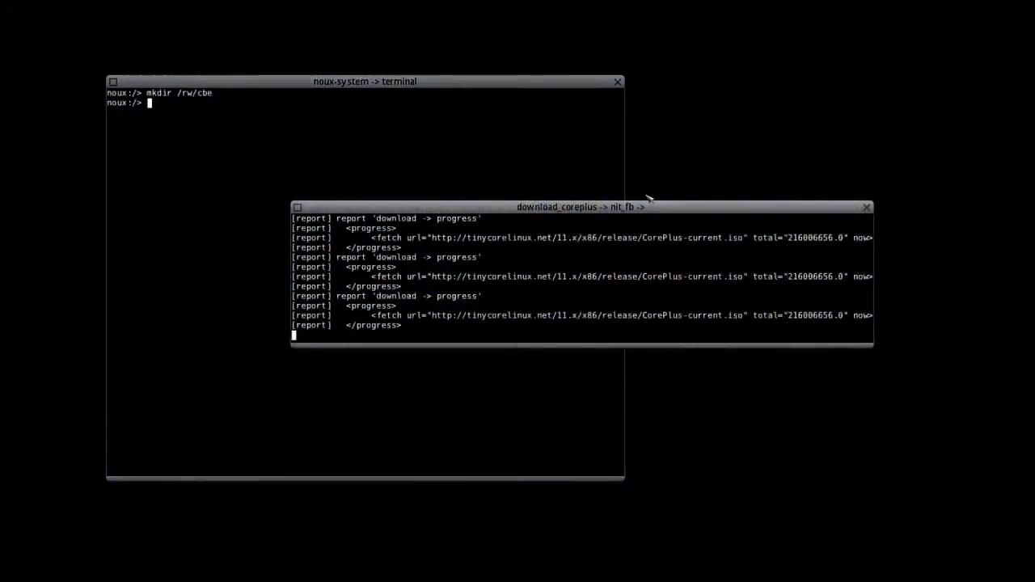
left_click_drag(652, 209, 528, 218)
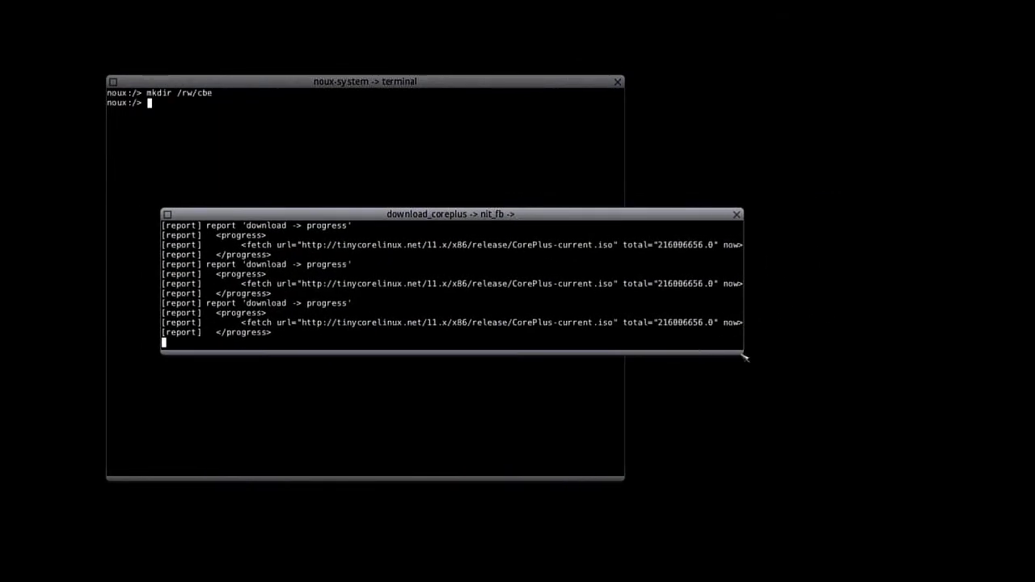
left_click_drag(741, 353, 869, 358)
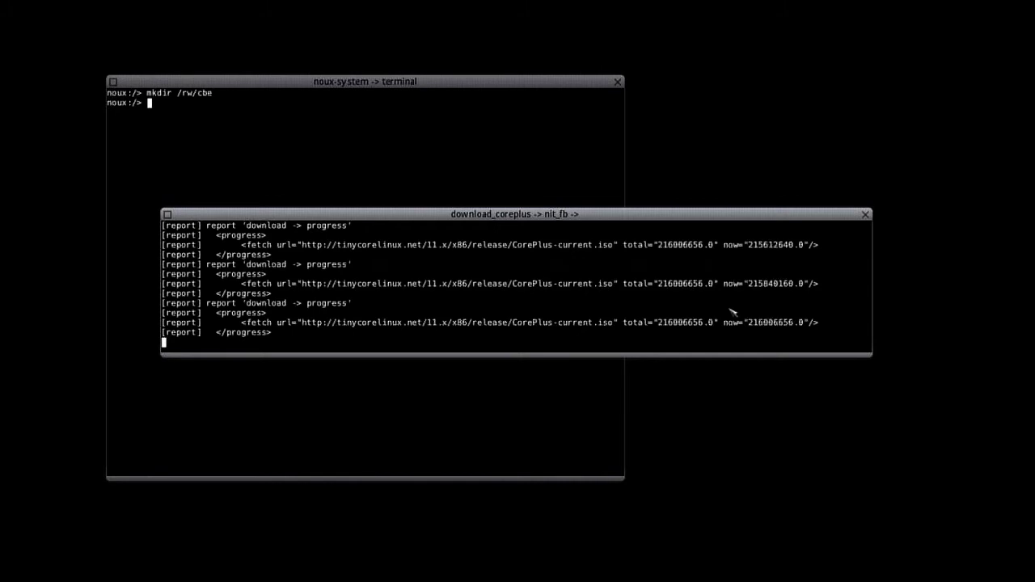
key("F12")
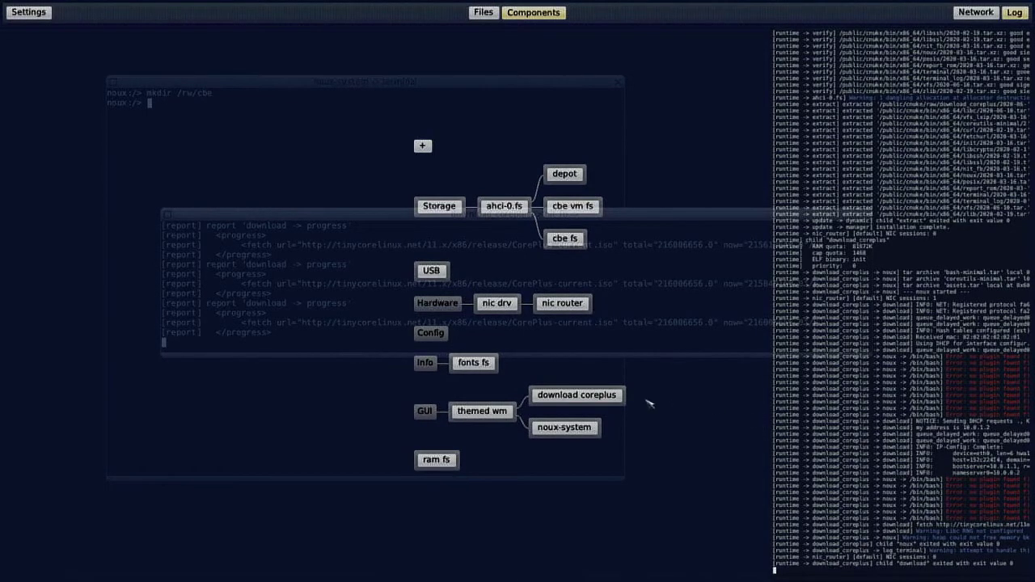
Remove the finished download coreplus component from the Components graph.
left_click(607, 396)
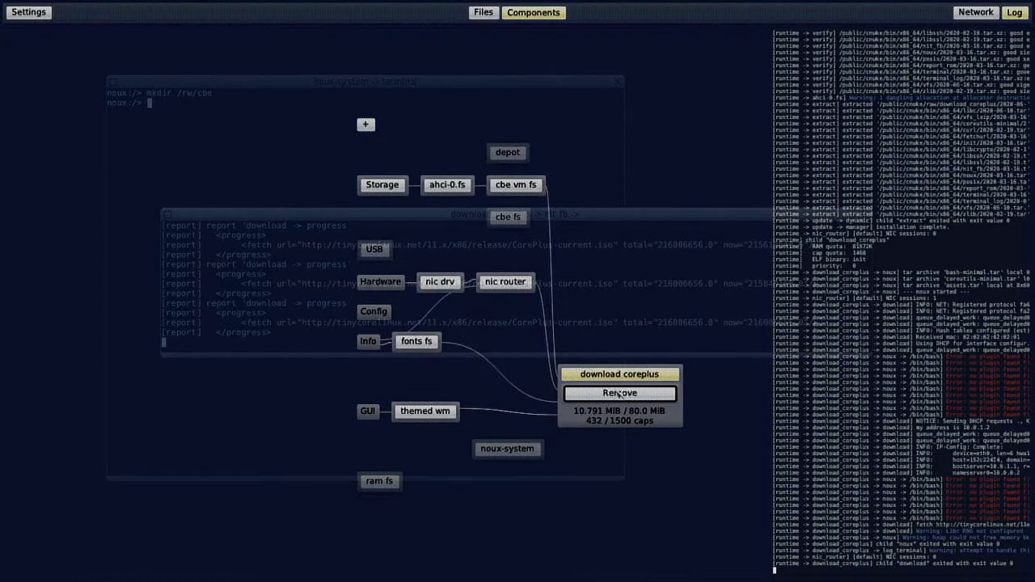
left_click(619, 393)
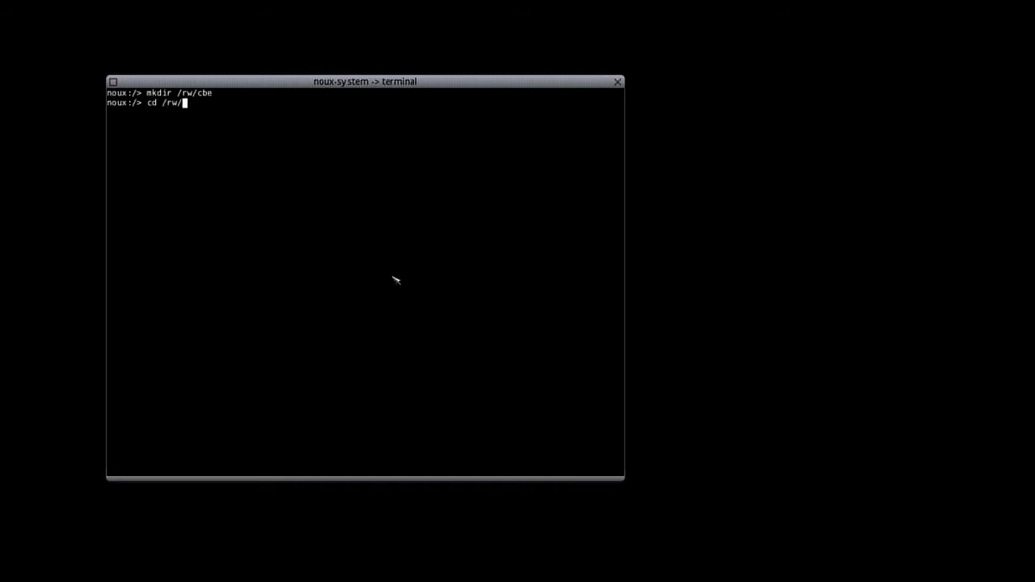
In /rw/vm/cbe, delete the old machine.v* files with rm -rf.
type("vm/cbe")
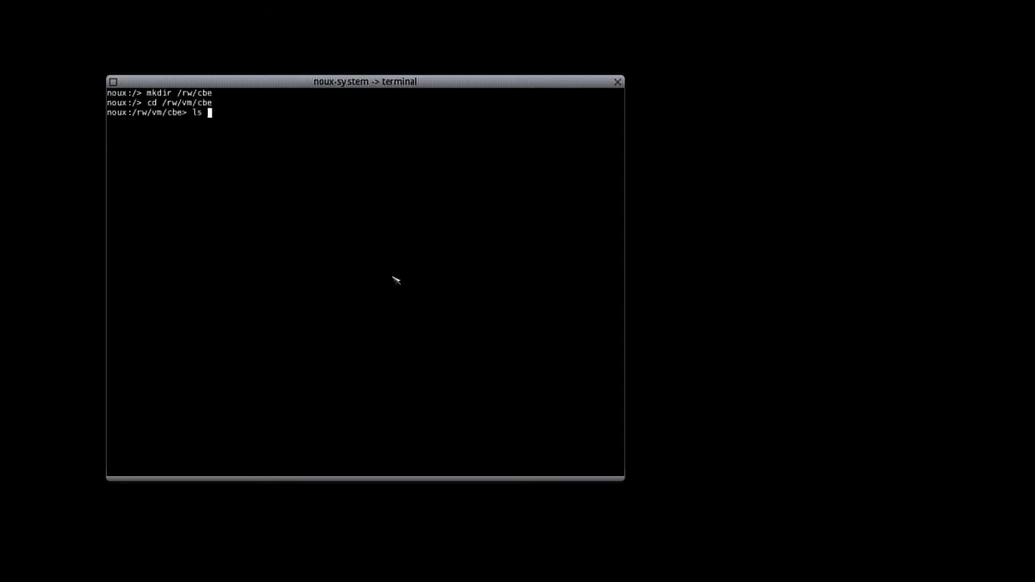
key("Return")
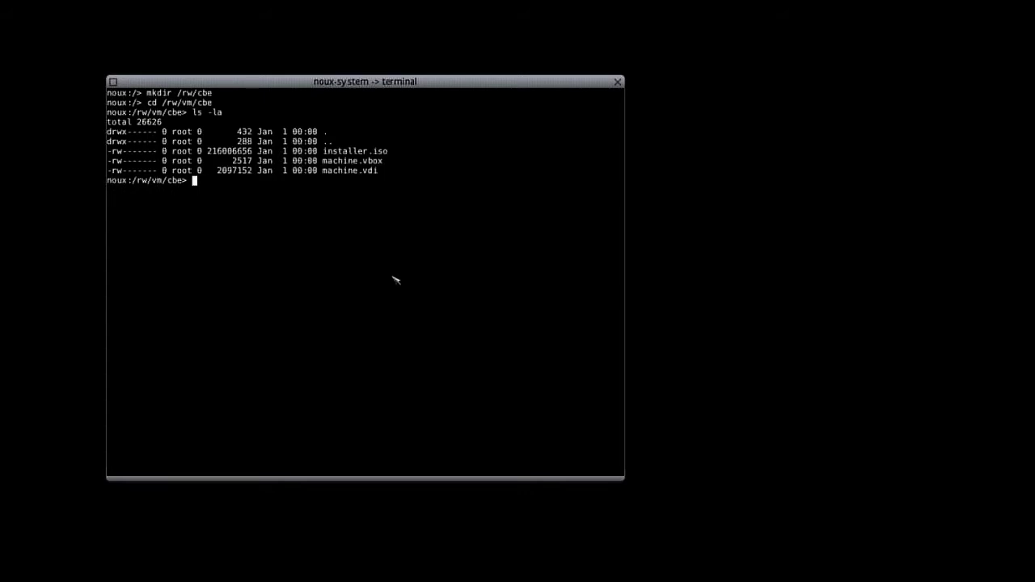
type("rm -rf machine.v*")
key("Return")
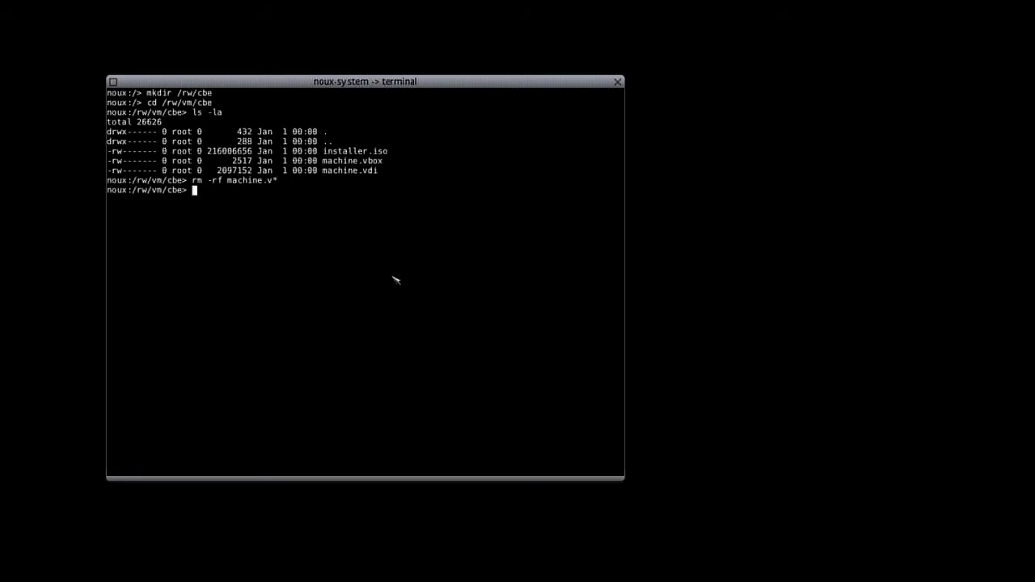
Copy machine.vbox from /rw/depot/cnuke/raw/cbe_binaries/20.02-demo-1 into the VM directory.
type("cp /rw/depot/cnuke/")
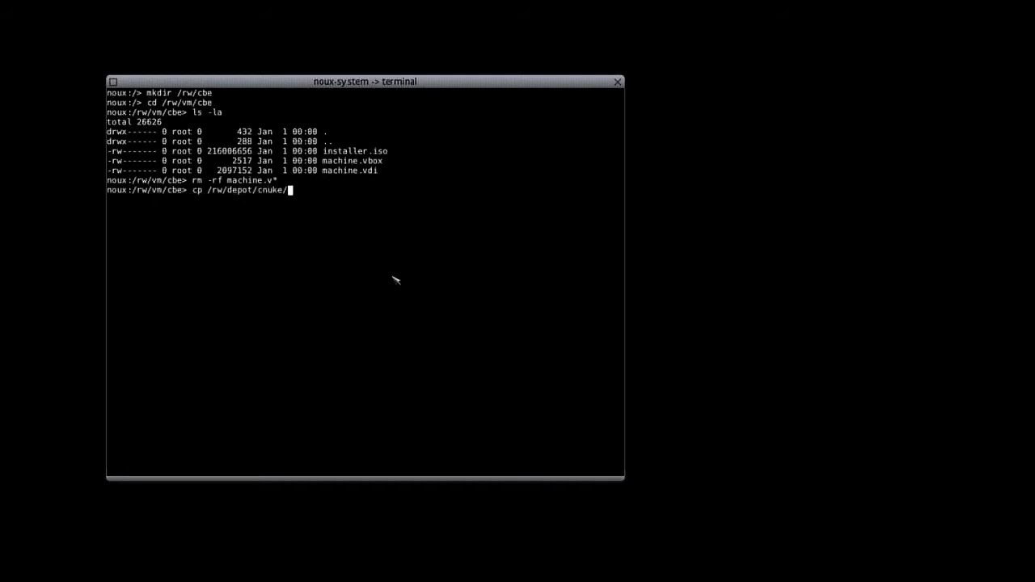
type("raw/cbe_binaries/20")
key("Tab")
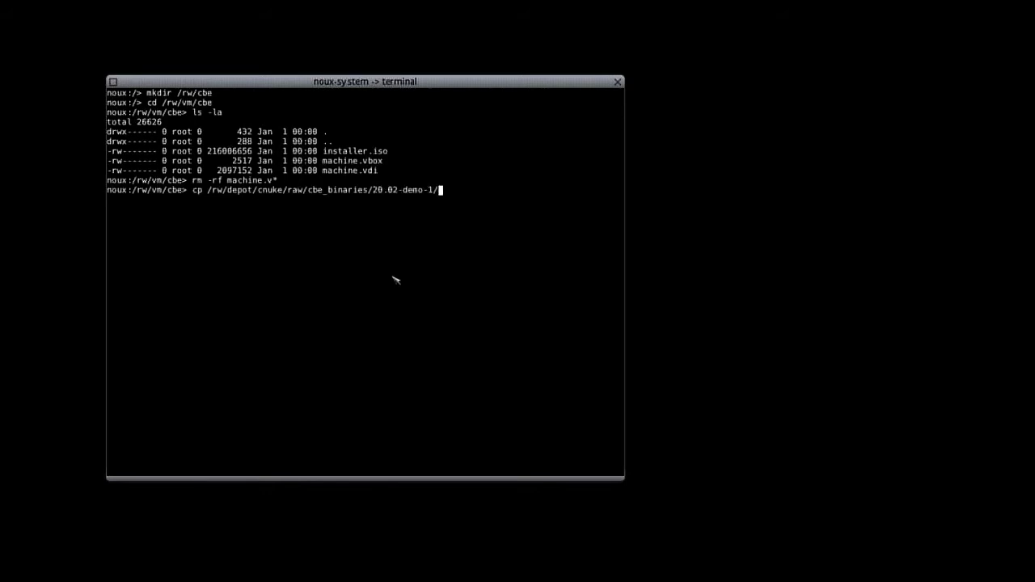
key("Tab")
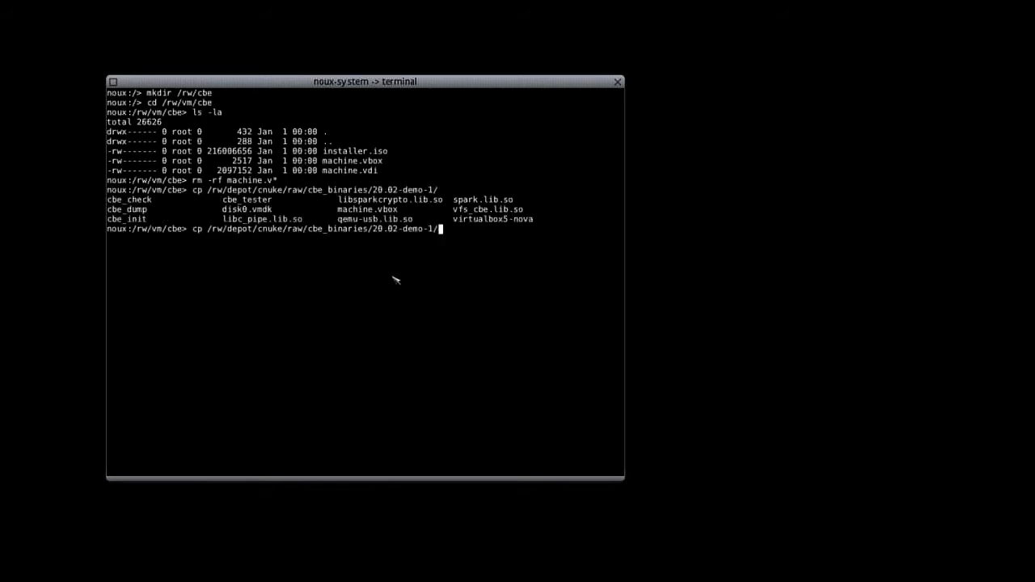
type("mach")
key("Tab")
type(".")
key("Return")
Copy disk0.vmdk from the same demo binaries directory into the VM directory.
key("Up")
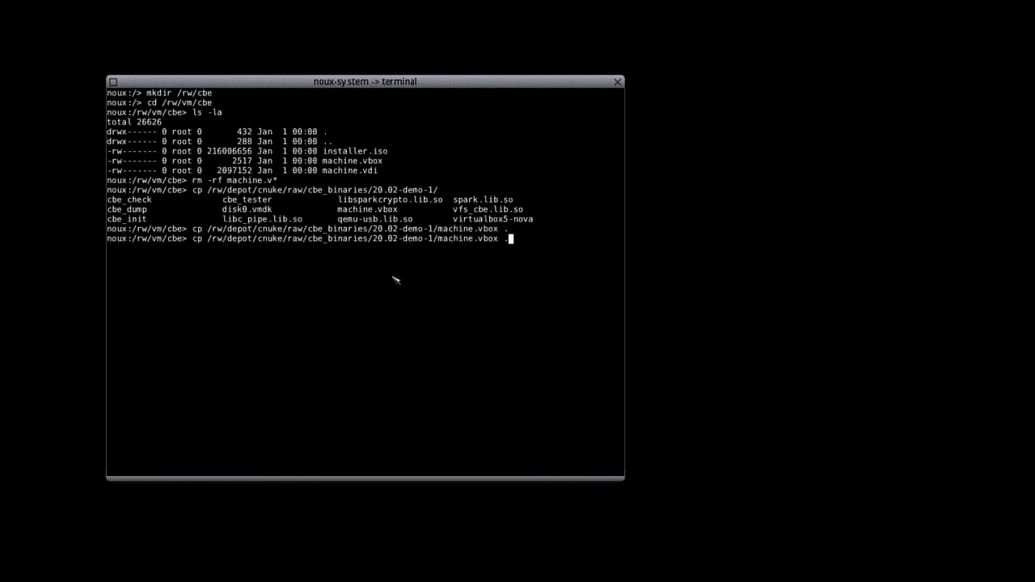
key("BackSpace")
key("BackSpace")
key("BackSpace")
key("BackSpace")
key("BackSpace")
key("BackSpace")
key("BackSpace")
key("BackSpace")
key("BackSpace")
key("BackSpace")
key("BackSpace")
key("BackSpace")
key("BackSpace")
key("BackSpace")
type("dis")
key("Tab")
key("Return")
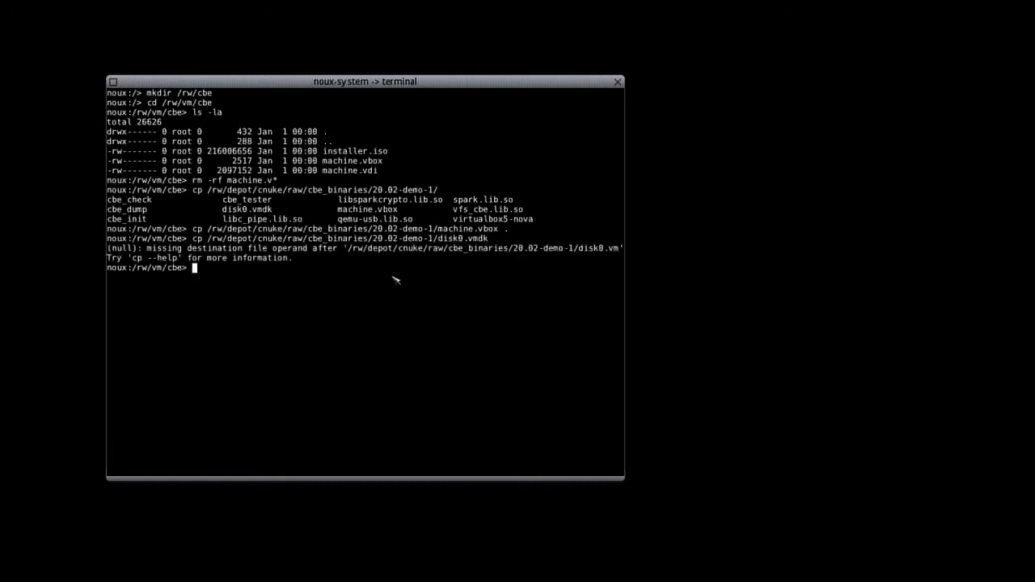
key("Up")
type(".")
key("Return")
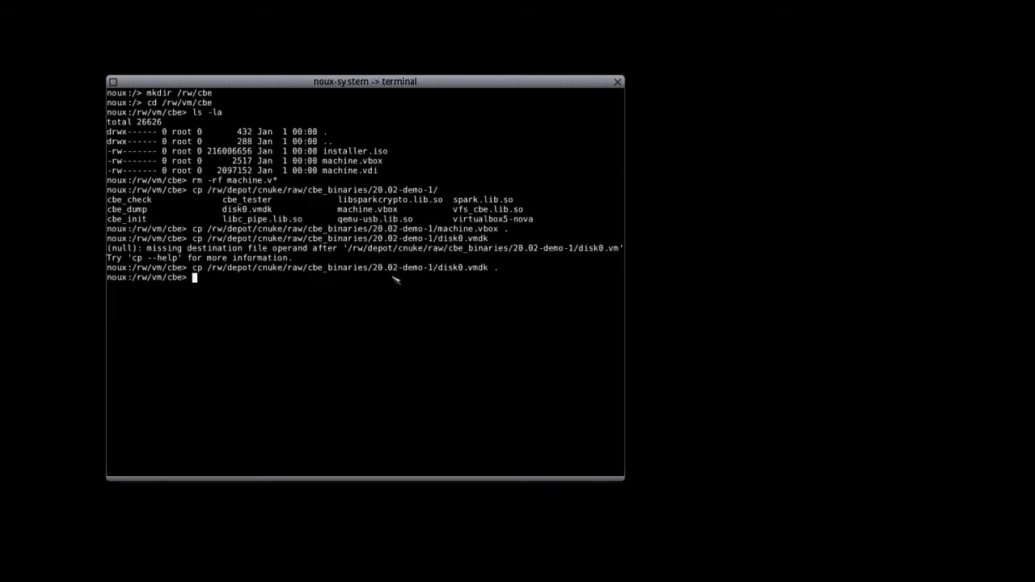
Print disk0.vmdk to confirm it targets /dev/cbe/data.
type("cat di")
key("Tab")
key("Return")
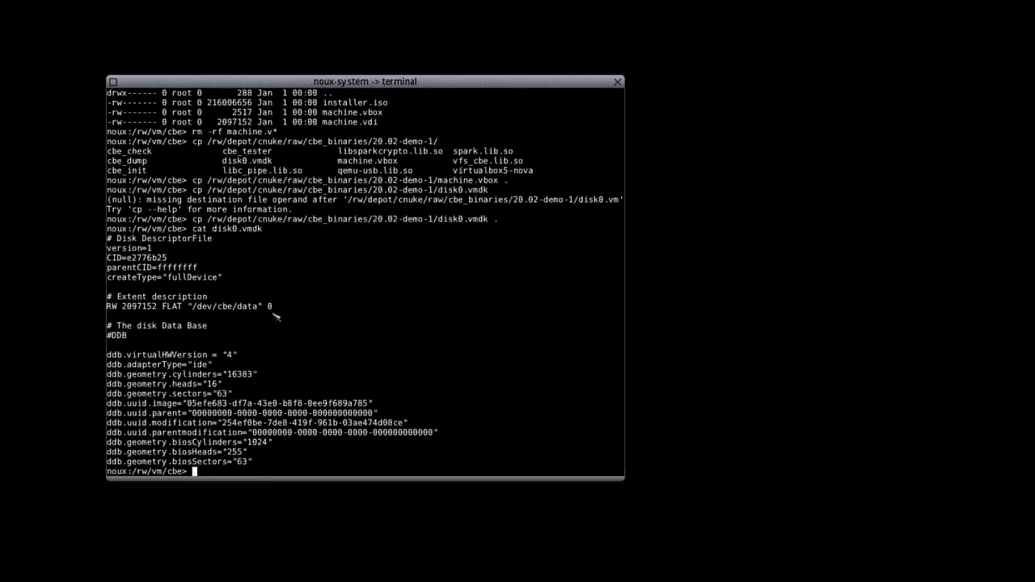
key("F12")
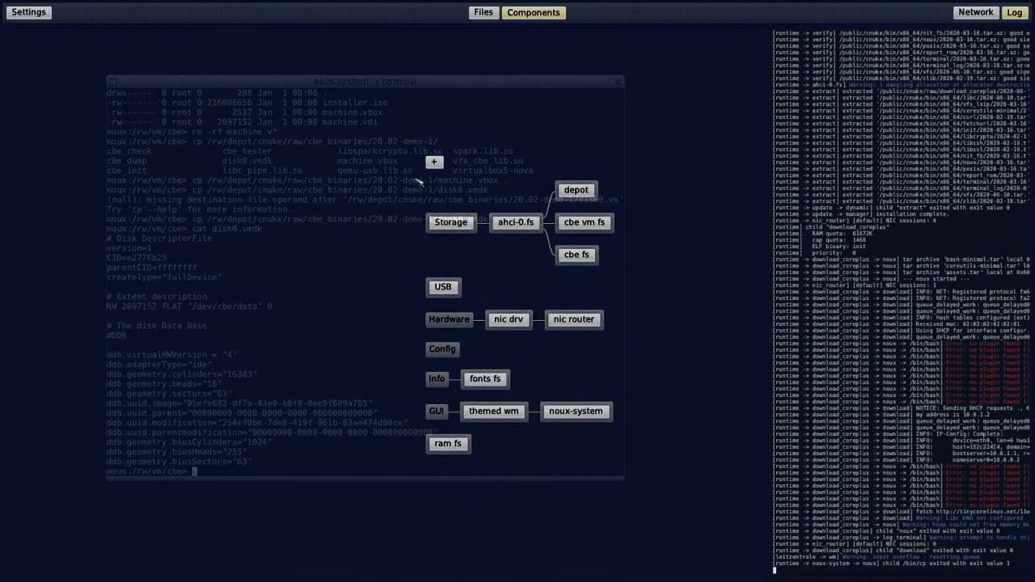
Install cbe vfs from the cnuke CBE depot, back it with cbe fs, and add it.
left_click(435, 163)
left_click(482, 198)
left_click(491, 154)
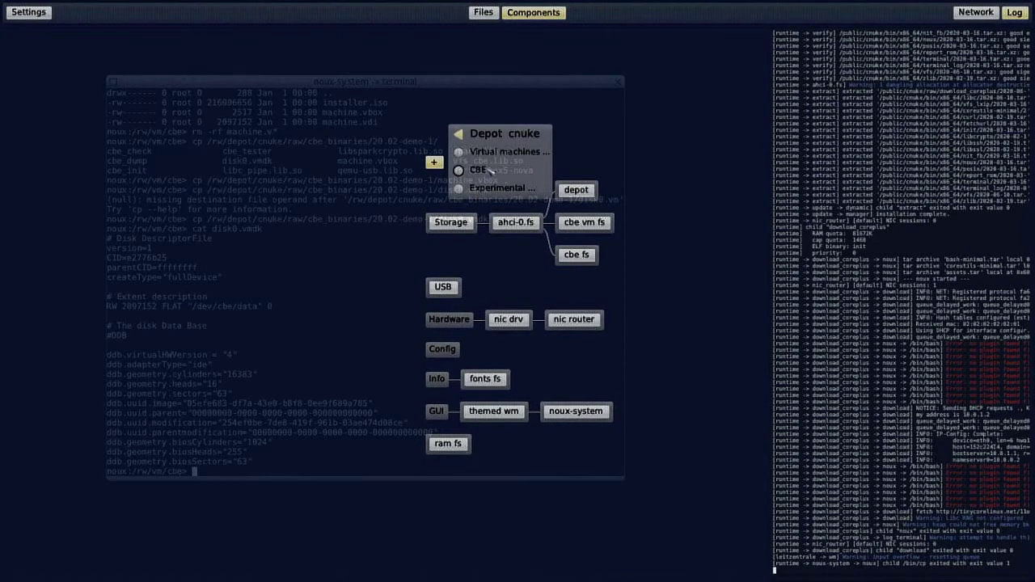
left_click(490, 171)
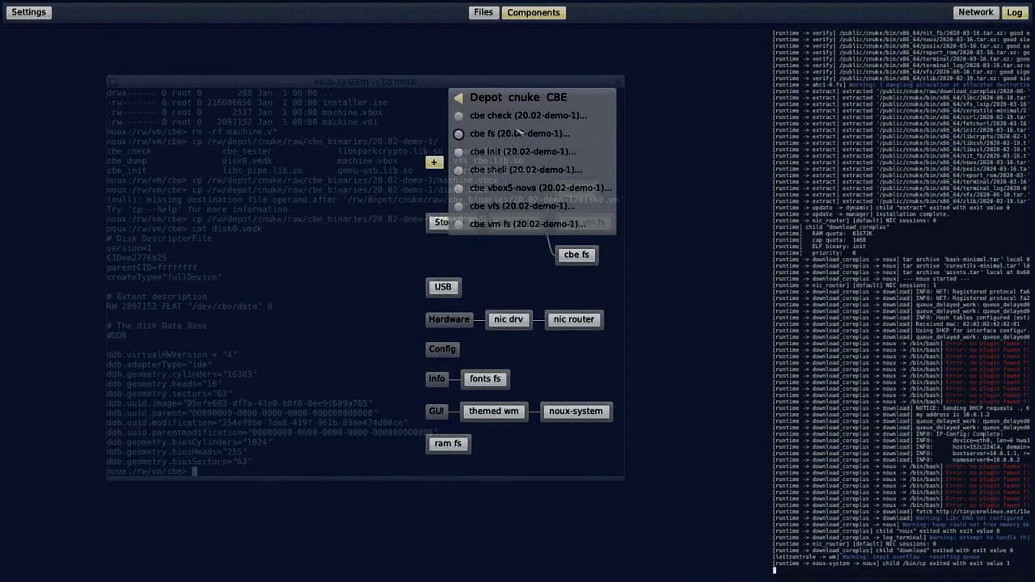
left_click(518, 207)
left_click(530, 230)
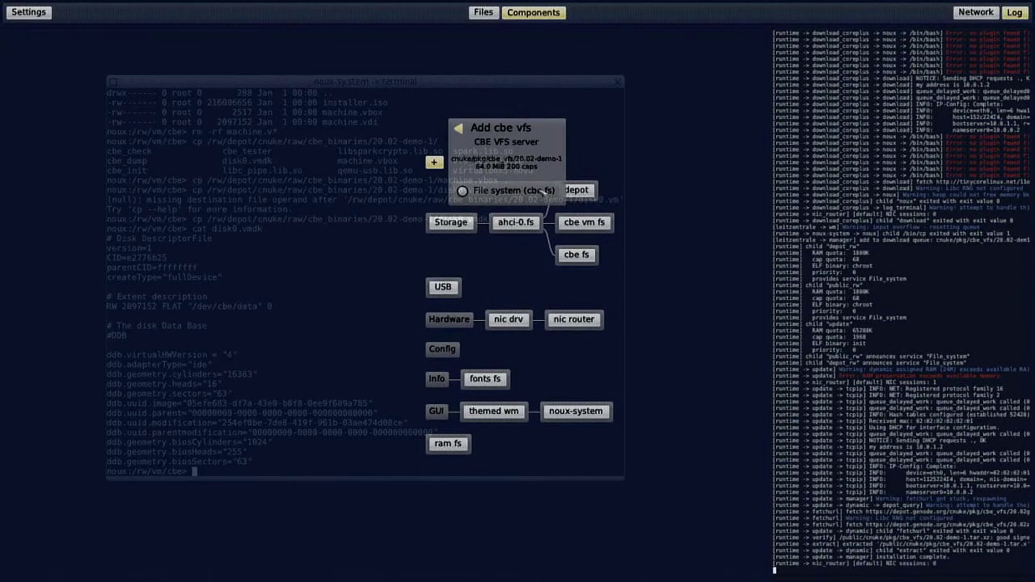
left_click(540, 192)
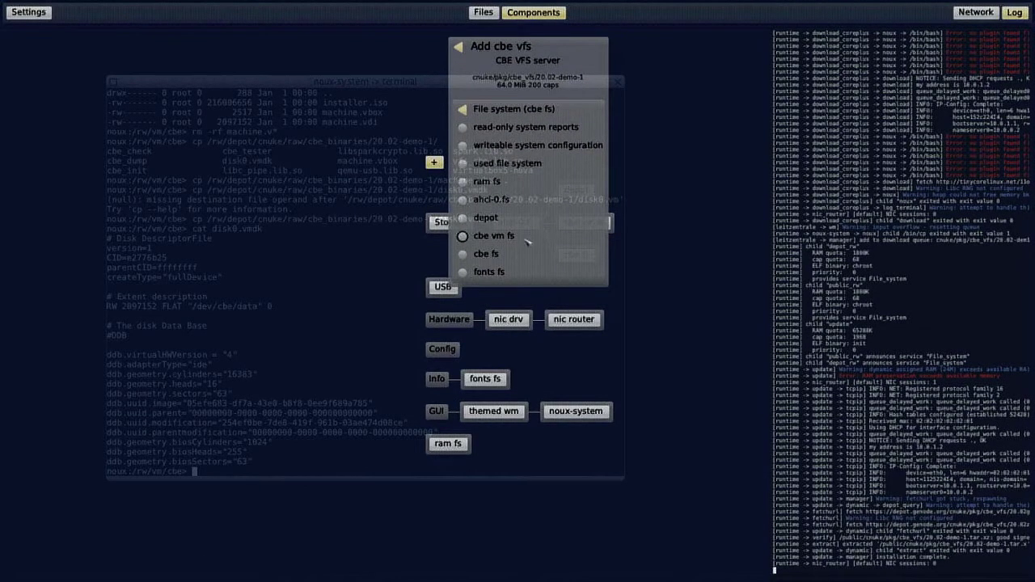
left_click(527, 256)
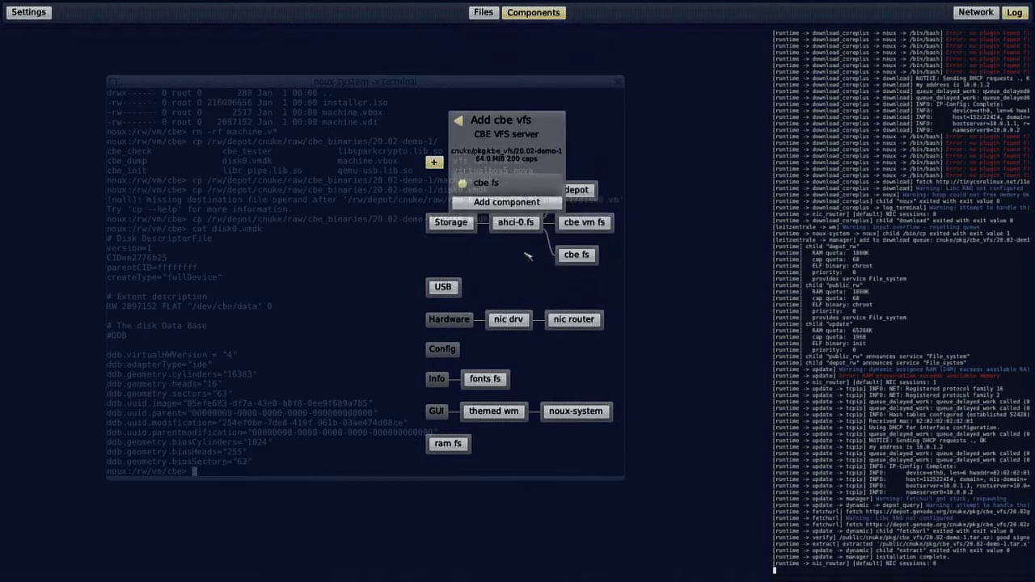
left_click(531, 202)
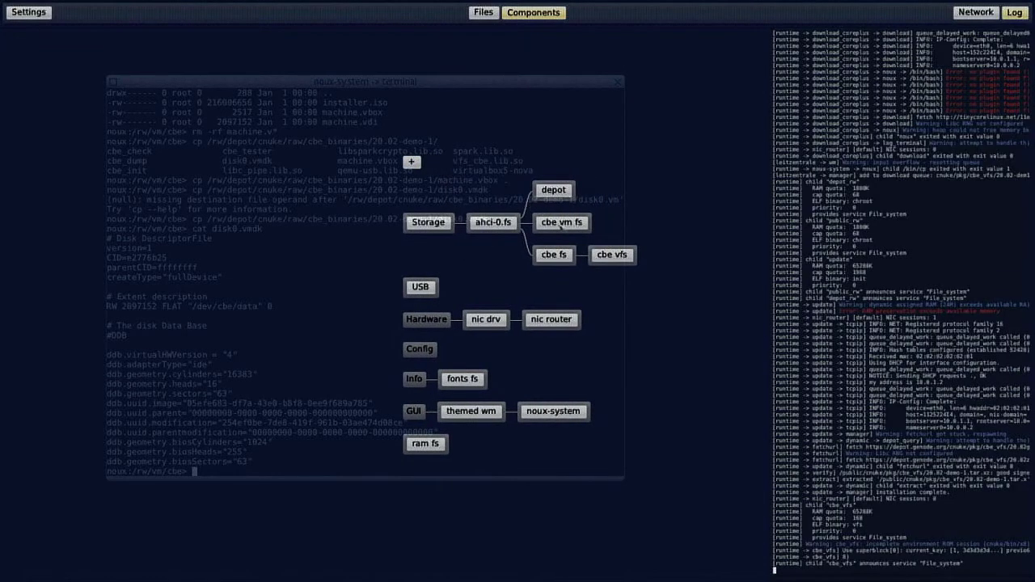
left_click(616, 254)
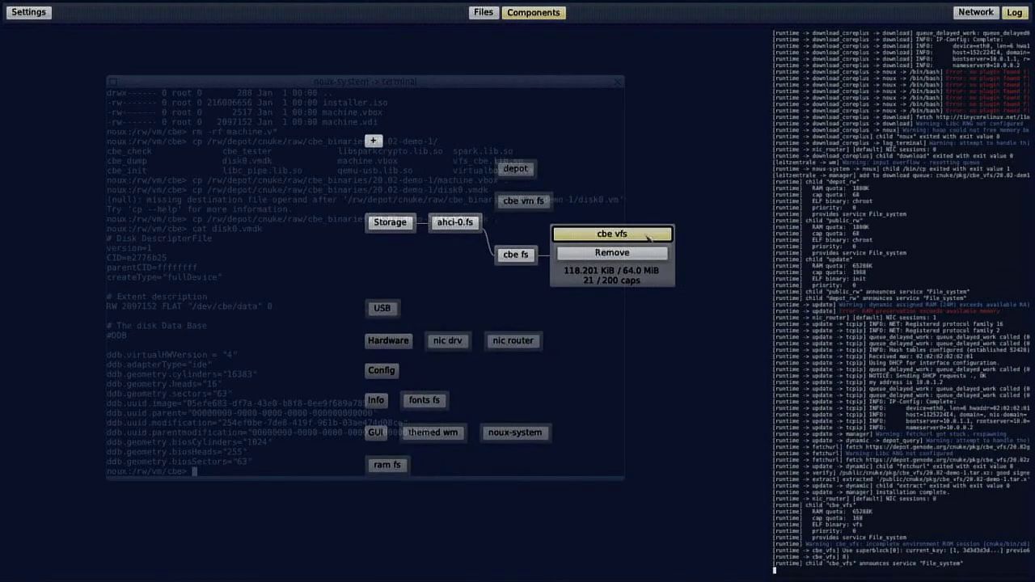
left_click(647, 235)
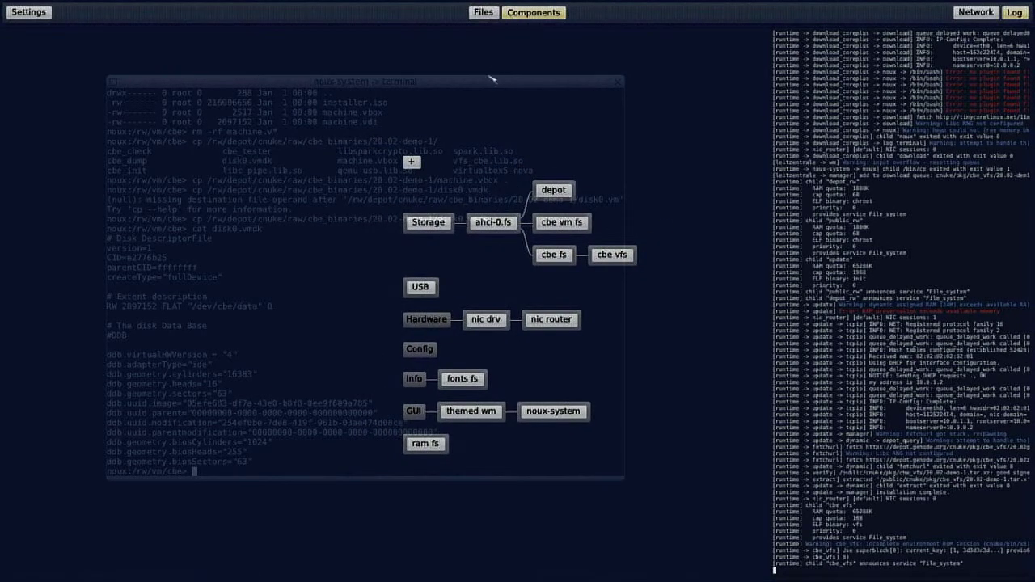
Copy /config/managed/deploy to /config/launcher/cbe_vfs in the noux terminal.
key("F12")
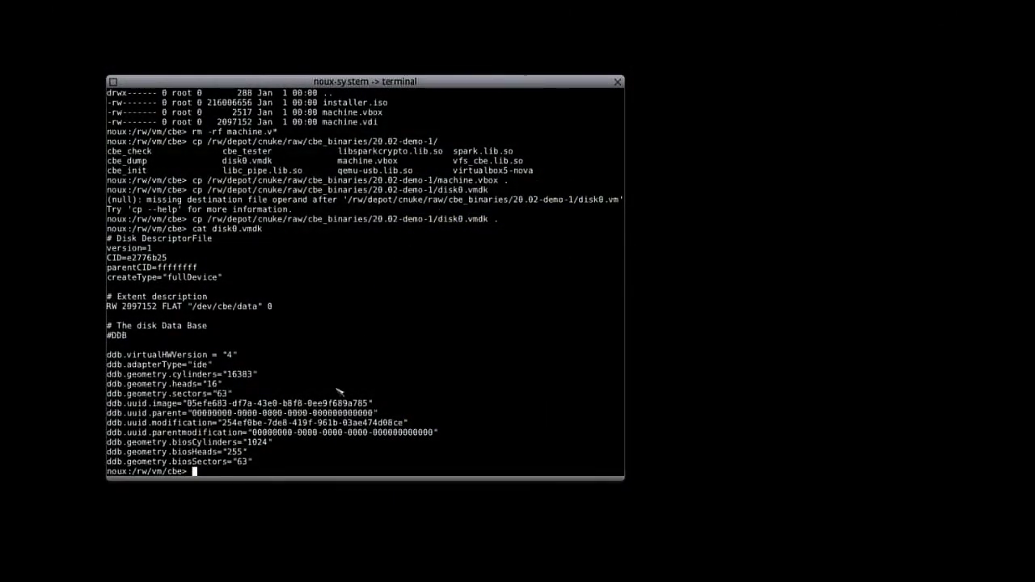
type("cp /config/manage")
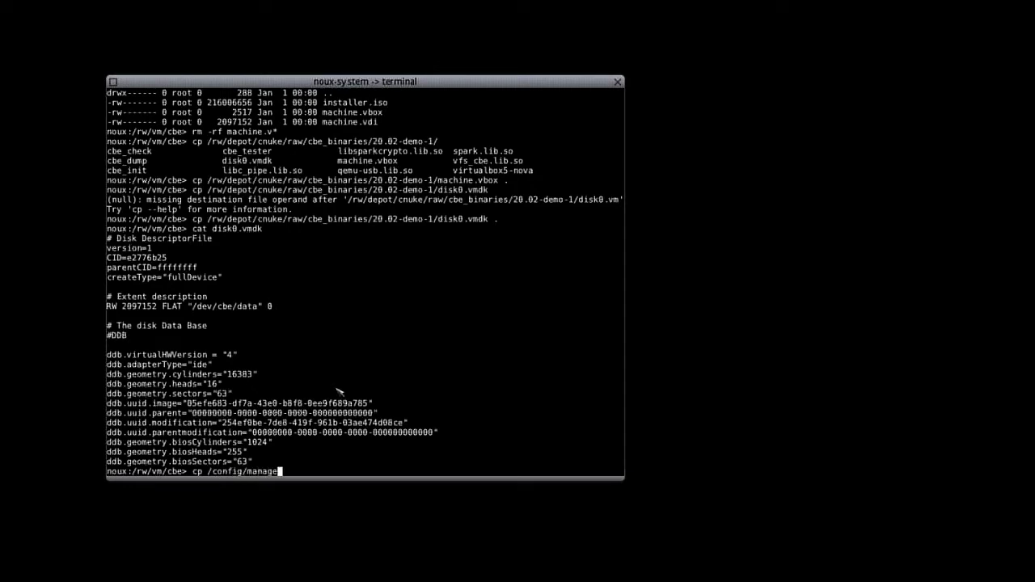
type("d/deploy /config/launcher")
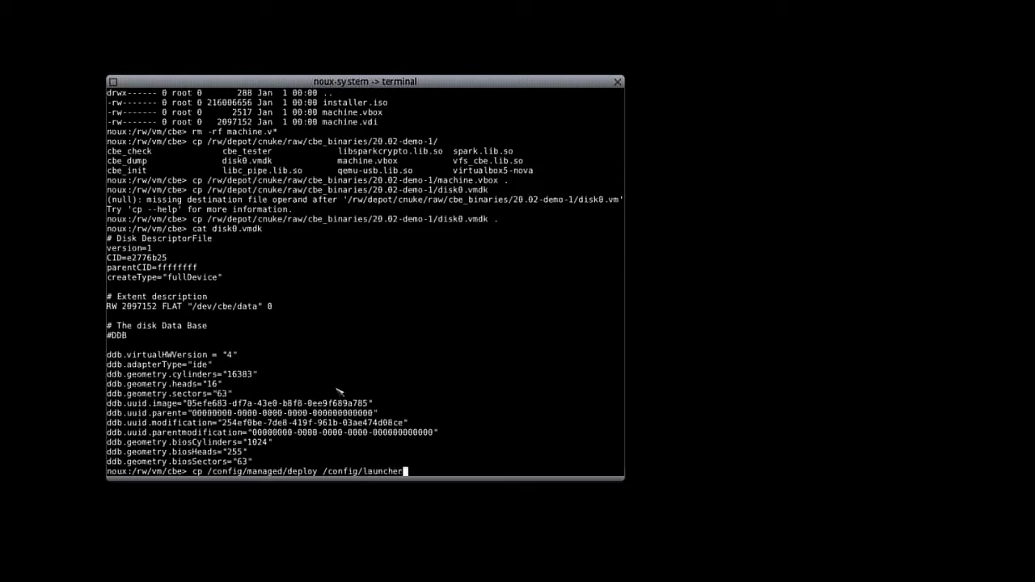
type("/cbe_vfs")
key("Return")
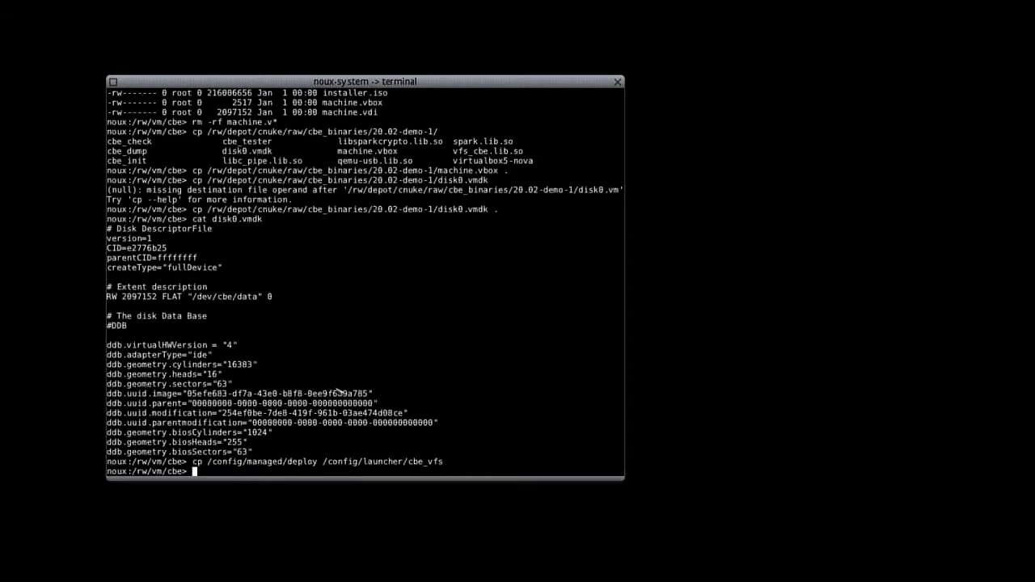
key("F12")
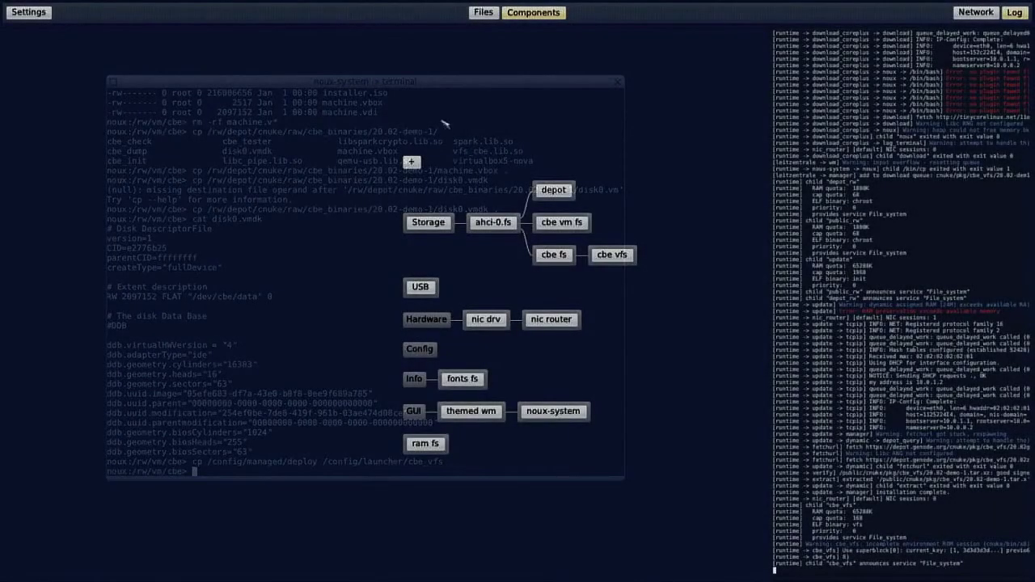
Open the cbe_vfs file from config/launcher in the editor.
left_click(483, 12)
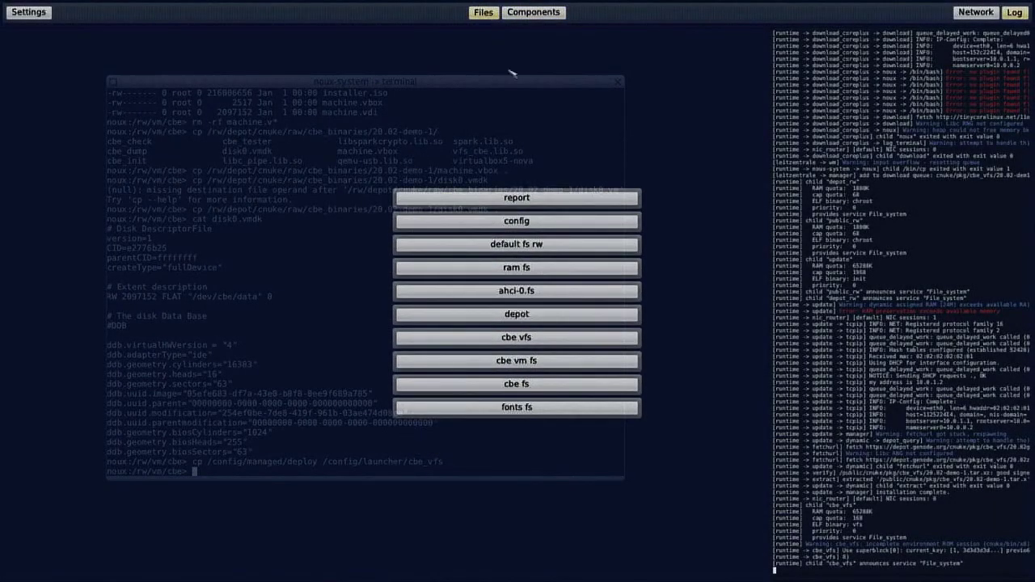
left_click(537, 229)
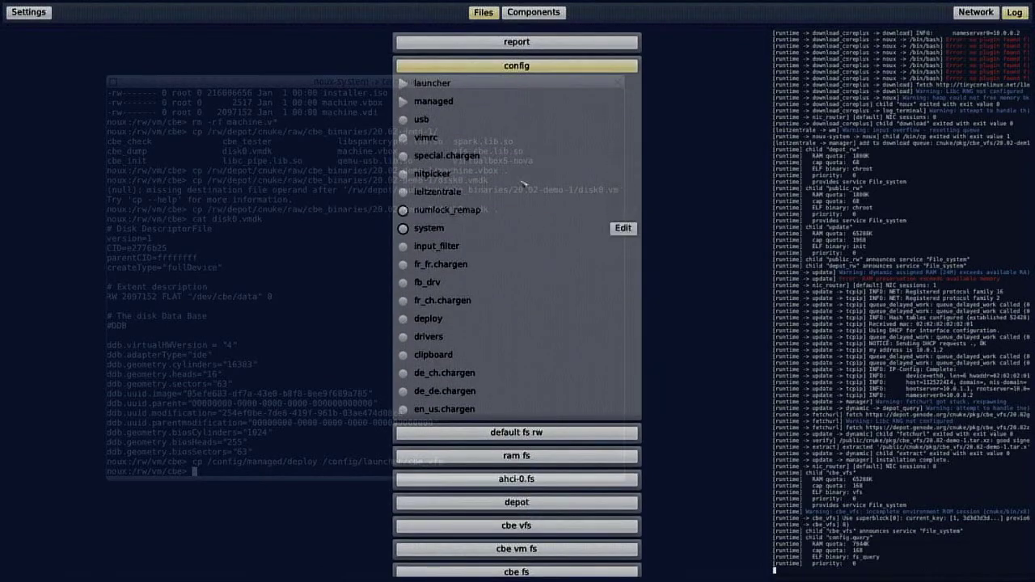
left_click(420, 86)
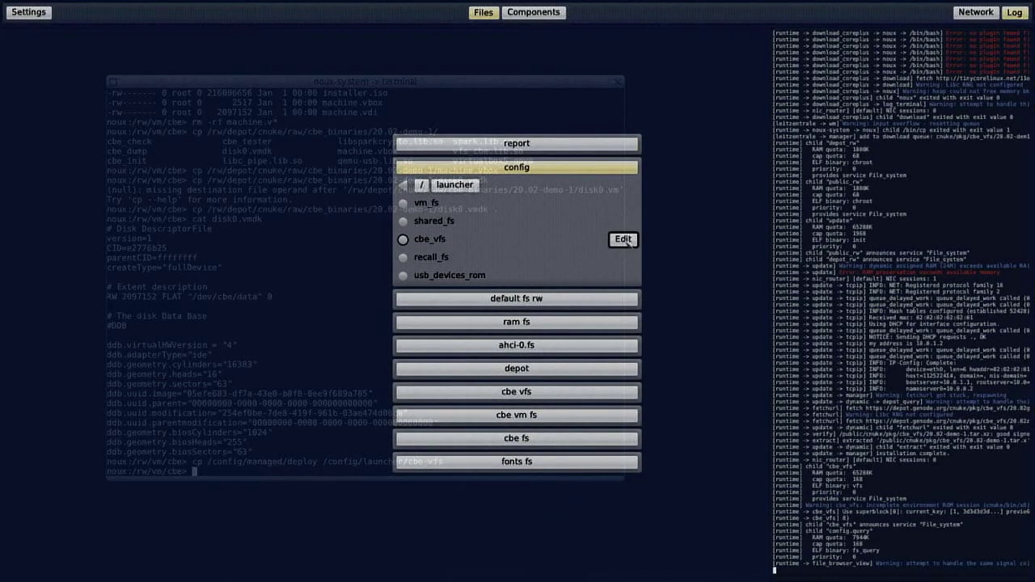
left_click(622, 239)
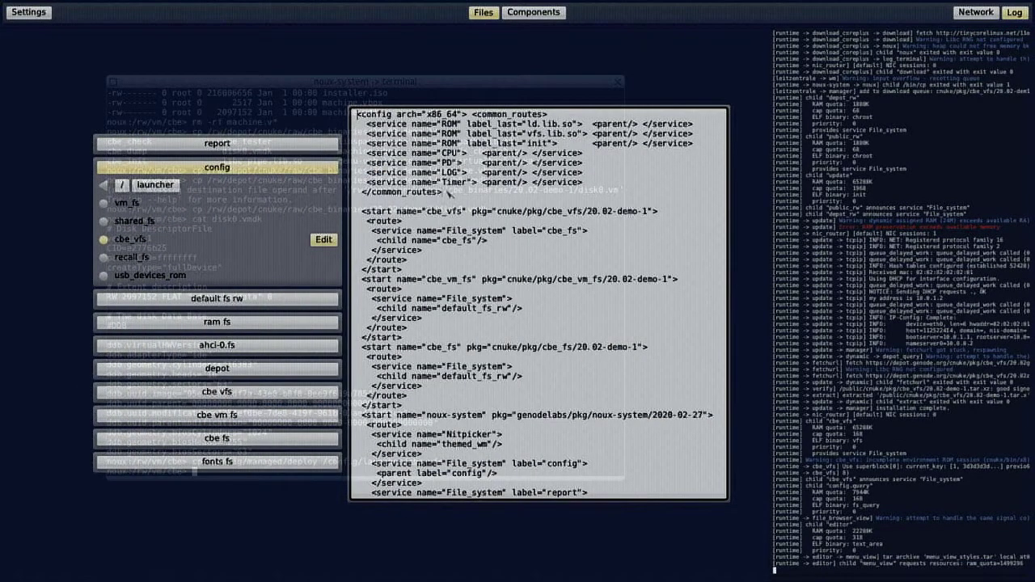
Delete the common_routes block, trailing lines, and the extra start entries after cbe_vfs.
left_click_drag(447, 194, 359, 116)
key("Delete")
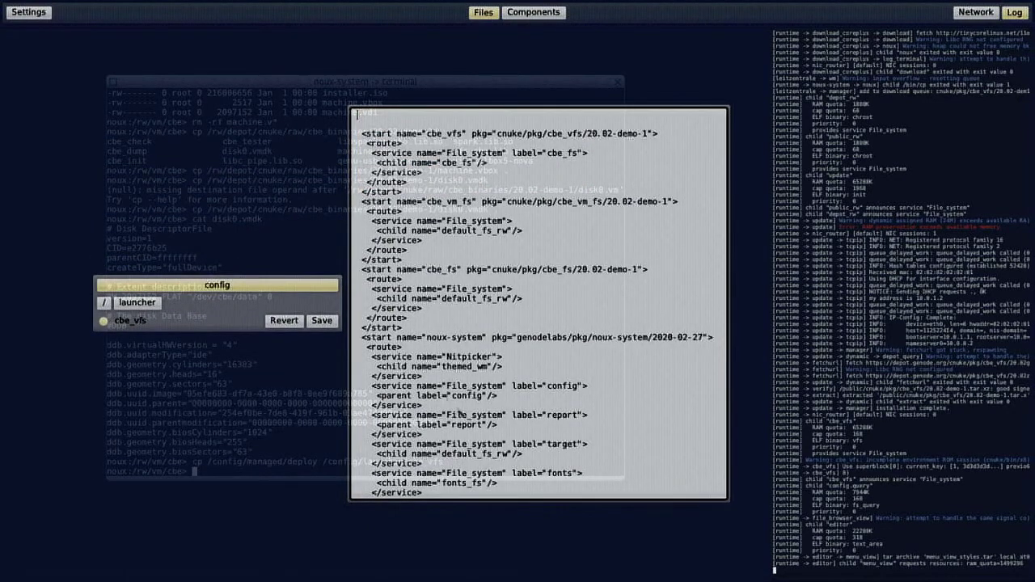
scroll(505, 415, "down", 10)
left_click_drag(460, 499, 341, 110)
key("Delete")
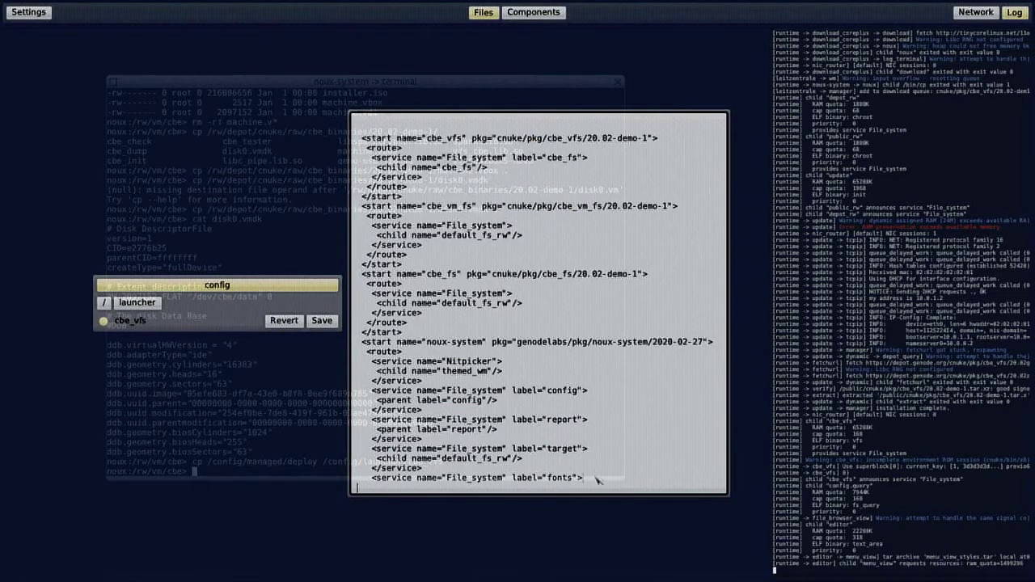
left_click_drag(599, 479, 439, 248)
key("Delete")
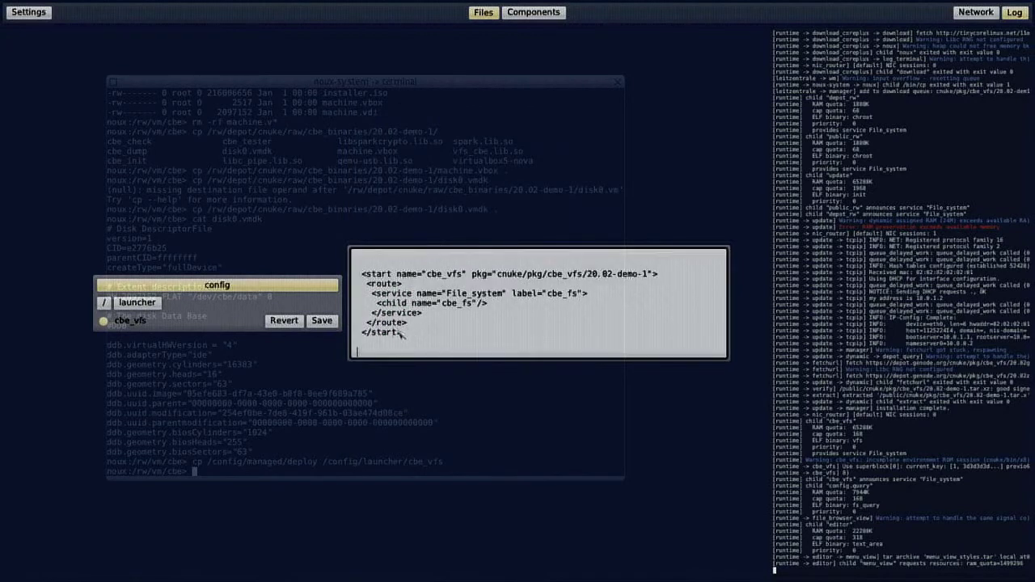
Rename the start tags to launcher, add xpos="1", ypos="0" and width, and save.
key("BackSpace")
key("BackSpace")
key("BackSpace")
key("BackSpace")
key("BackSpace")
key("BackSpace")
type("launcher>")
left_click(393, 275)
key("BackSpace")
key("BackSpace")
key("BackSpace")
key("BackSpace")
key("BackSpace")
type("launch")
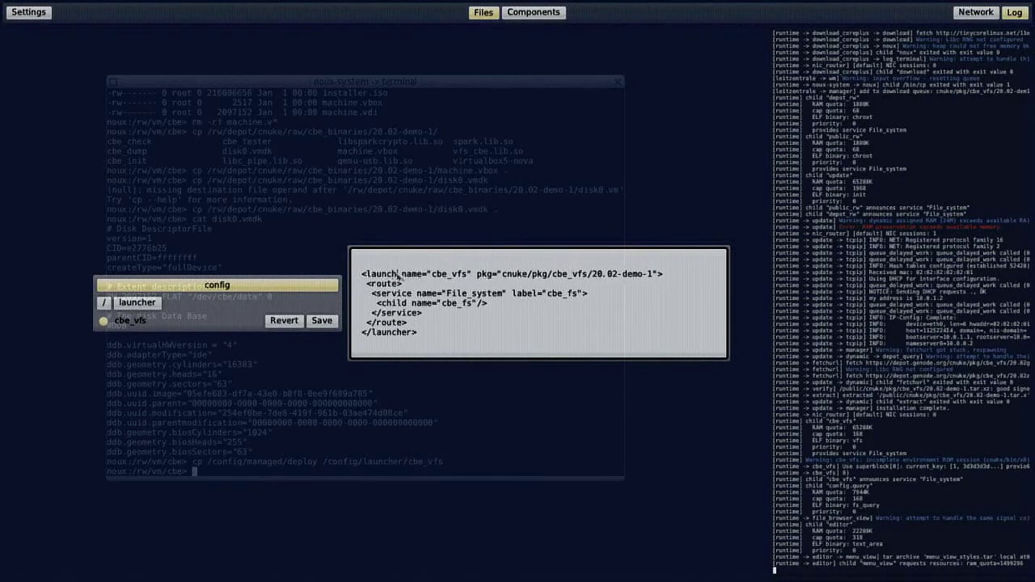
type("er")
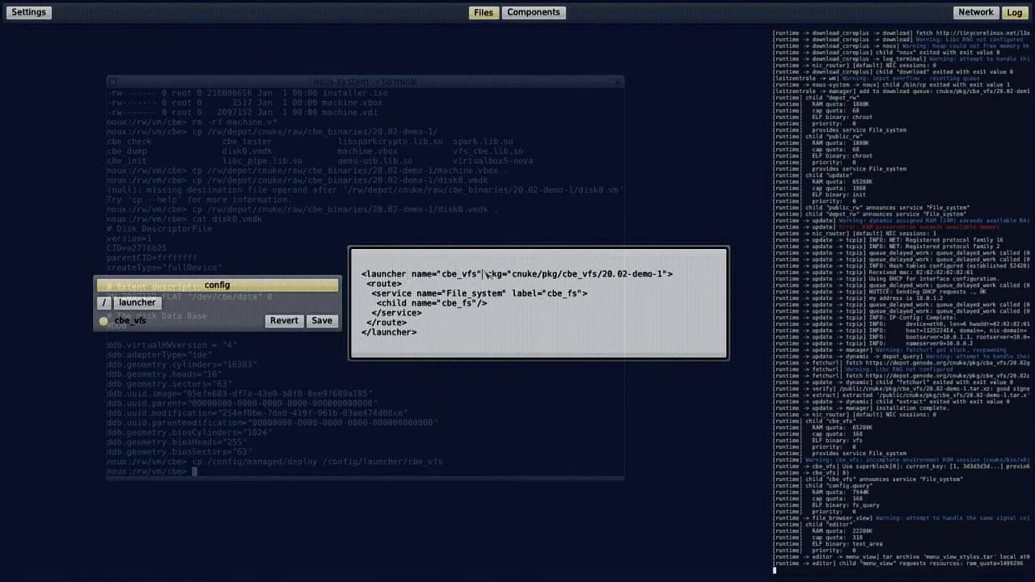
type(" pos=\"")
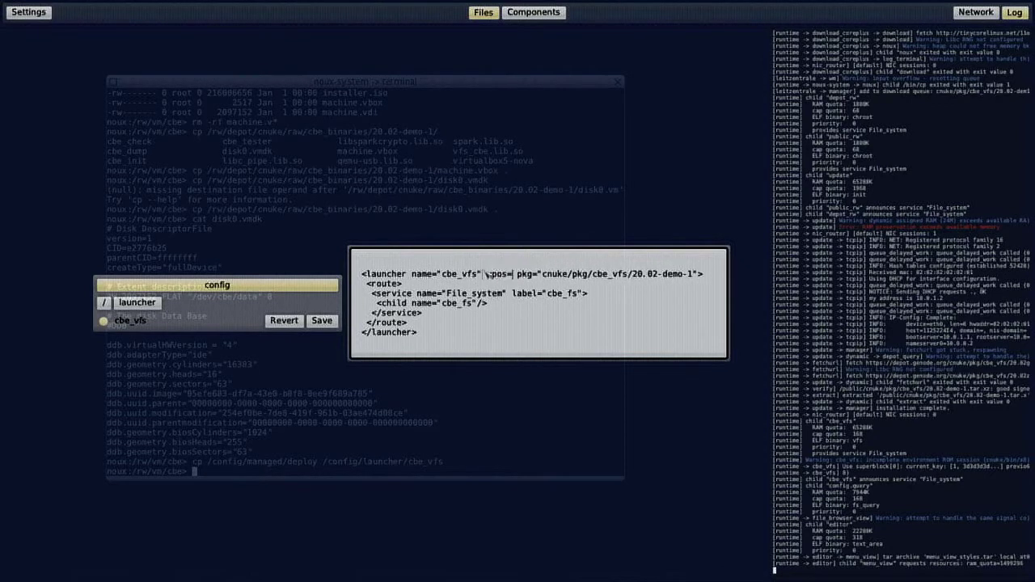
type("1\" yp")
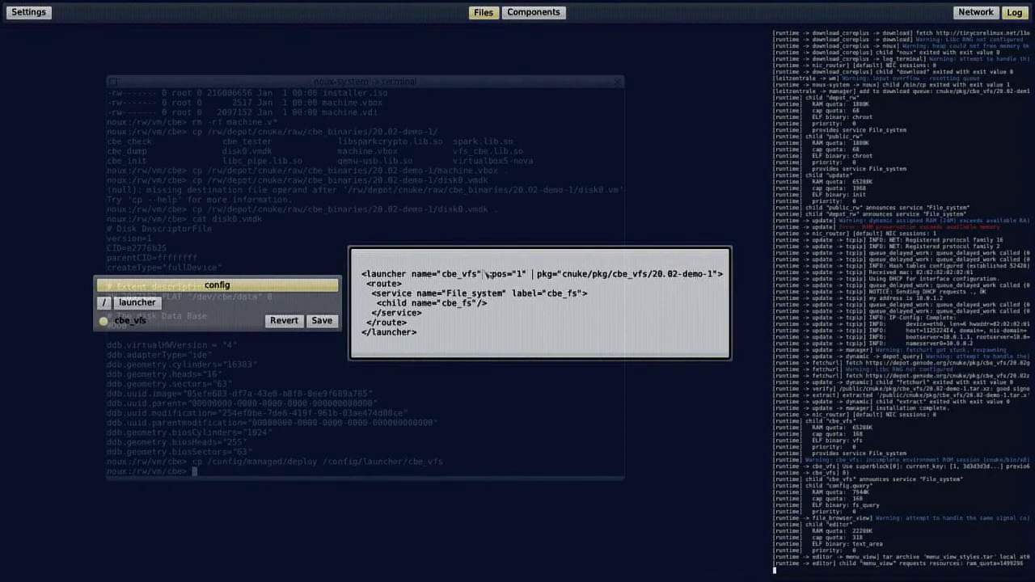
type("os=\"*\"")
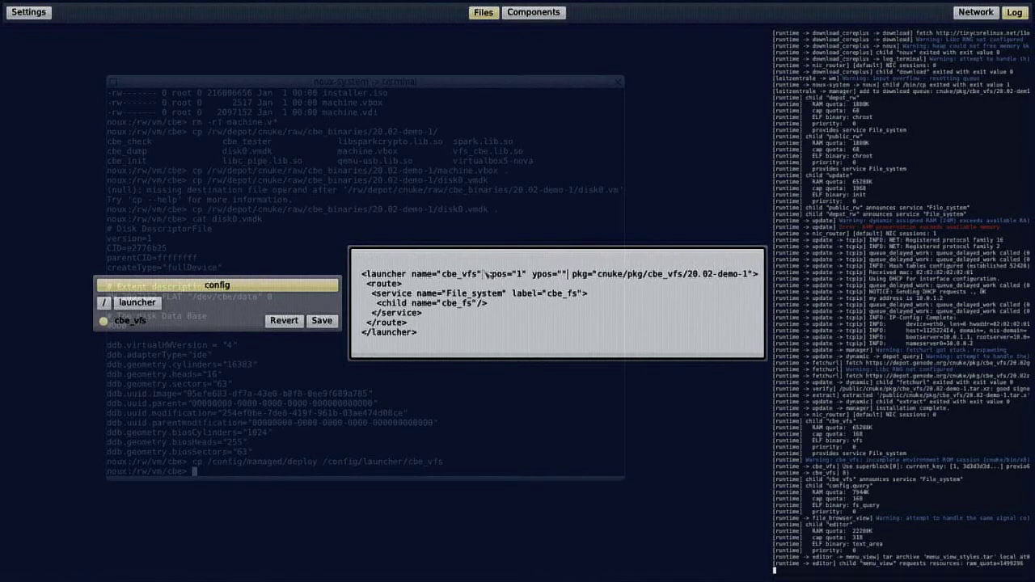
type("0")
key("Right")
type("width=")
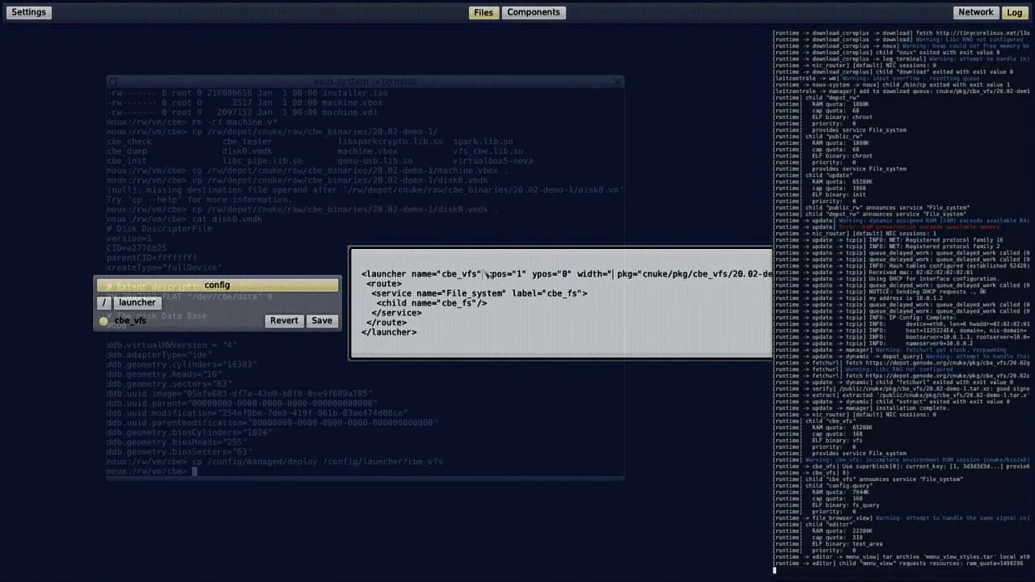
type("1\"")
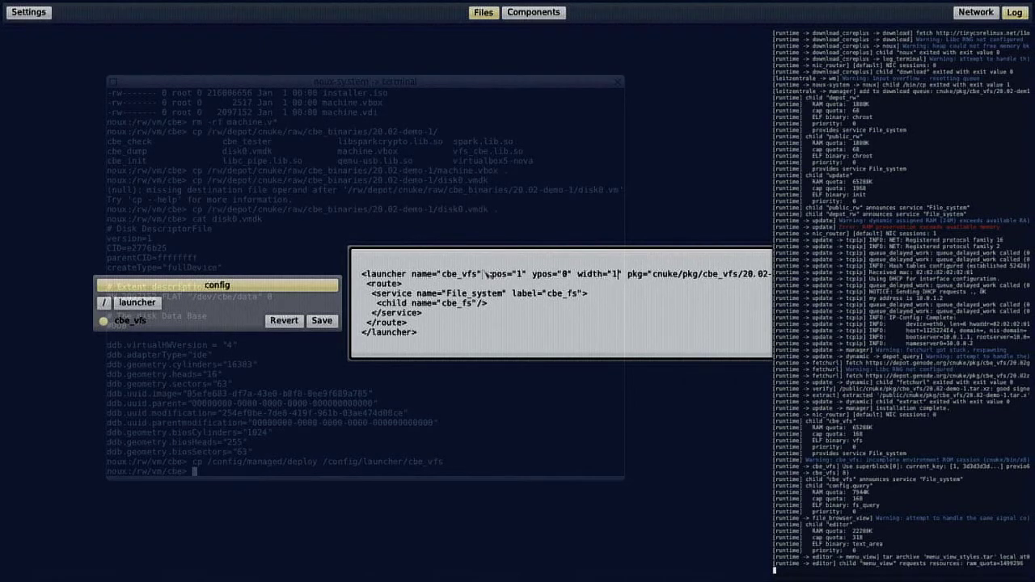
left_click(322, 321)
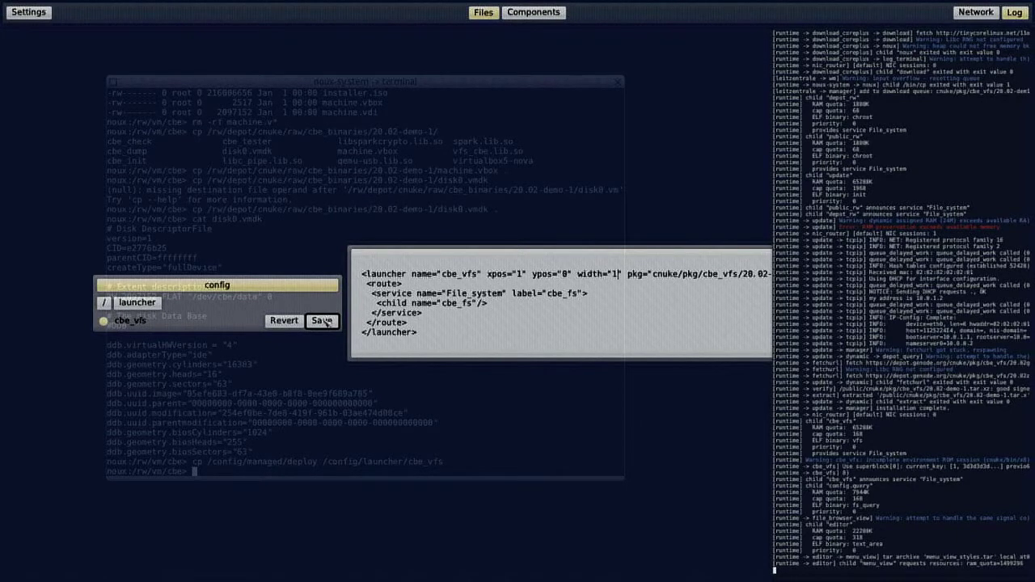
left_click(321, 321)
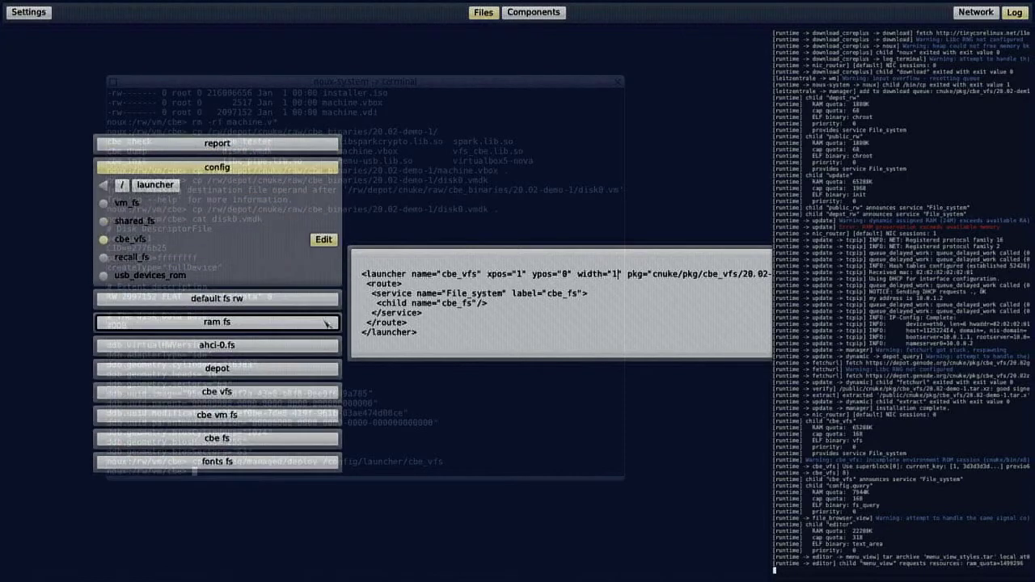
Close the config editor and remove the running cbe vfs component from the graph.
left_click(287, 170)
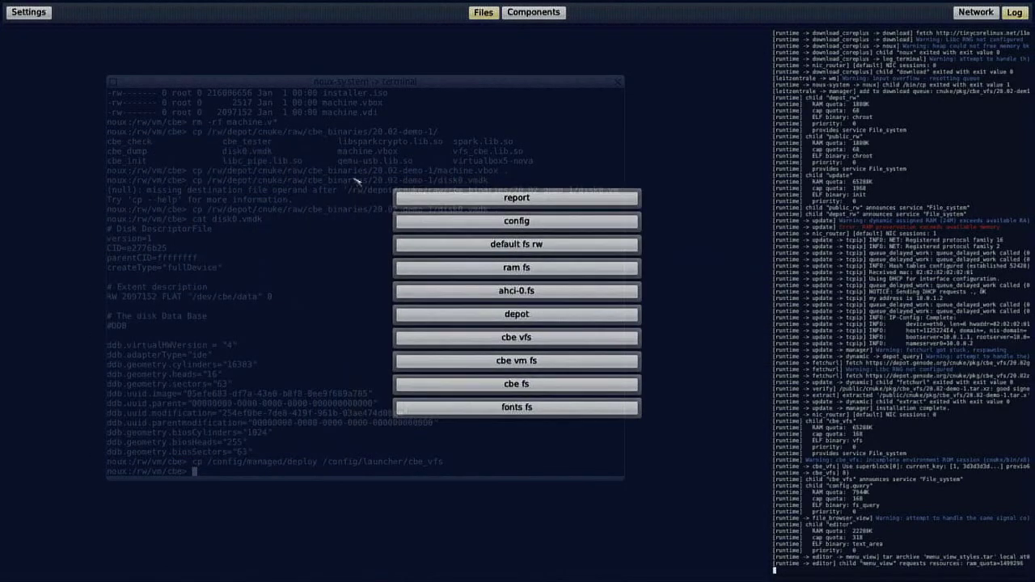
left_click(522, 12)
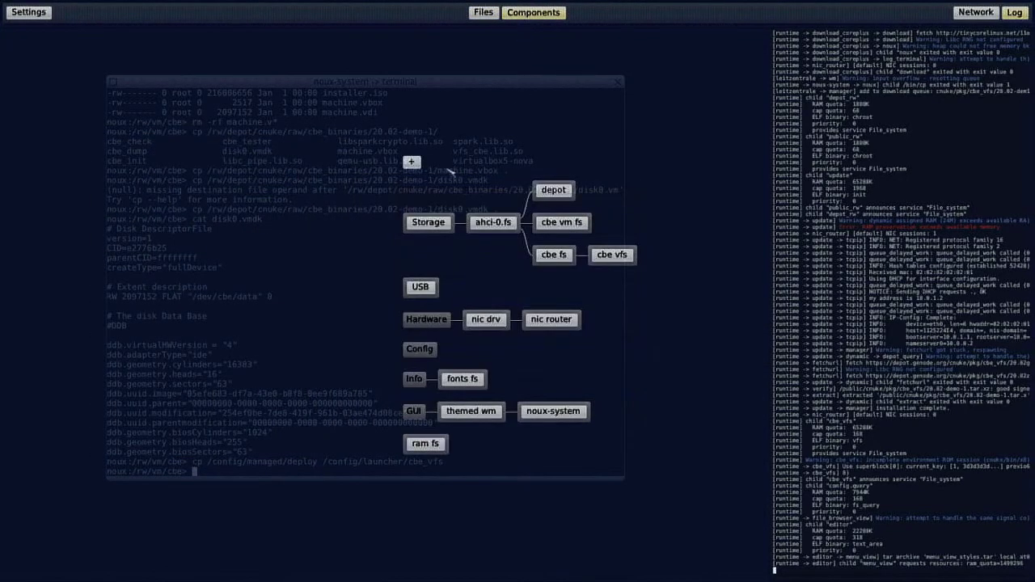
left_click(611, 255)
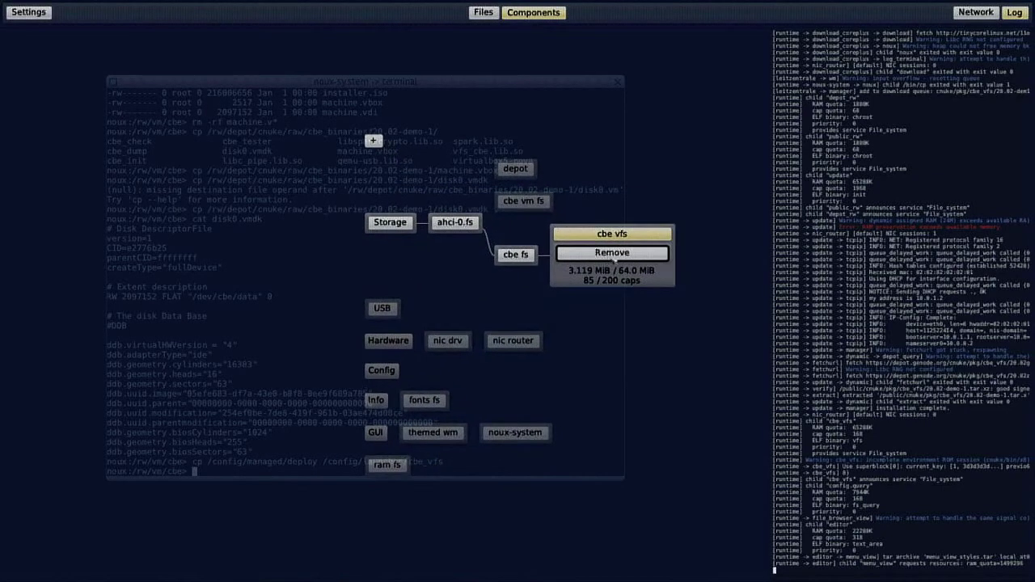
left_click(612, 253)
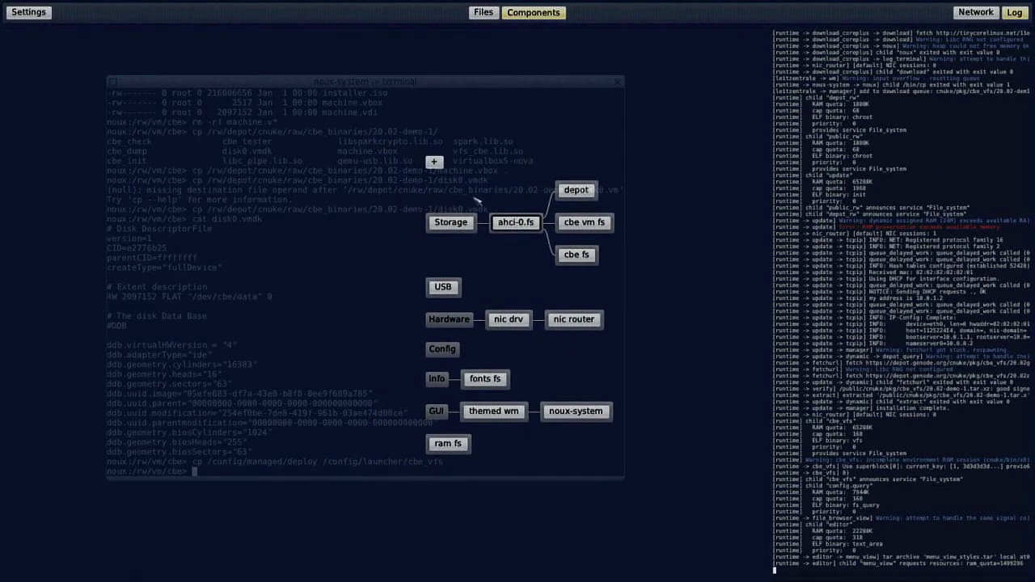
Restart cbe vfs from its new launcher and add the shared fs component.
left_click(434, 162)
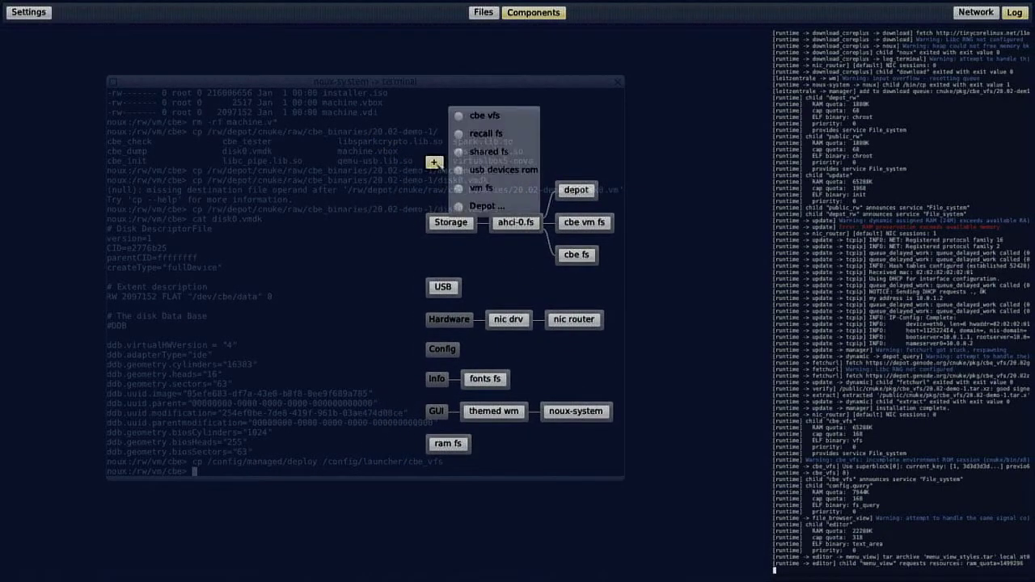
left_click(489, 117)
left_click(610, 257)
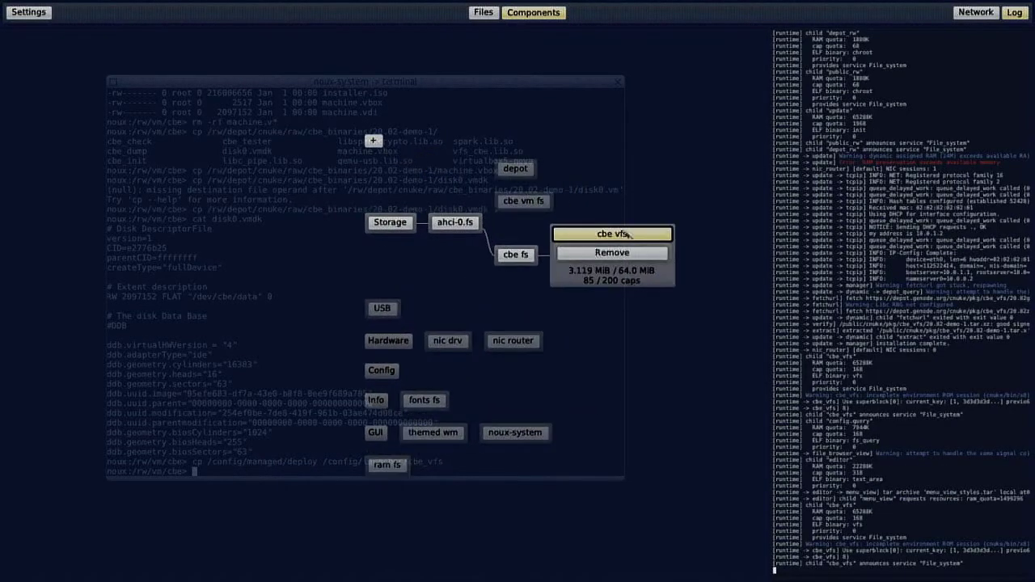
left_click(636, 234)
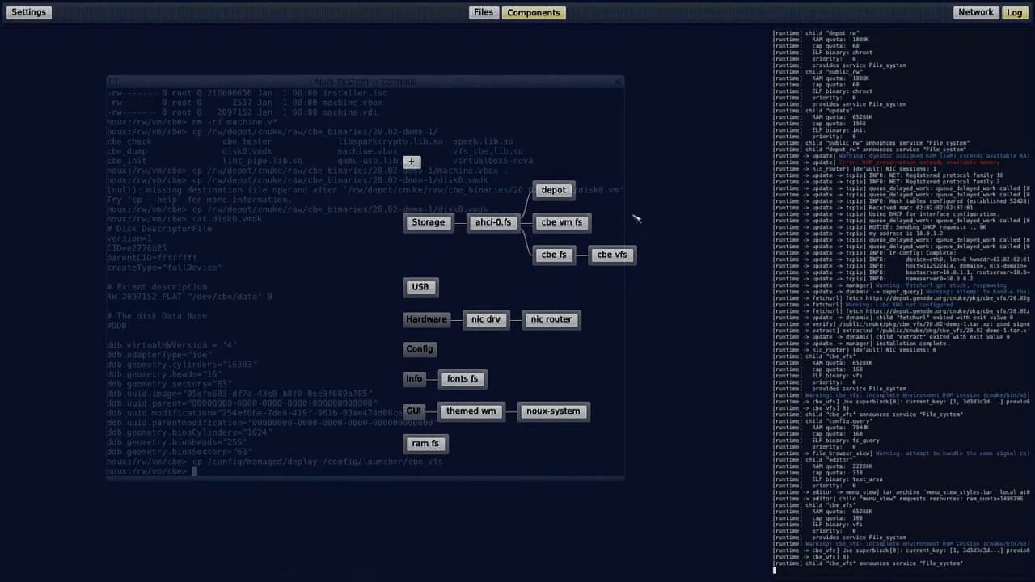
left_click(413, 161)
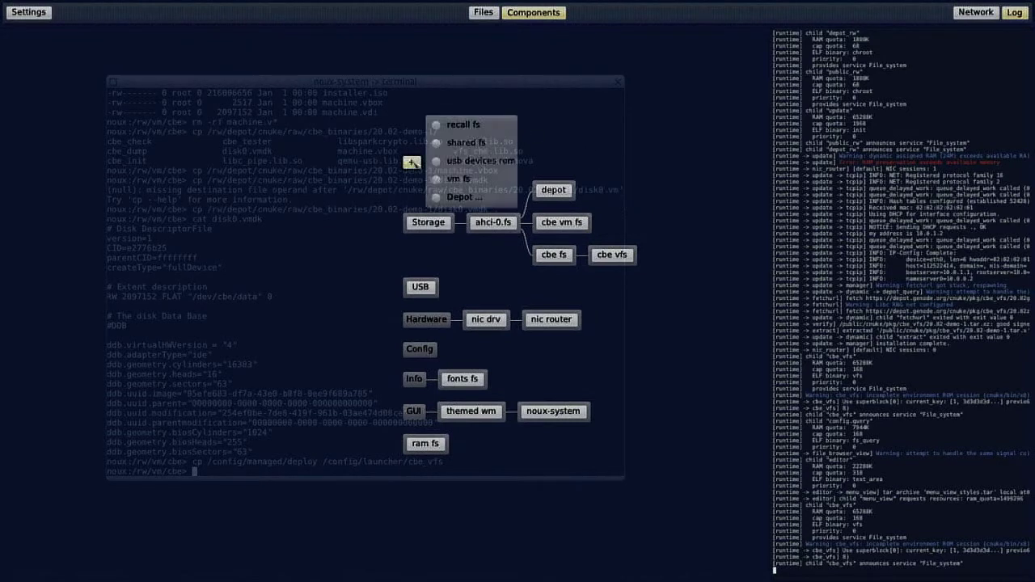
left_click(463, 144)
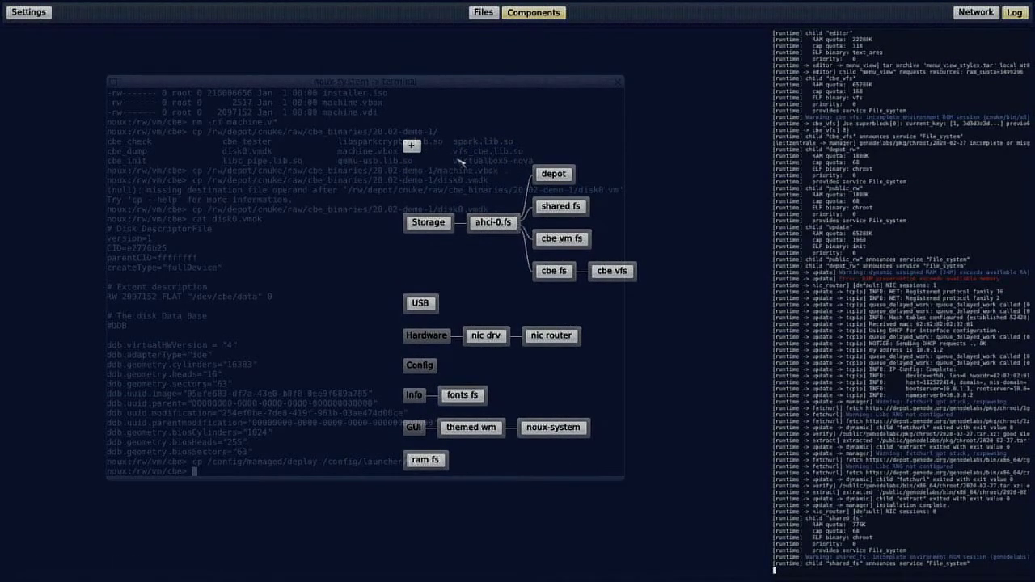
Check the shared fs details, then install cbe vbox5-nova from the cnuke depot's CBE packages.
left_click(580, 208)
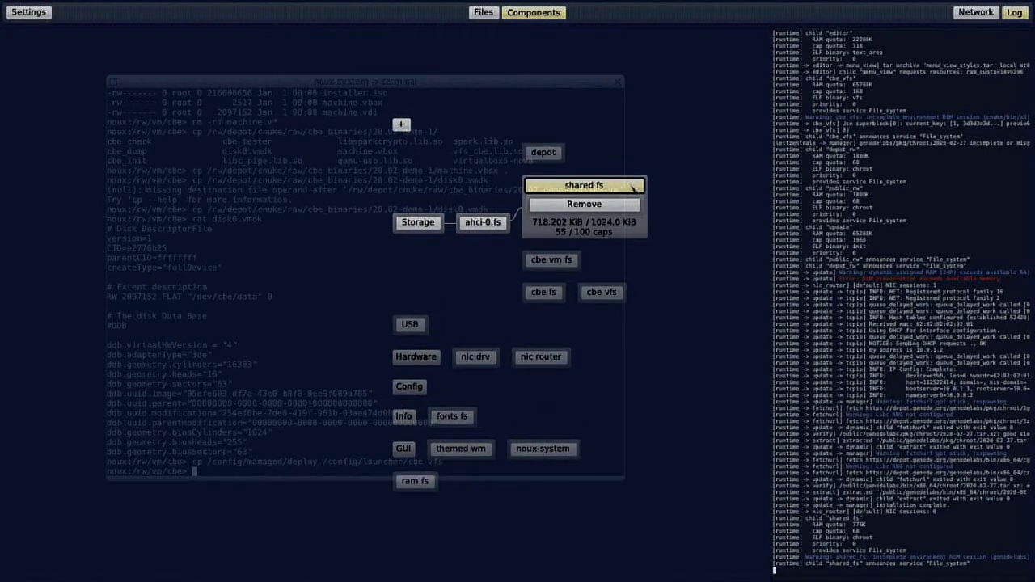
left_click(634, 187)
left_click(410, 147)
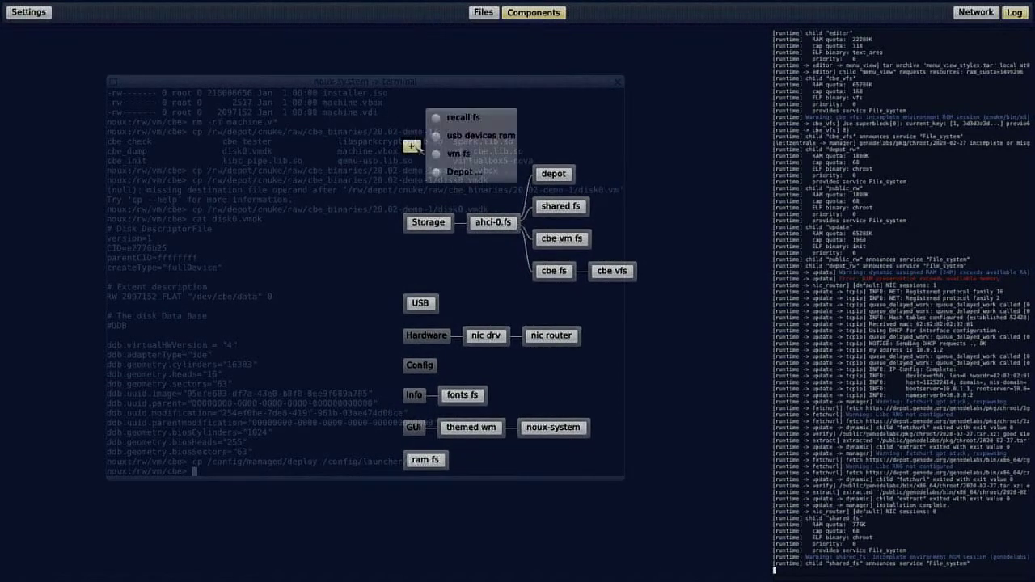
left_click(459, 172)
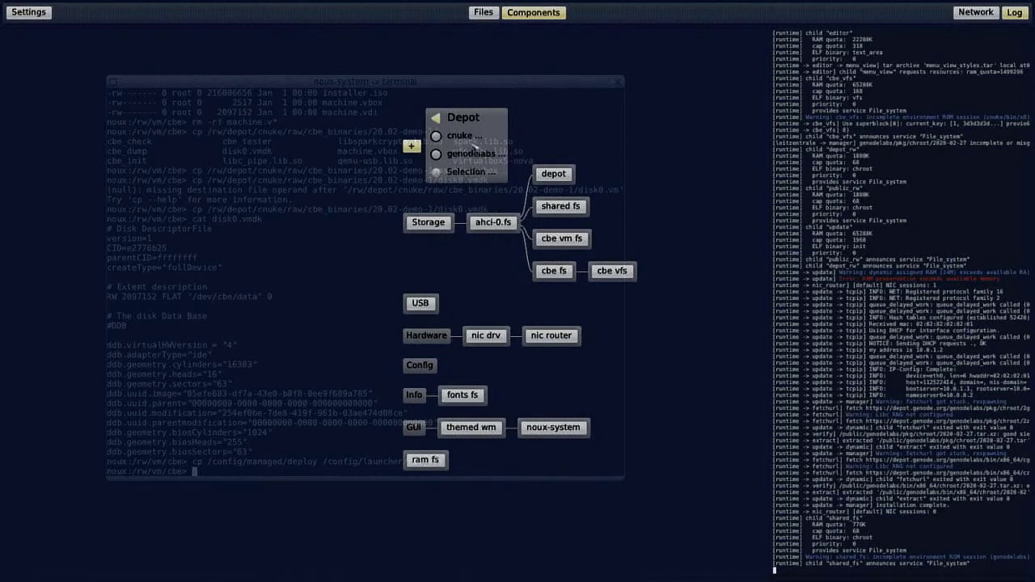
left_click(476, 138)
left_click(476, 153)
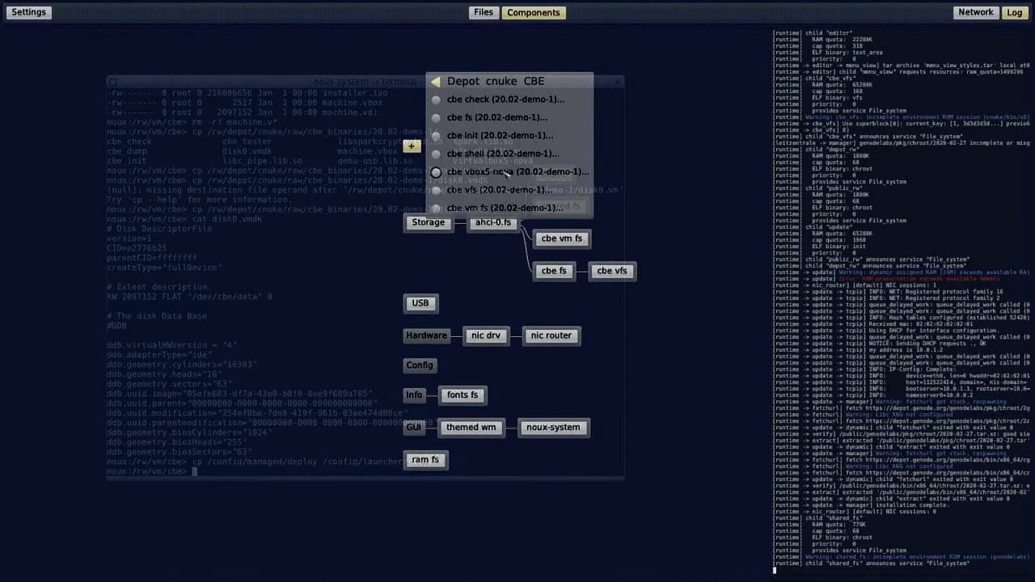
left_click(507, 173)
left_click(510, 194)
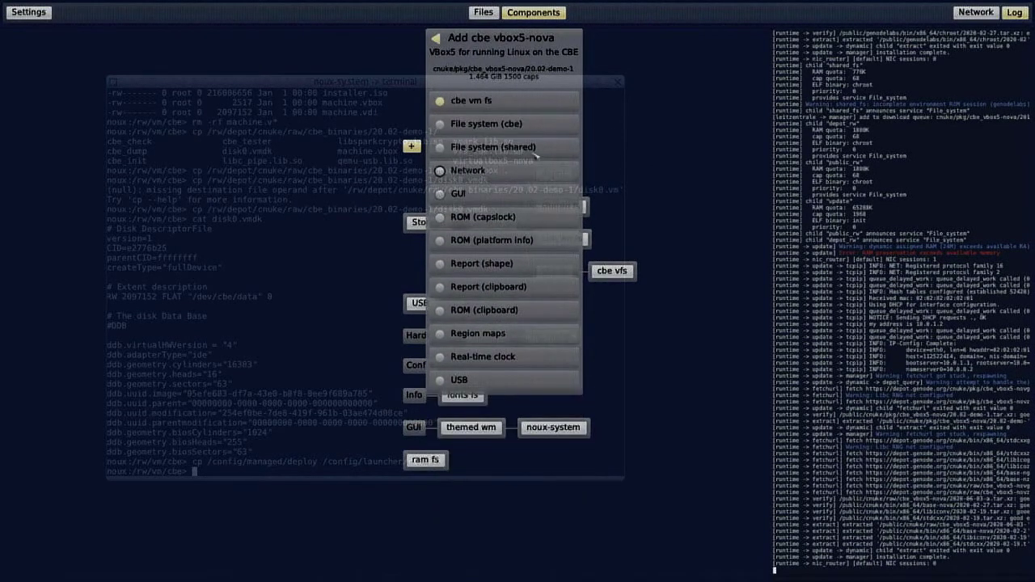
Route the VM's file systems to cbe vm fs, cbe vfs and shared fs, its network to nic router, and its GUI to themed wm.
left_click(542, 128)
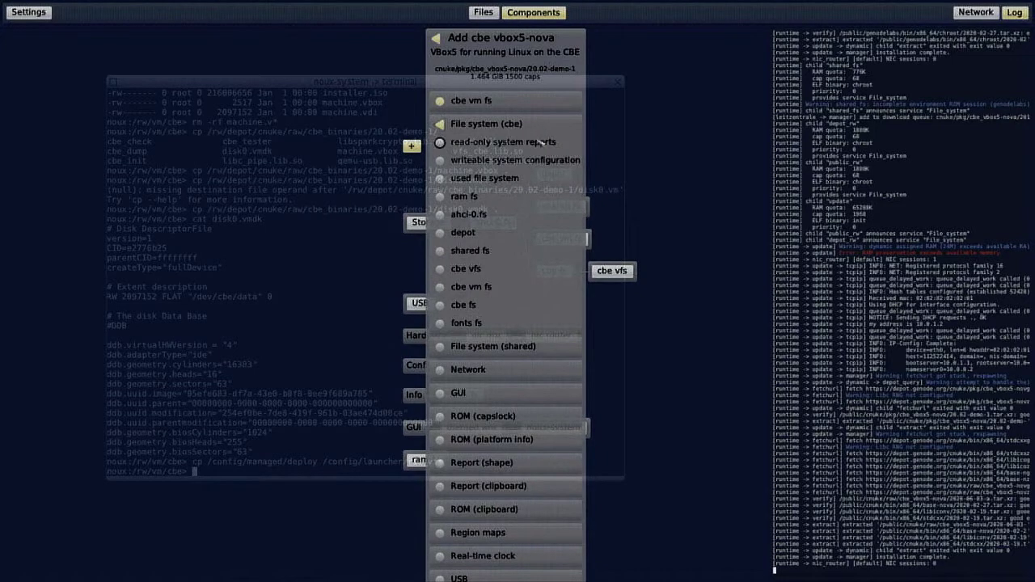
left_click(513, 269)
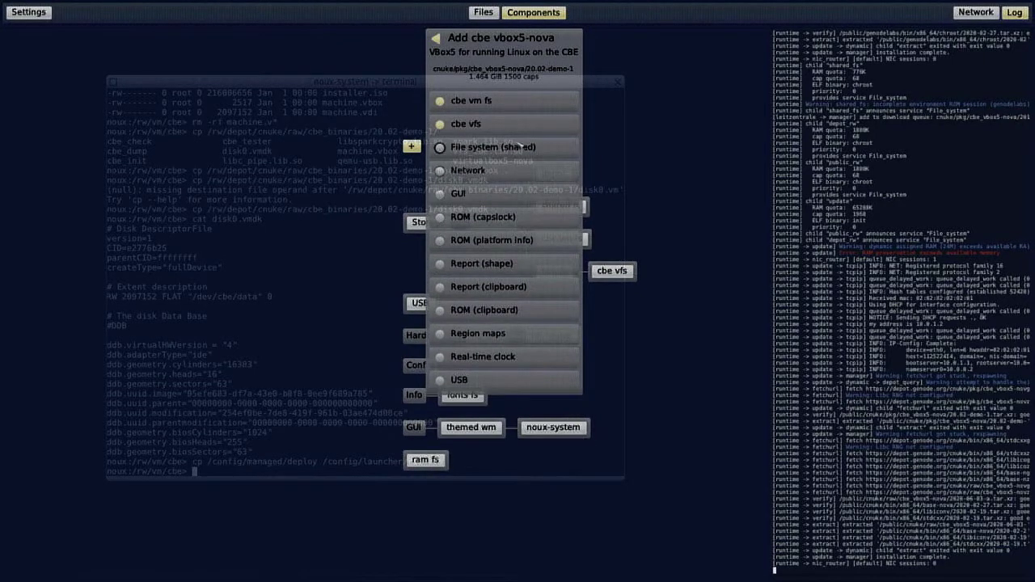
left_click(523, 153)
left_click(517, 270)
left_click(512, 169)
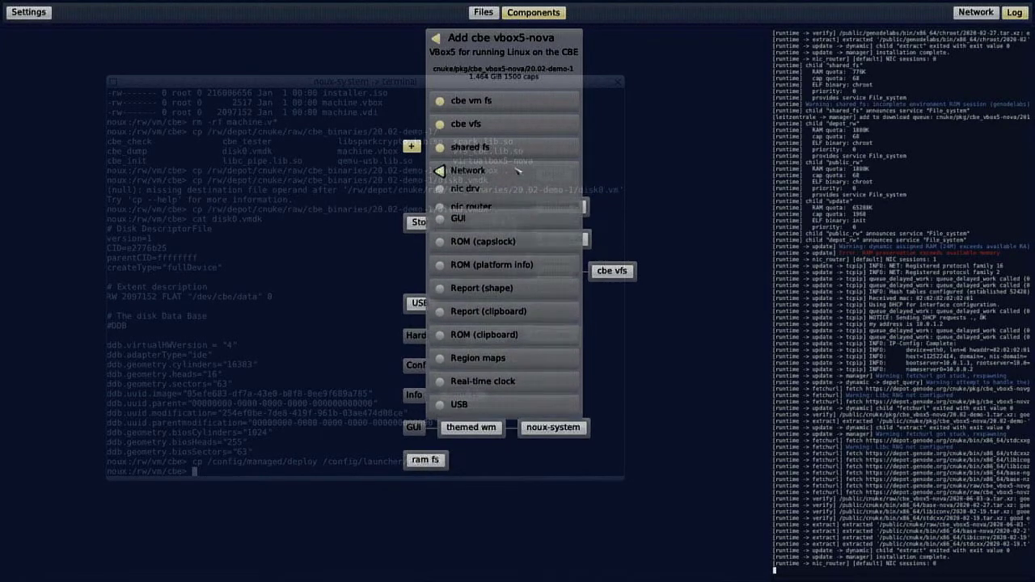
left_click(513, 208)
left_click(513, 202)
left_click(507, 285)
Use global capslock state and platform information ROMs, with shape and clipboard reports and clipboard ROM via themed wm.
left_click(514, 218)
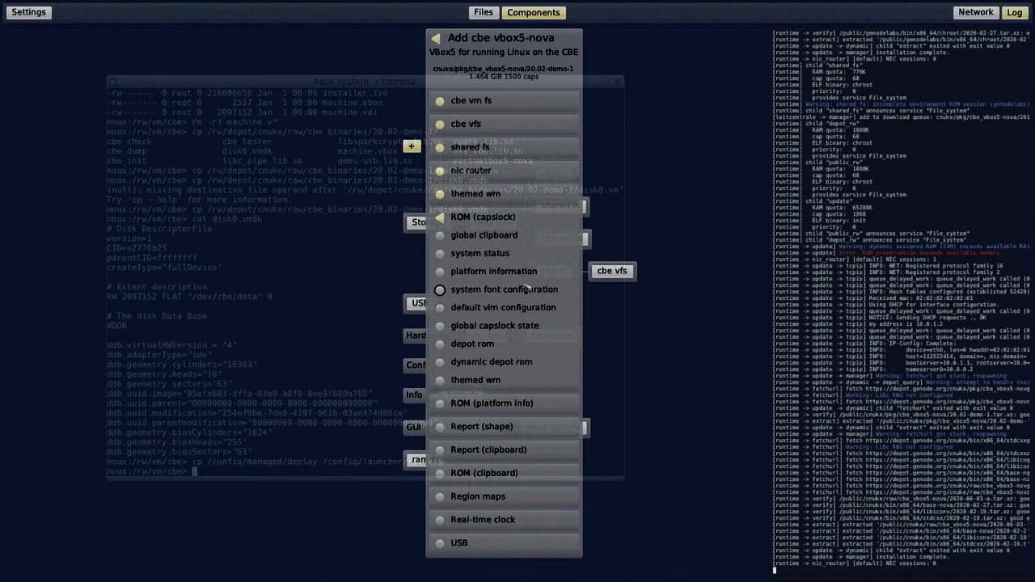
left_click(516, 325)
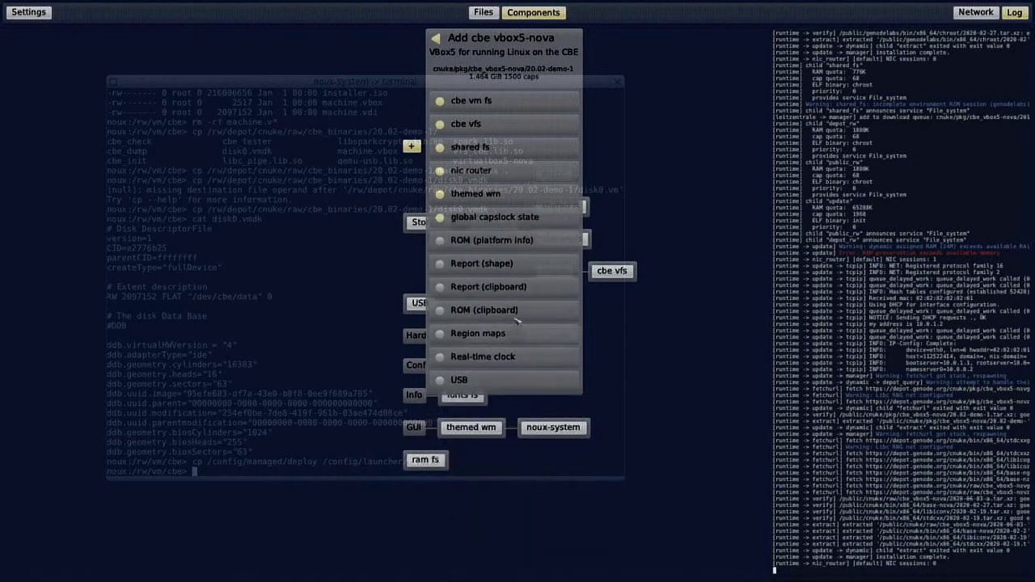
left_click(518, 245)
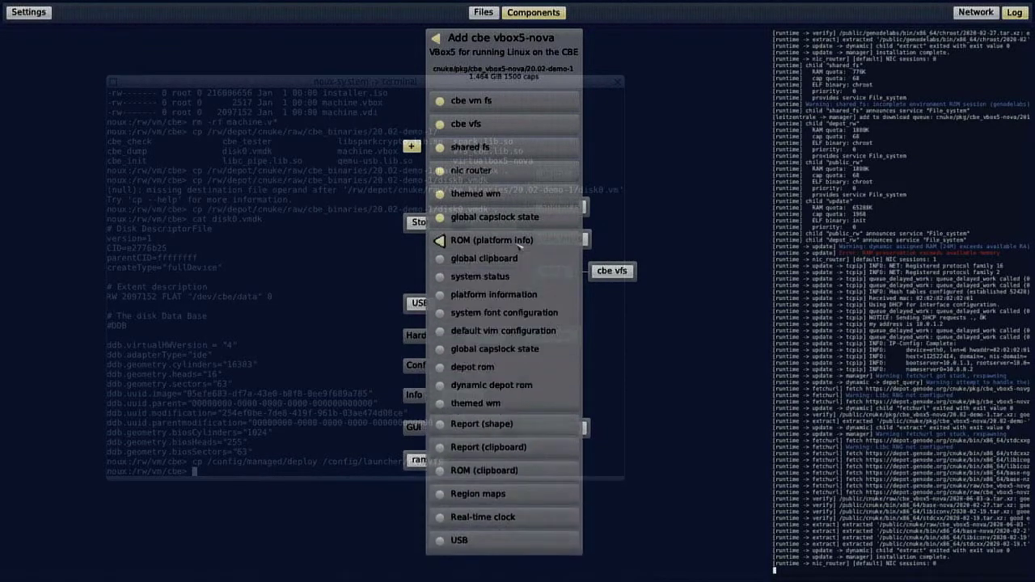
left_click(522, 296)
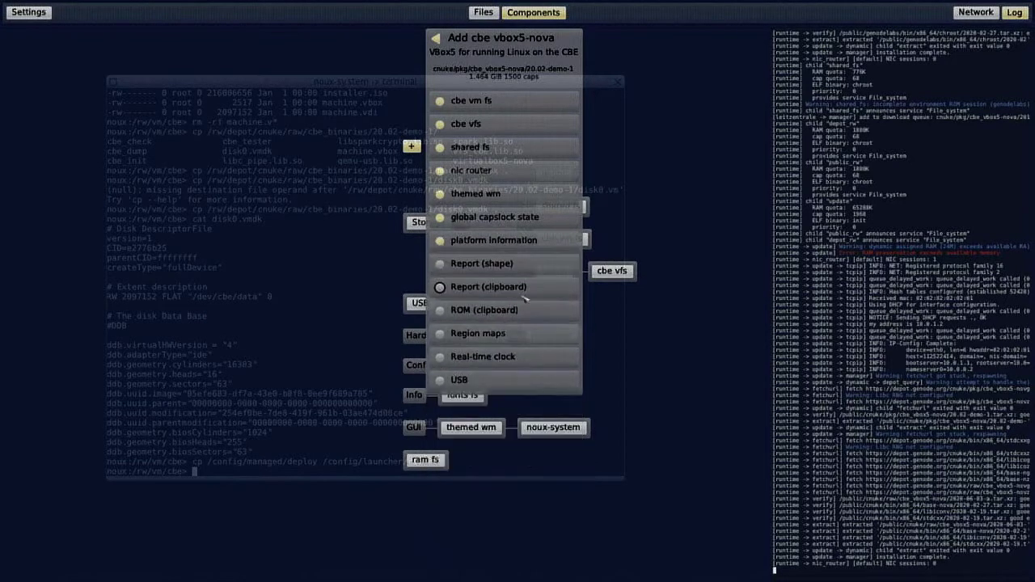
left_click(522, 264)
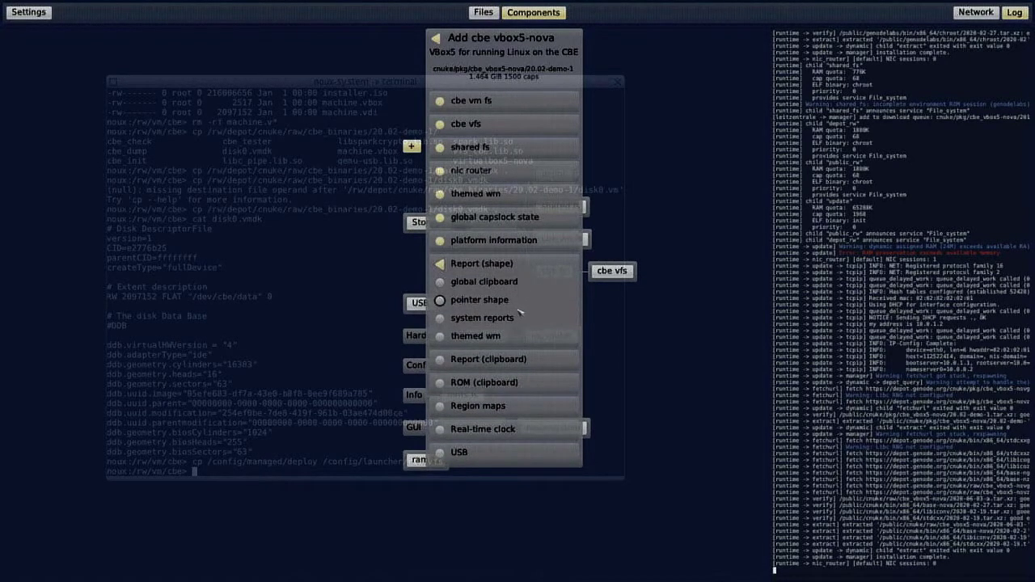
left_click(517, 335)
left_click(520, 287)
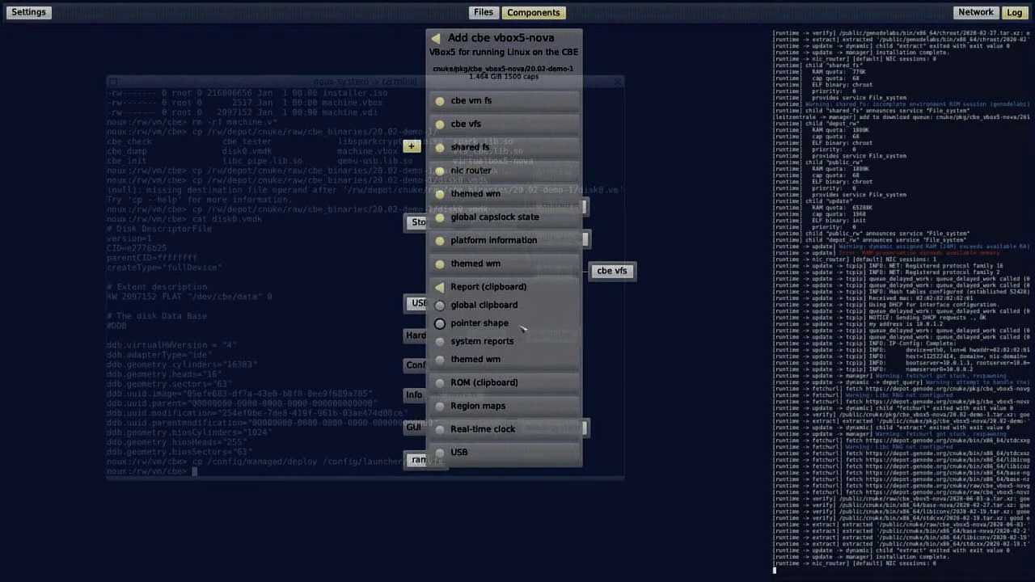
left_click(521, 359)
left_click(523, 316)
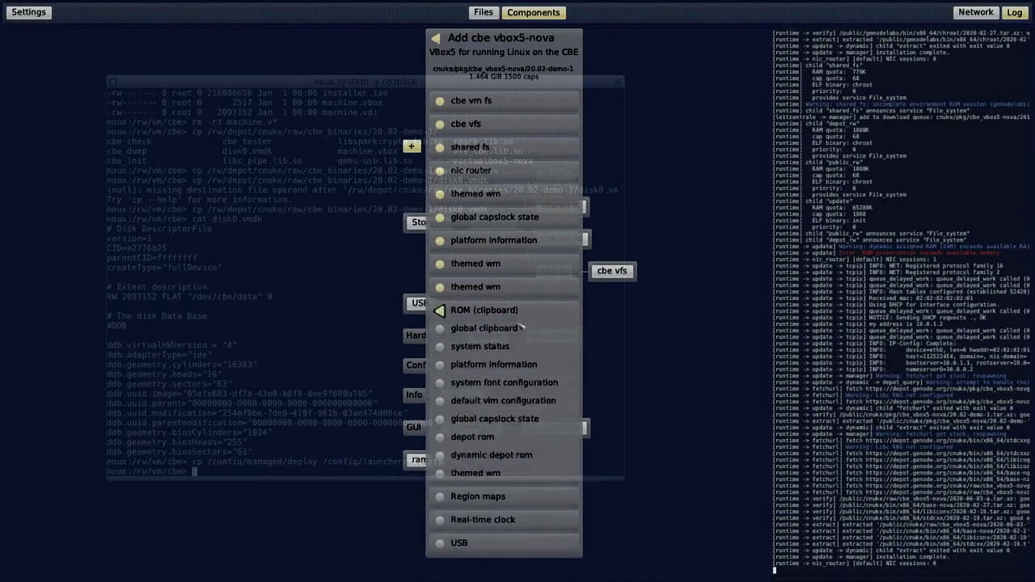
left_click(514, 474)
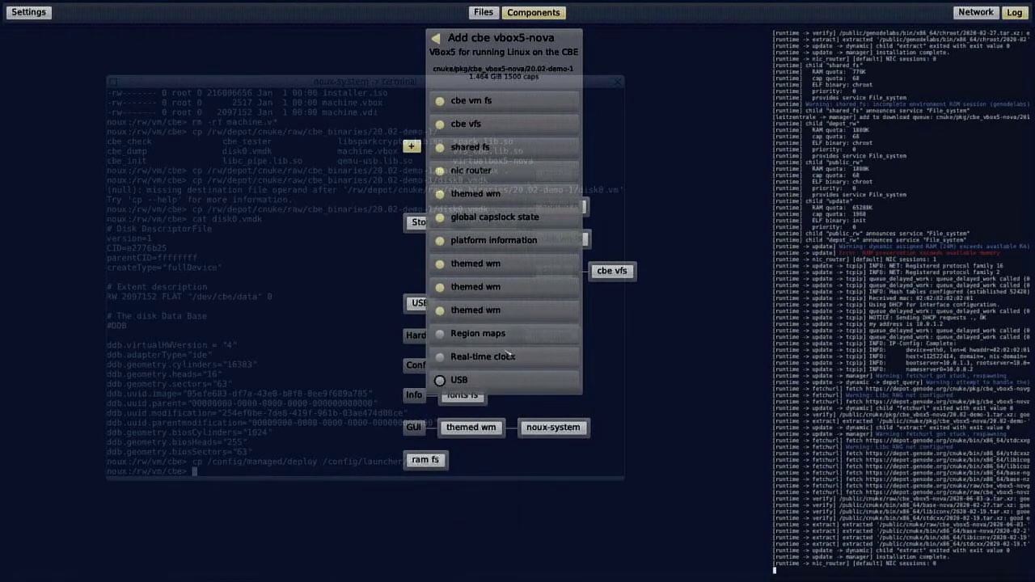
Use custom virtual memory objects, system clock and direct USB access, then add the cbe vbox5-nova component.
left_click(506, 333)
left_click(504, 353)
left_click(503, 357)
left_click(503, 377)
left_click(503, 381)
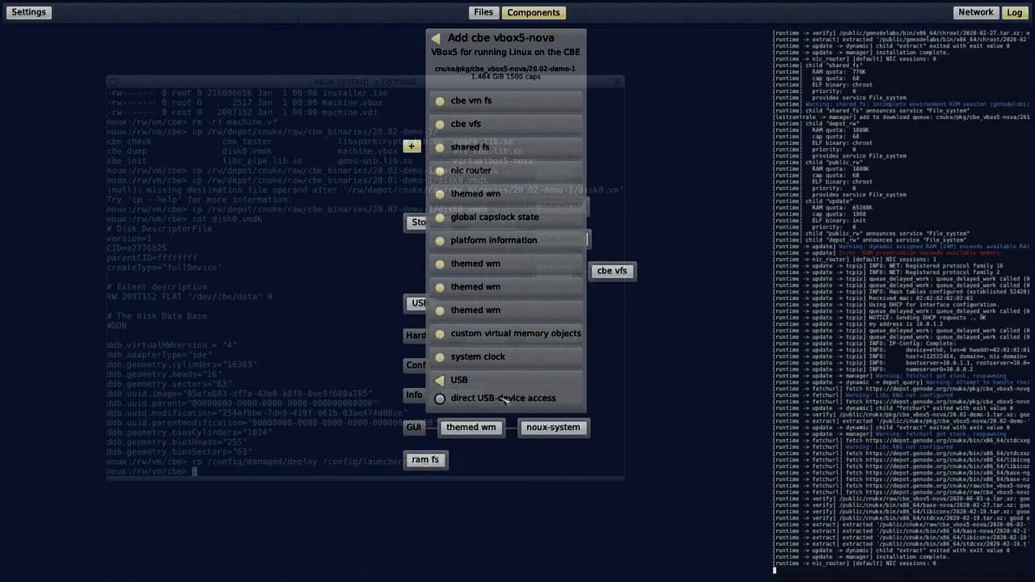
left_click(504, 397)
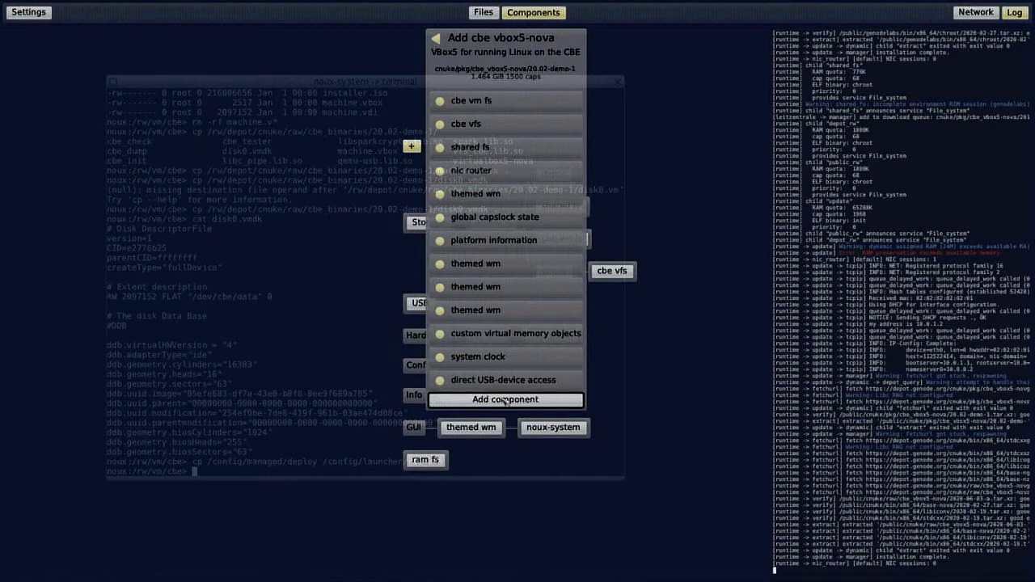
left_click(505, 399)
left_click(624, 236)
left_click(649, 219)
Hide Leitzentrale with F12 and boot 'Core Plus with default FLWM topside' from the boot menu.
key("F12")
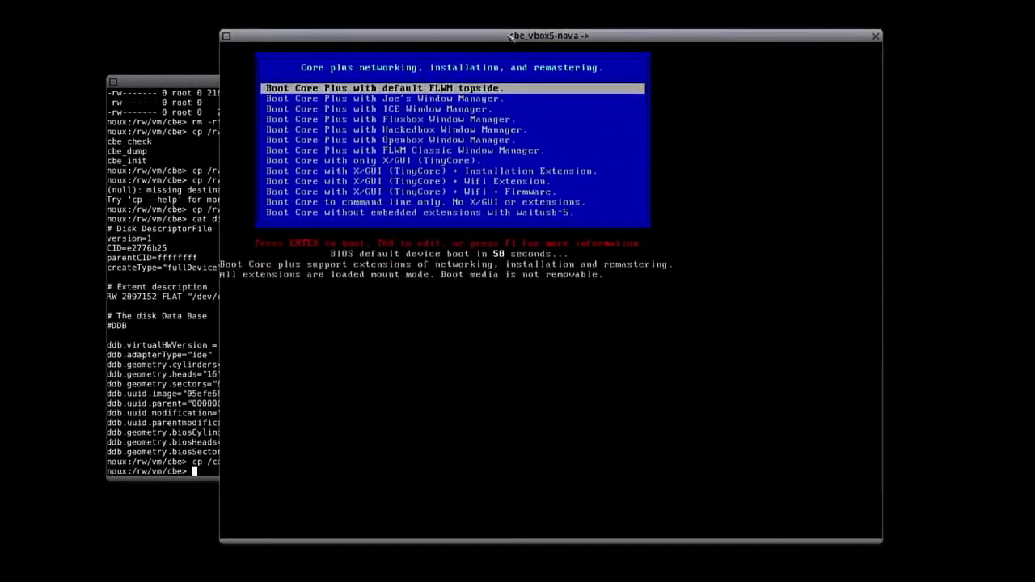
key("Down")
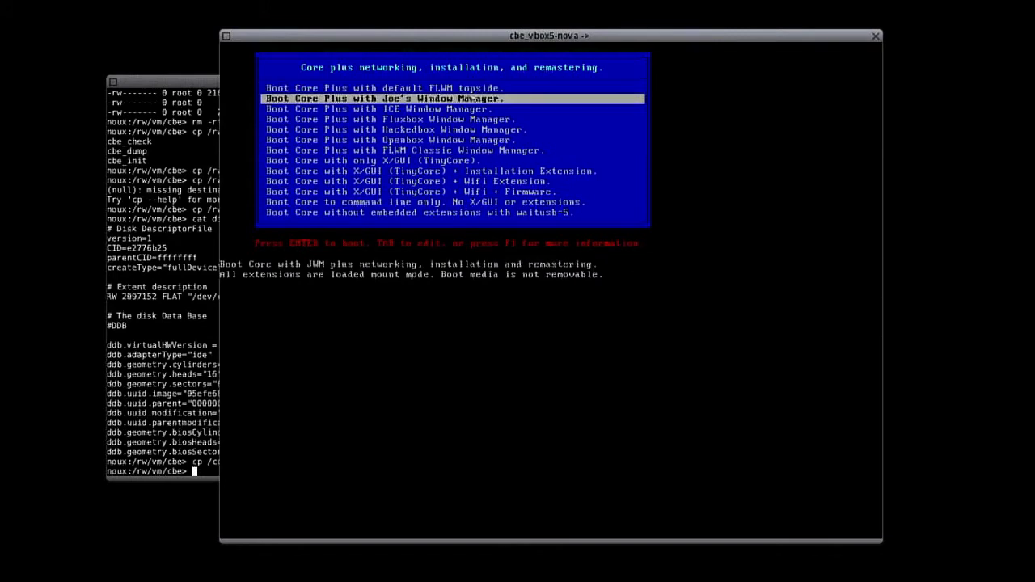
key("Up")
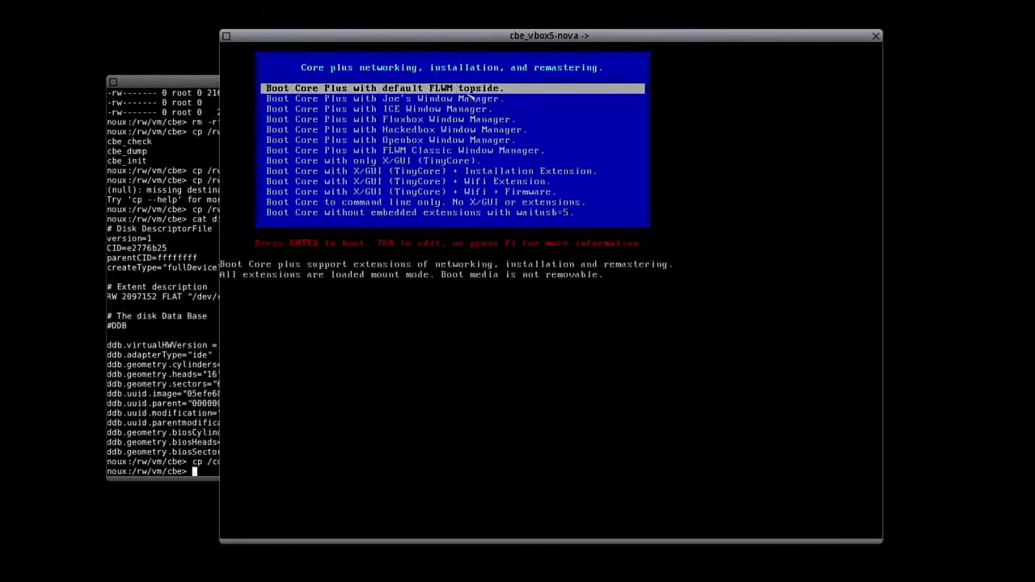
key("Return")
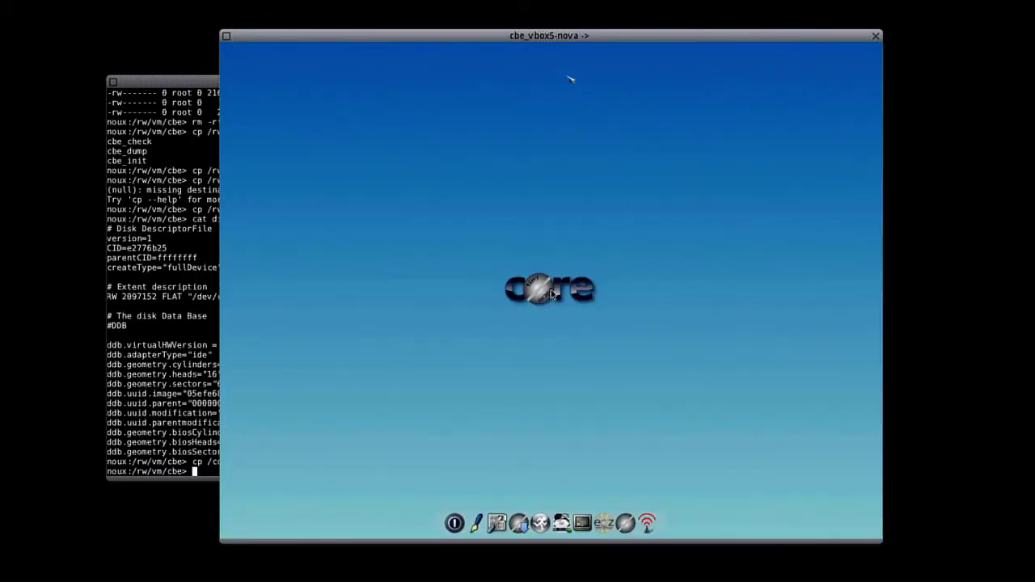
left_click(588, 510)
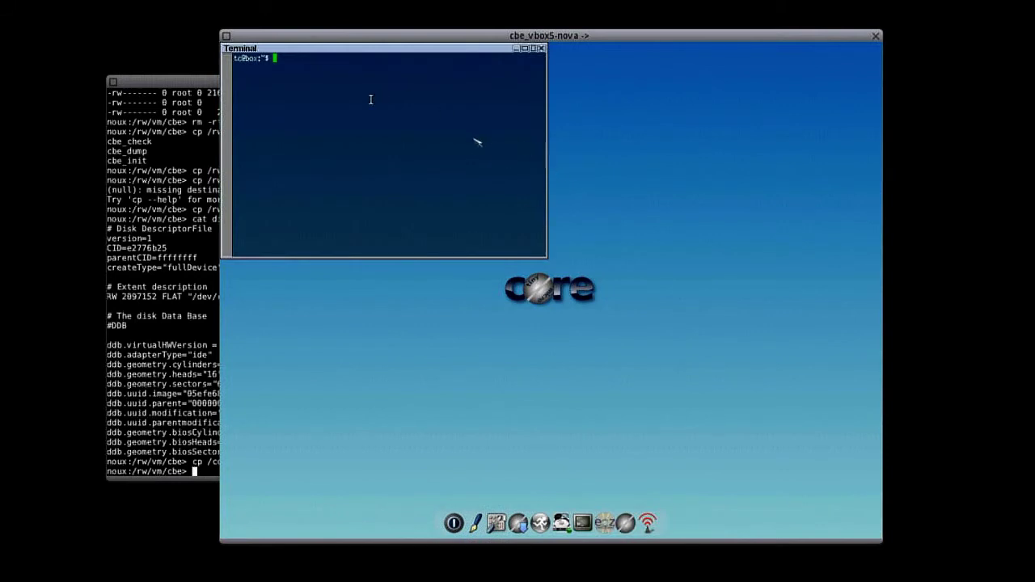
type("dmesg")
key("Return")
scroll(474, 143, "up", 10)
scroll(466, 166, "up", 5)
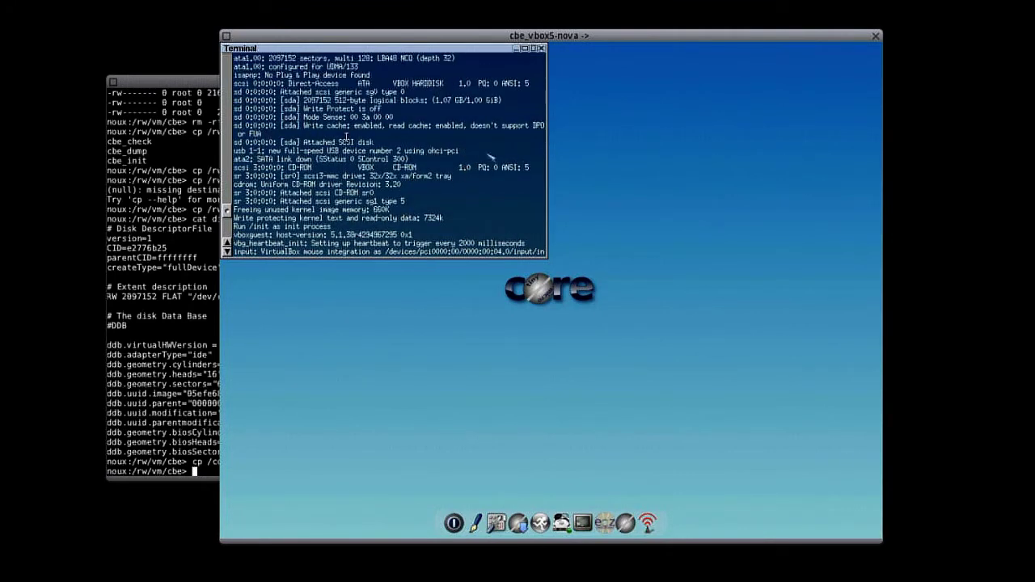
left_click_drag(372, 142, 399, 131)
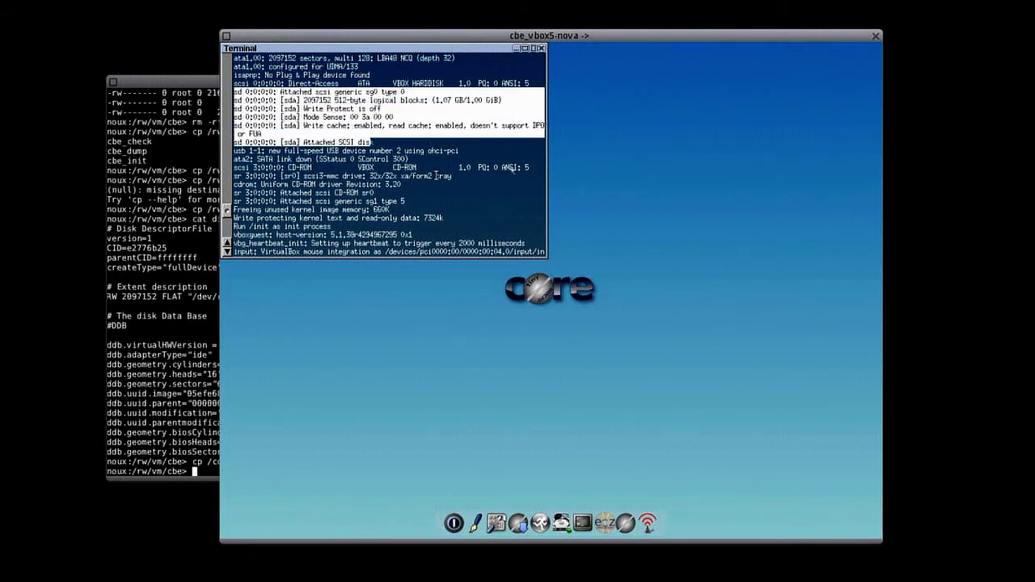
left_click(483, 99)
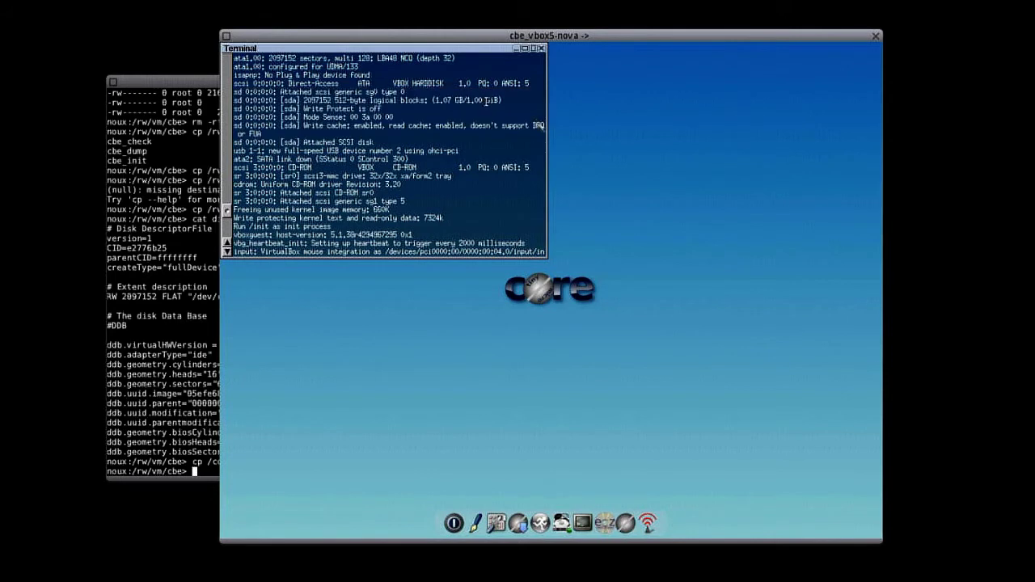
left_click(543, 49)
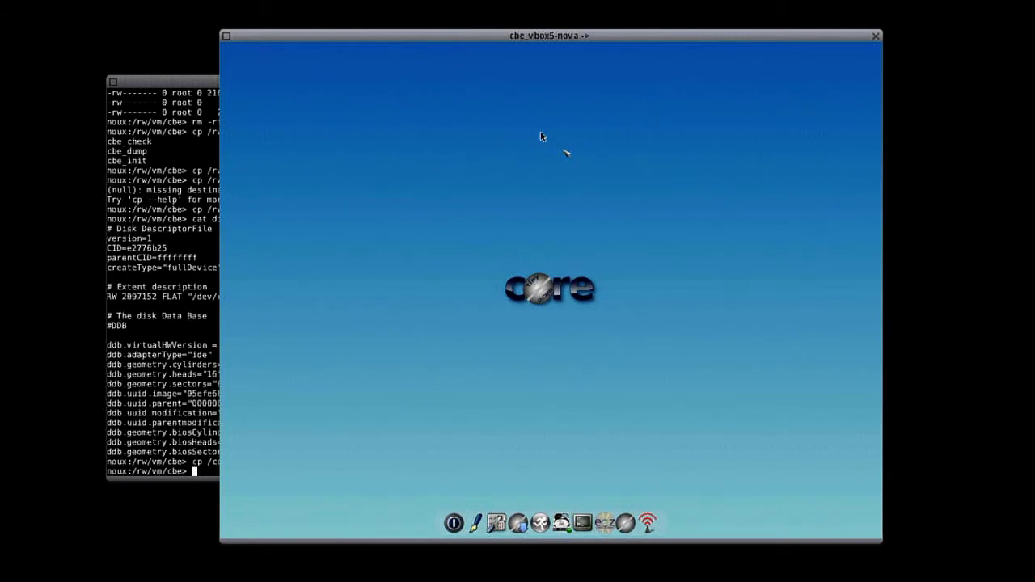
Run tc-install for a frugal whole-disk install onto sda with ext4 and default boot options.
left_click(630, 517)
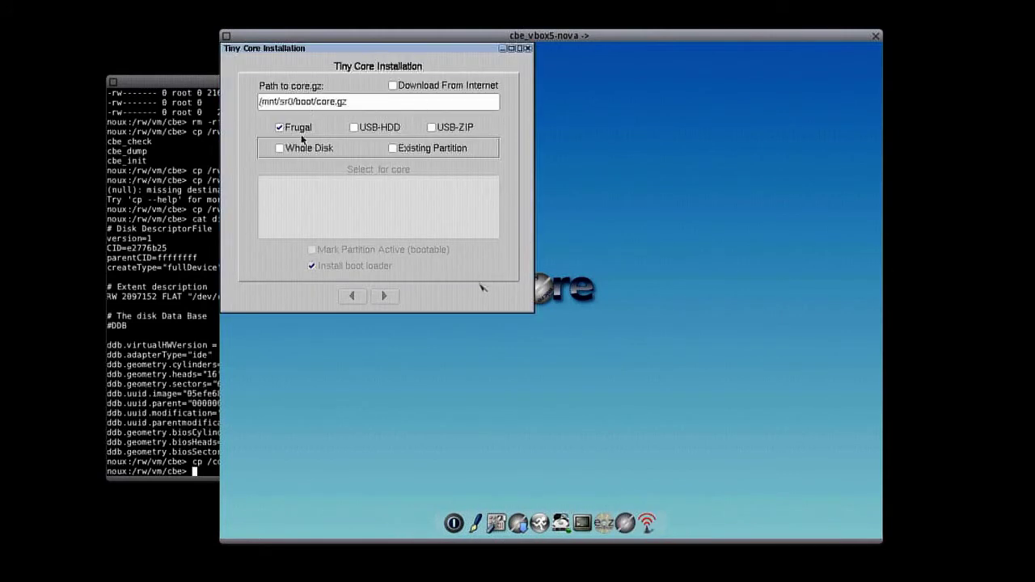
left_click(280, 149)
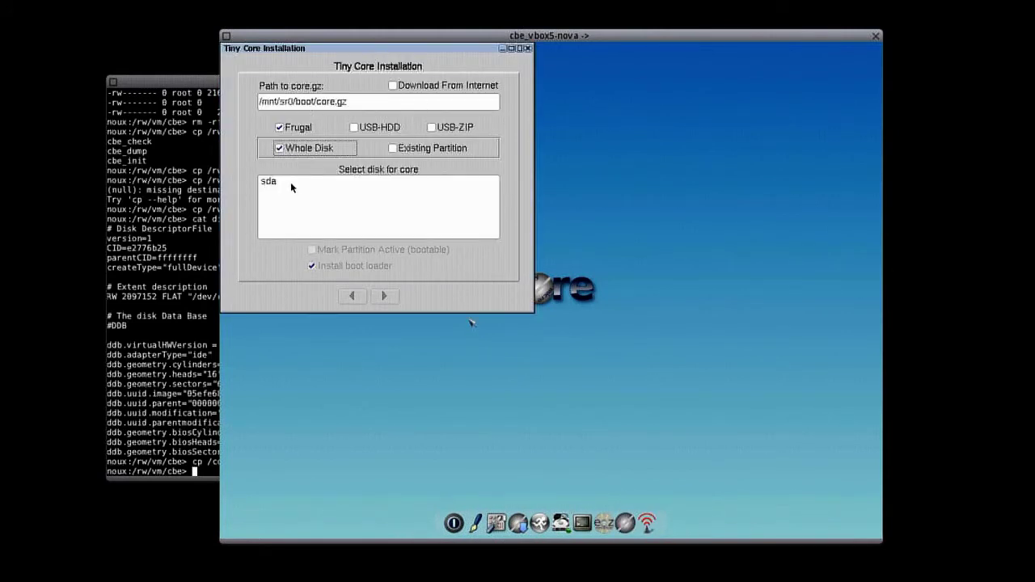
left_click(290, 182)
left_click(385, 297)
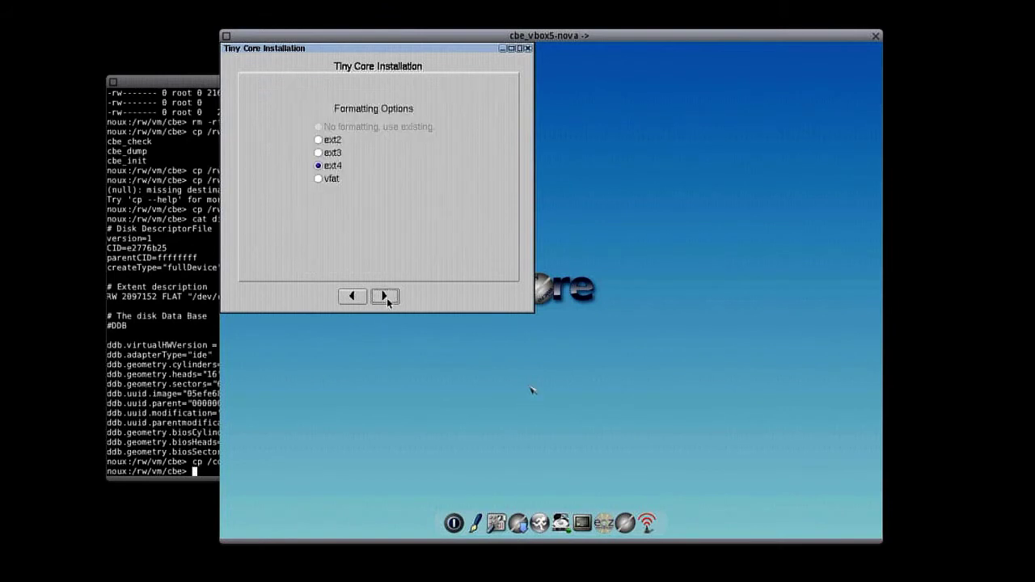
left_click(387, 297)
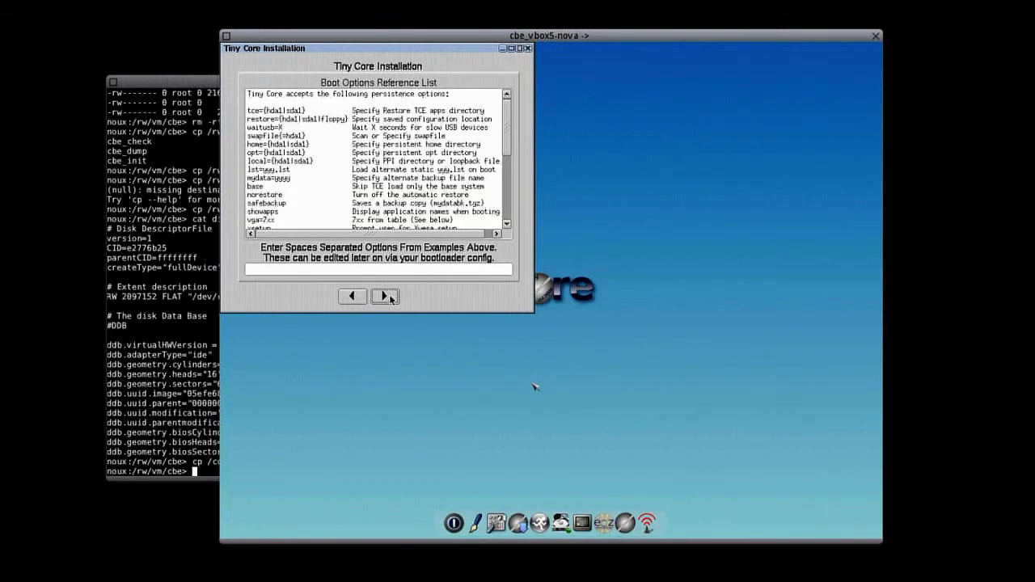
left_click(387, 297)
left_click(386, 296)
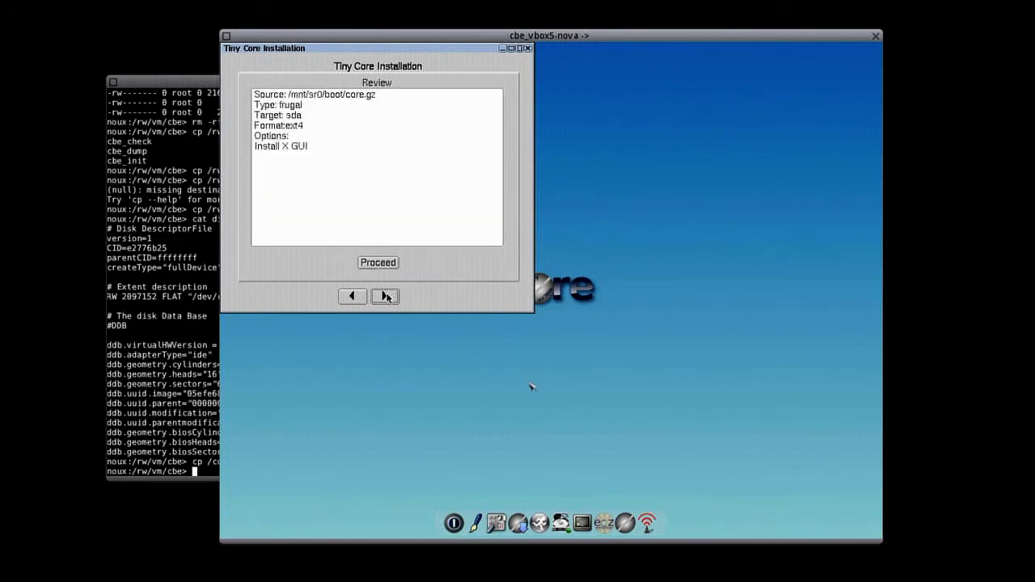
left_click(378, 263)
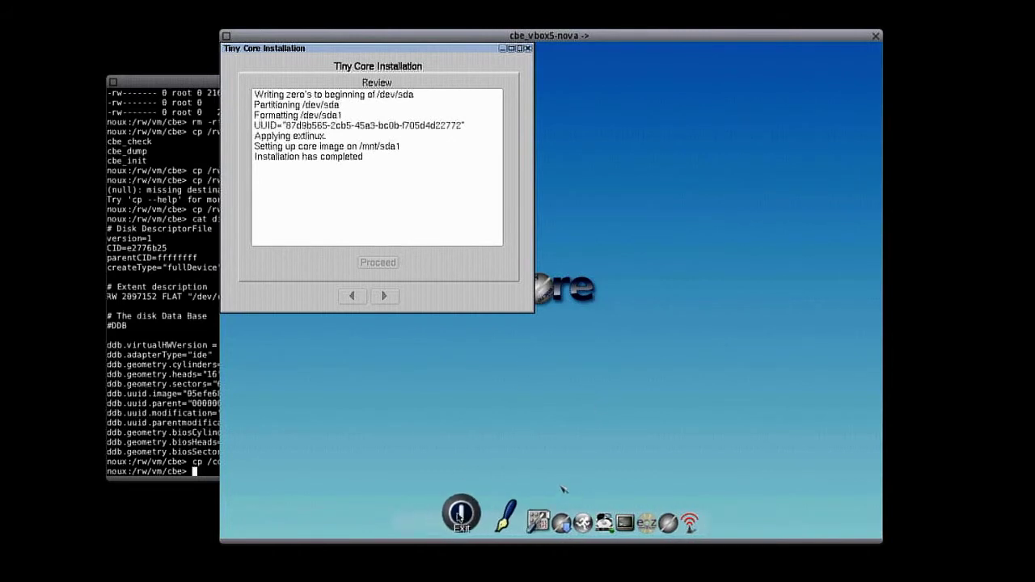
Close the finished installer and shut down Tiny Core from the Exit dialog.
left_click(528, 51)
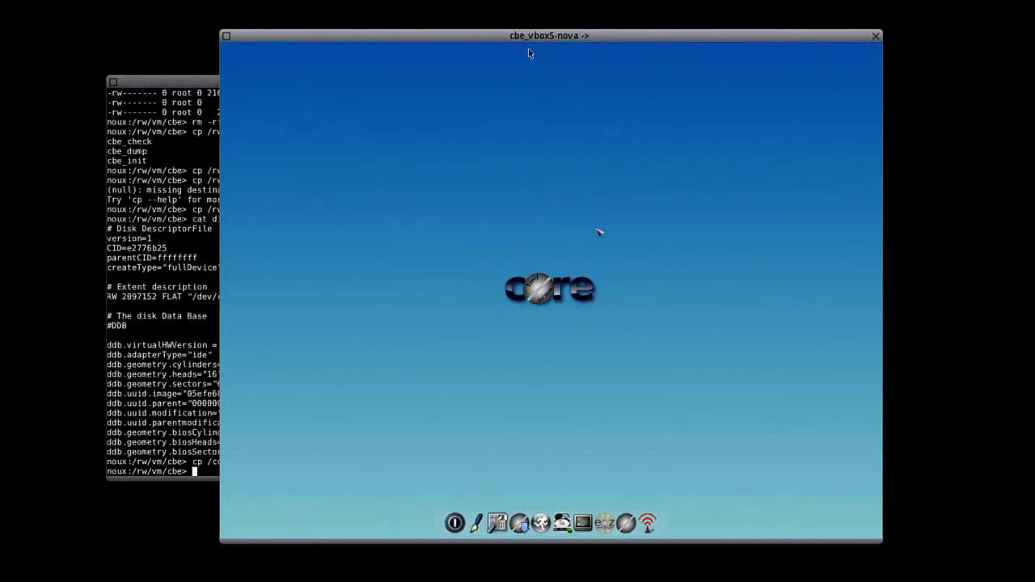
left_click(454, 523)
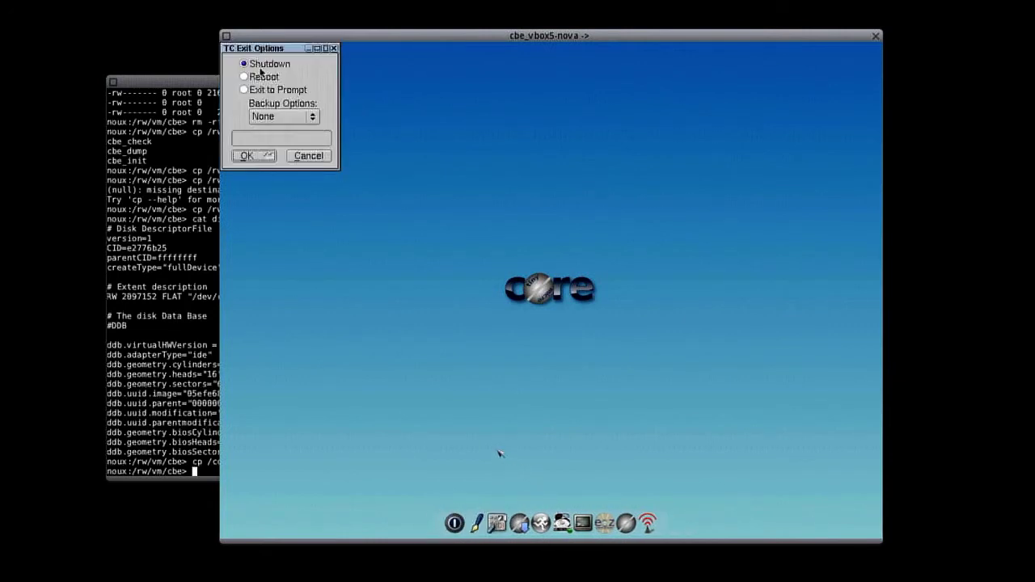
left_click(258, 154)
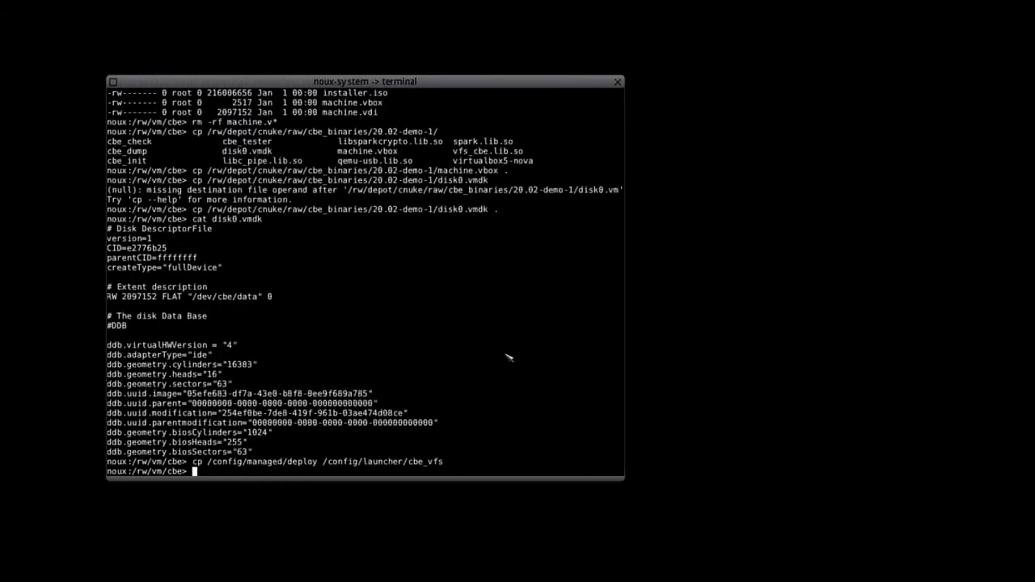
Bring back the management view with F12 and remove the cbe vbox5-nova component.
key("F12")
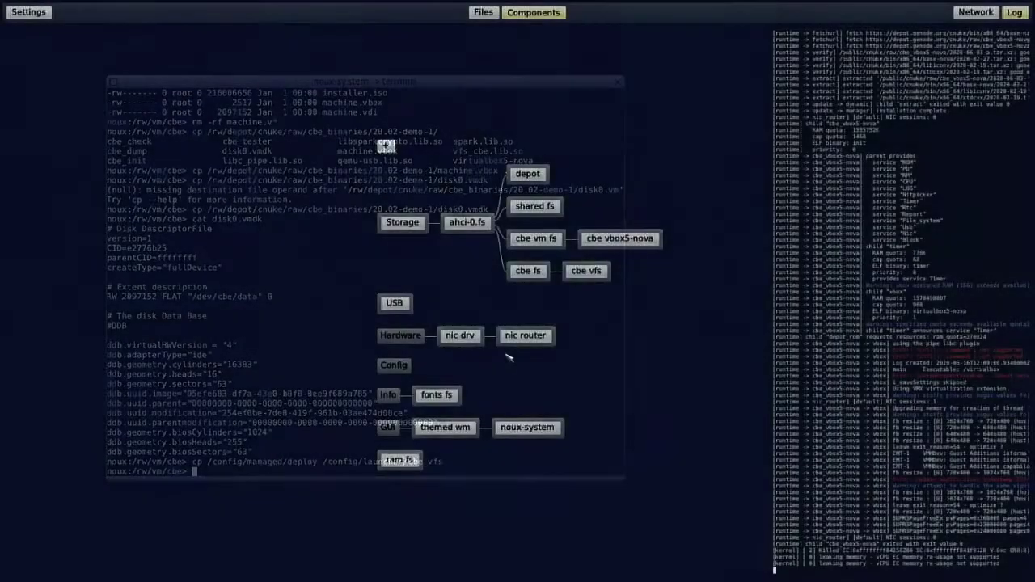
left_click(622, 239)
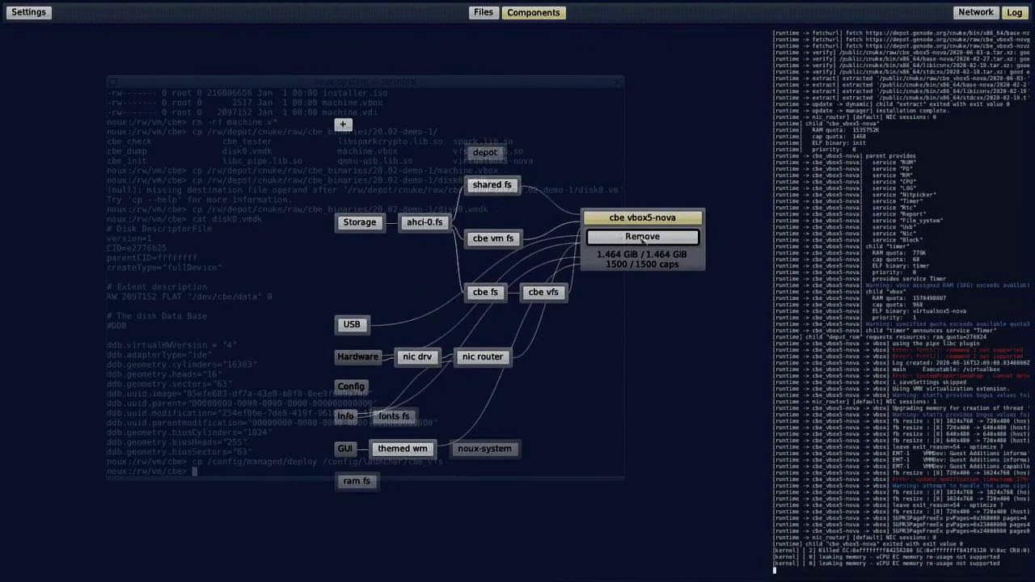
left_click(642, 237)
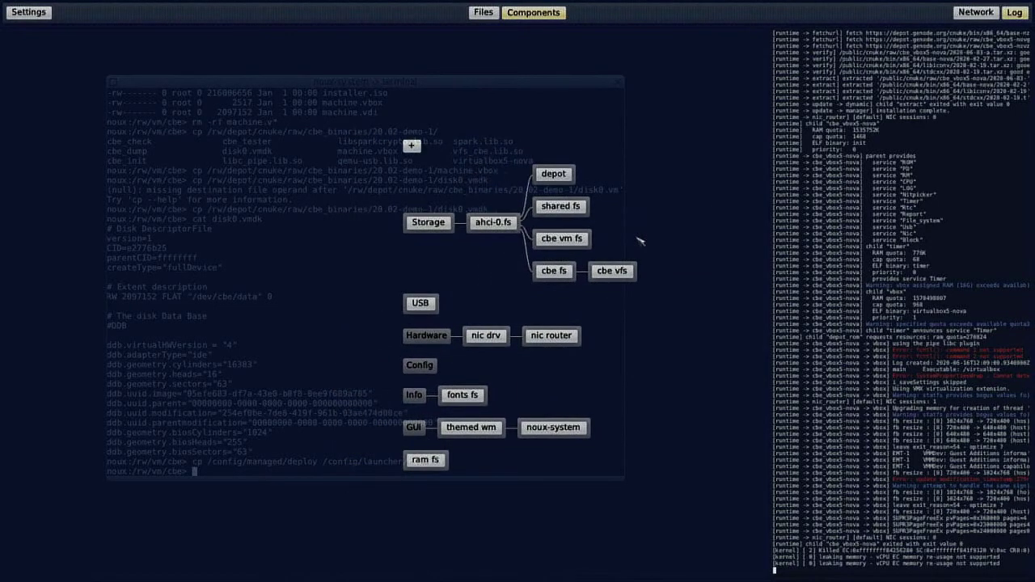
Edit default fs rw/vm/cbe/machine.vbox to delete the IDE StorageController block, then save.
left_click(484, 13)
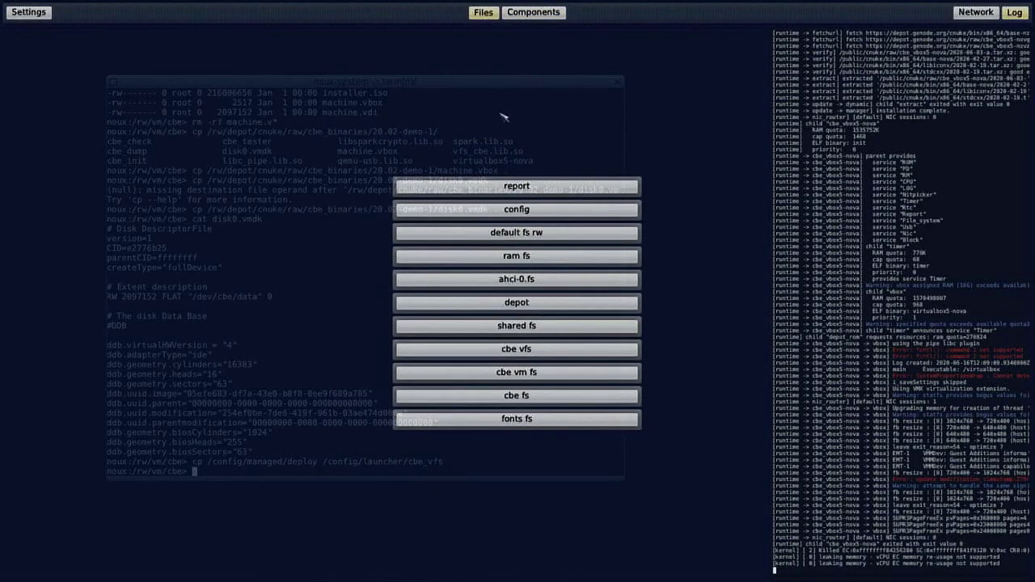
left_click(516, 232)
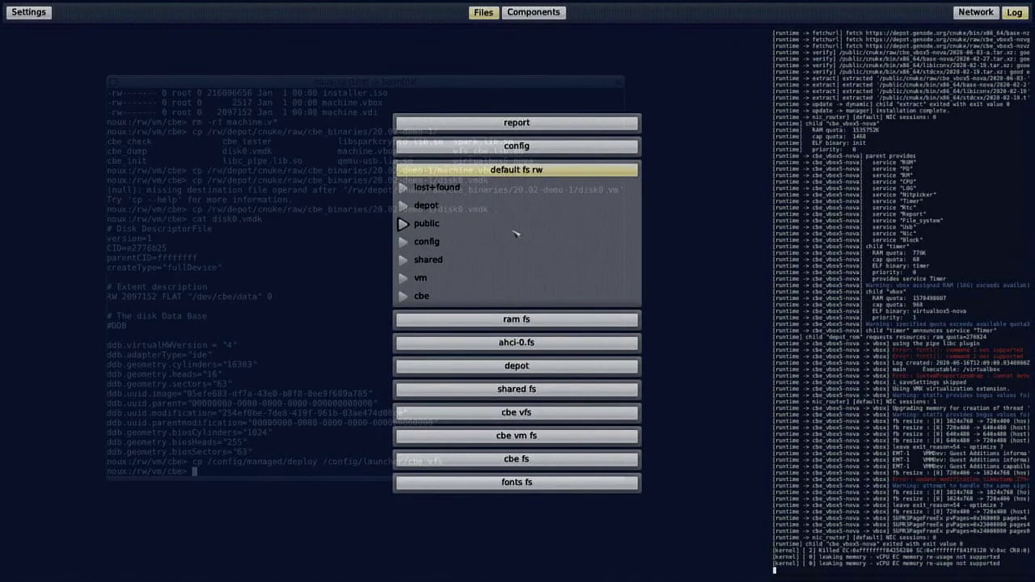
left_click(422, 277)
left_click(422, 260)
mouse_move(456, 264)
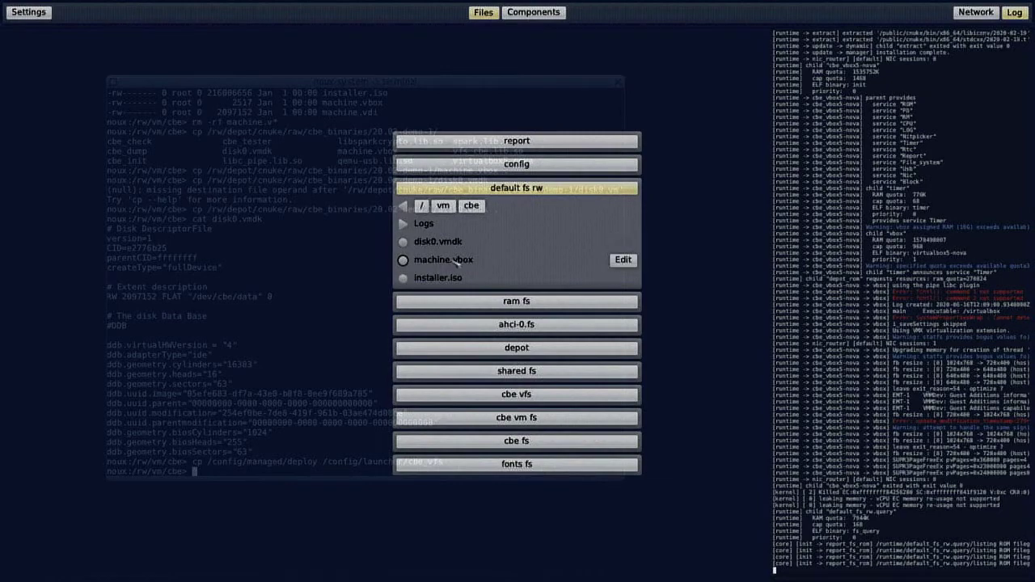
left_click(623, 260)
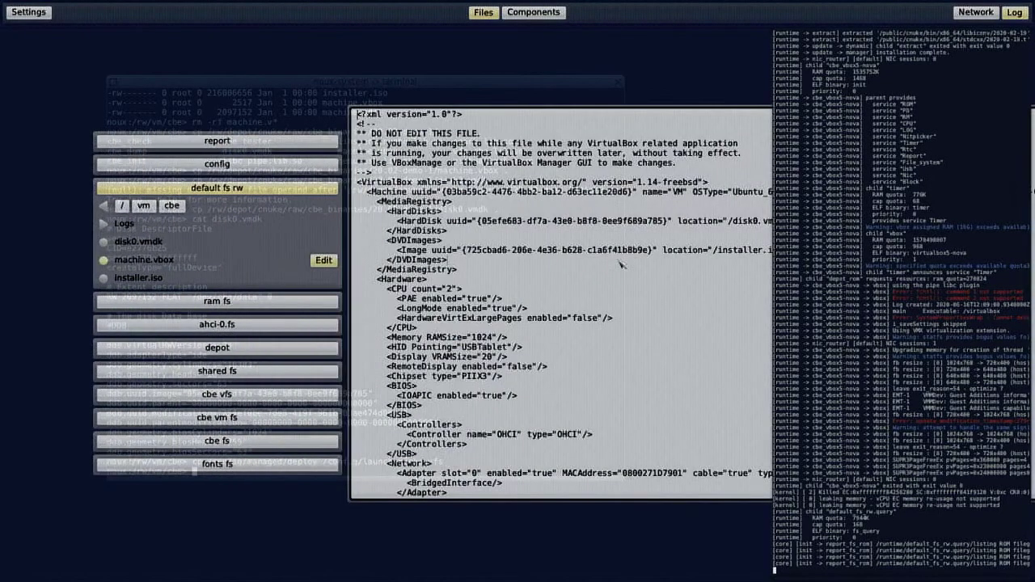
scroll(507, 272, "down", 7)
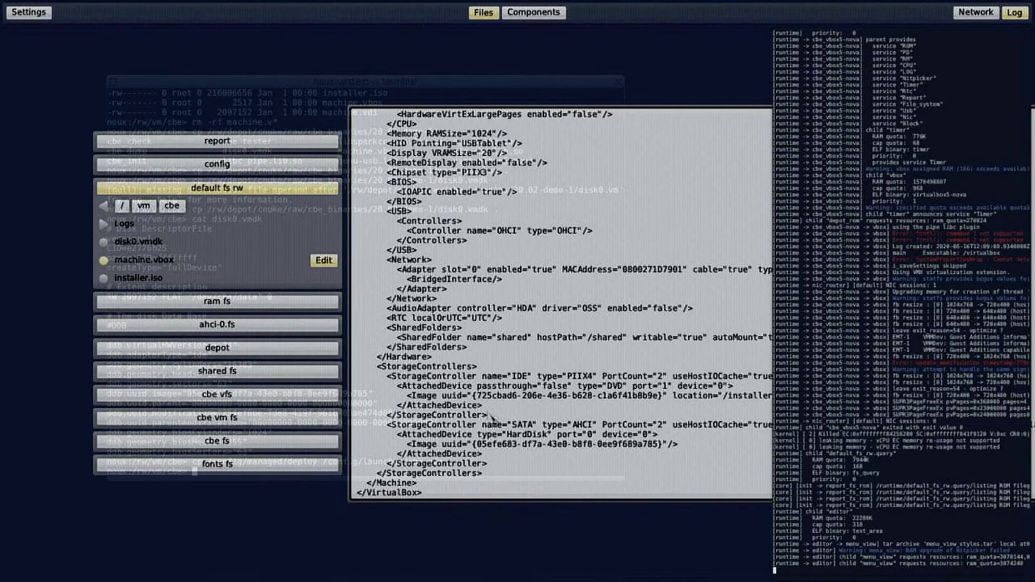
left_click_drag(490, 415, 360, 382)
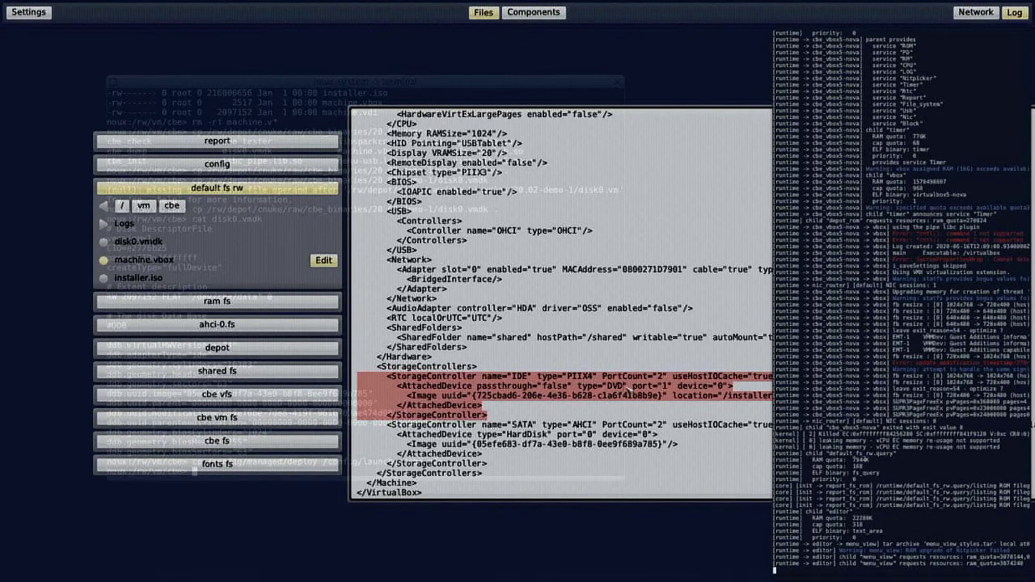
key("Delete")
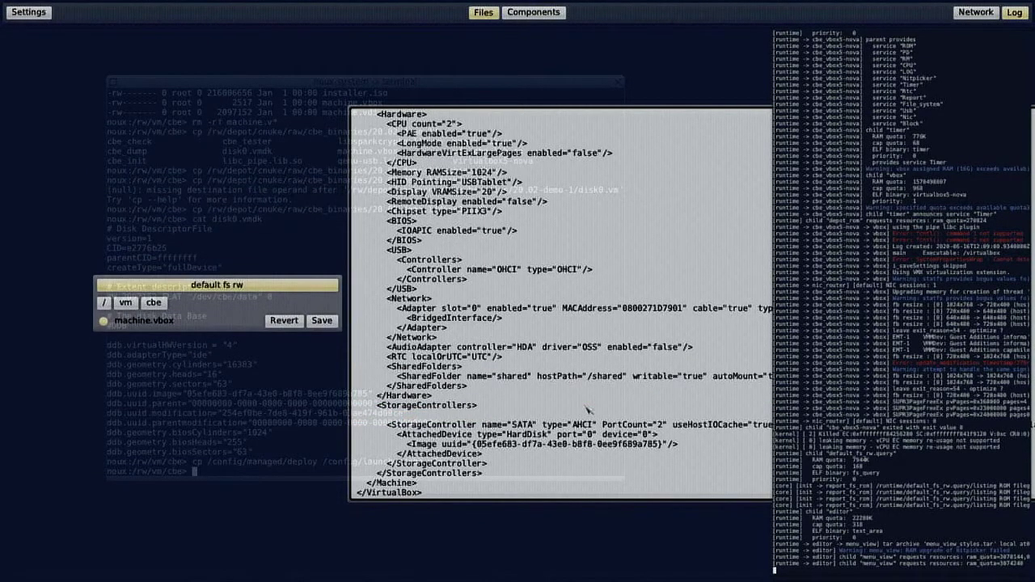
key("BackSpace")
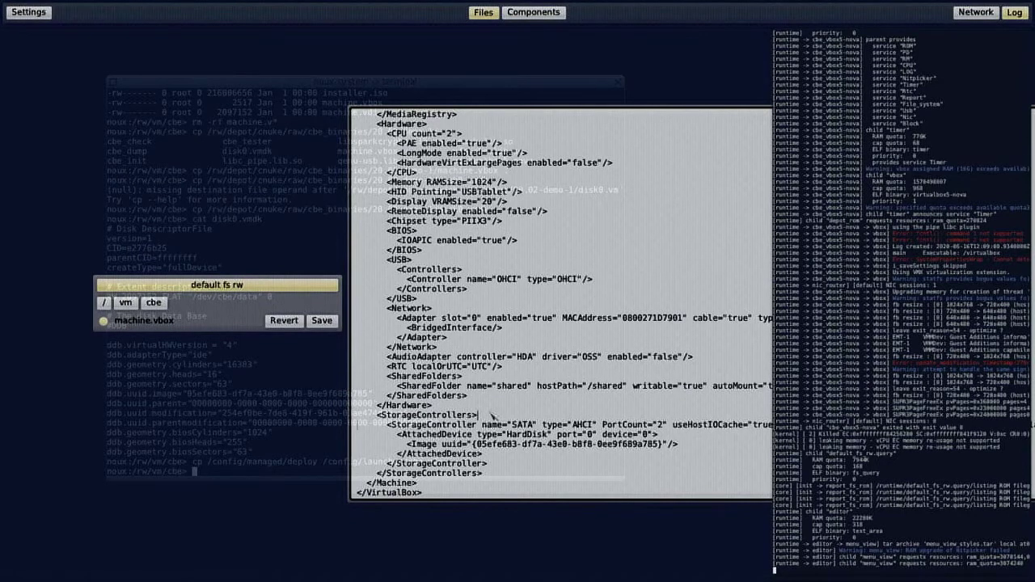
left_click(331, 322)
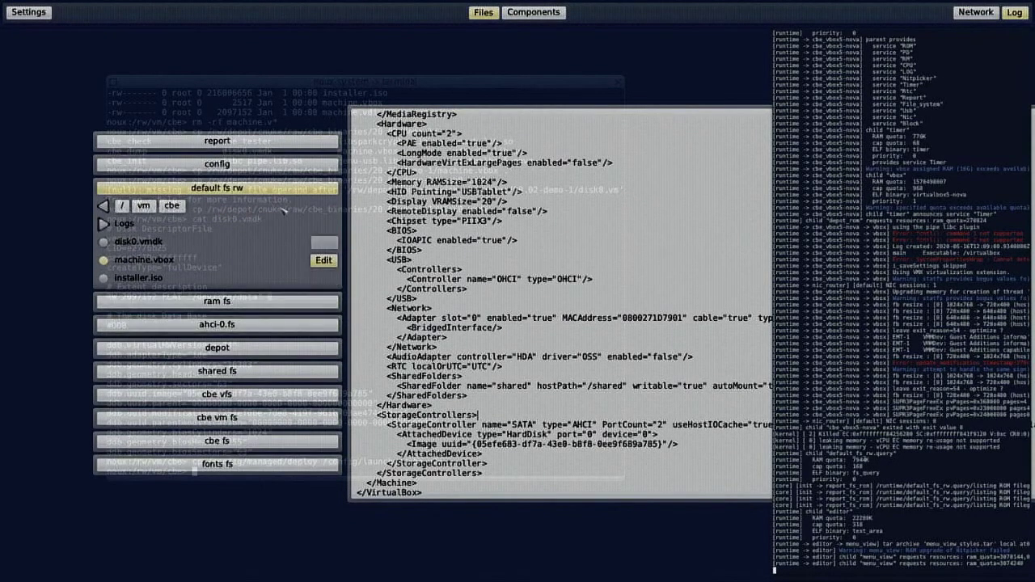
Close the file browser and choose cbe vbox5-nova from the cnuke depot's CBE packages.
left_click(296, 189)
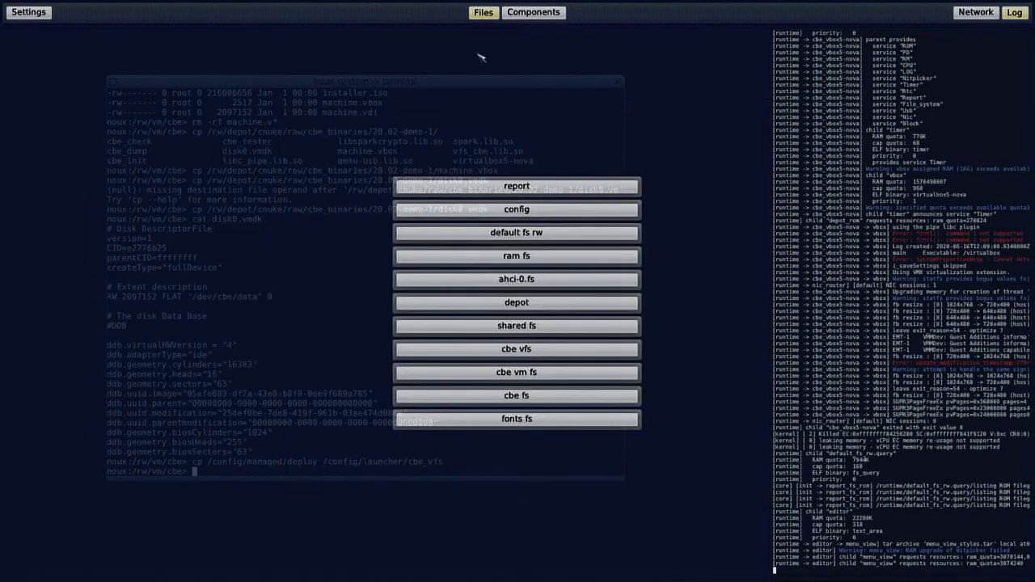
left_click(530, 15)
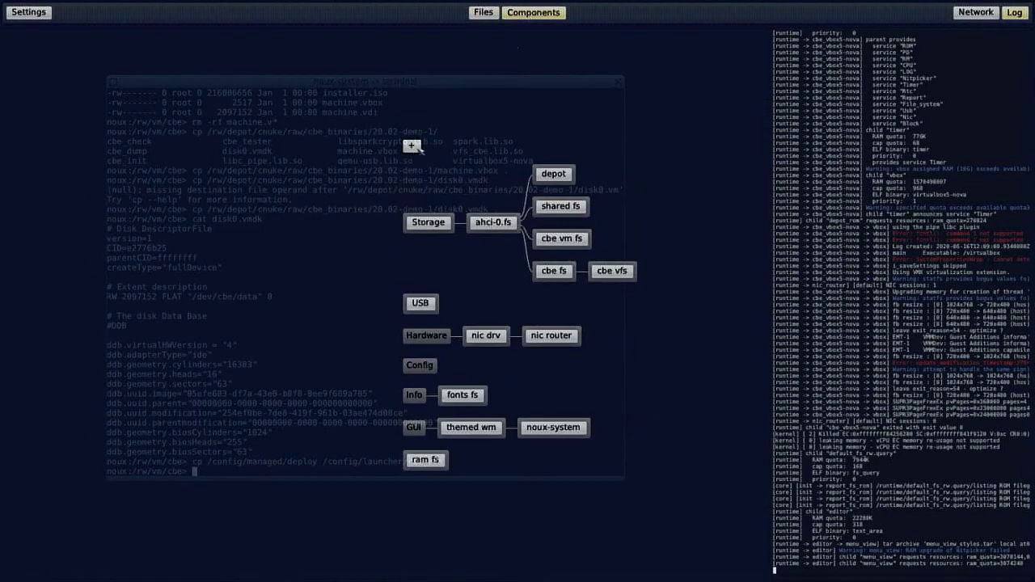
left_click(411, 146)
left_click(459, 176)
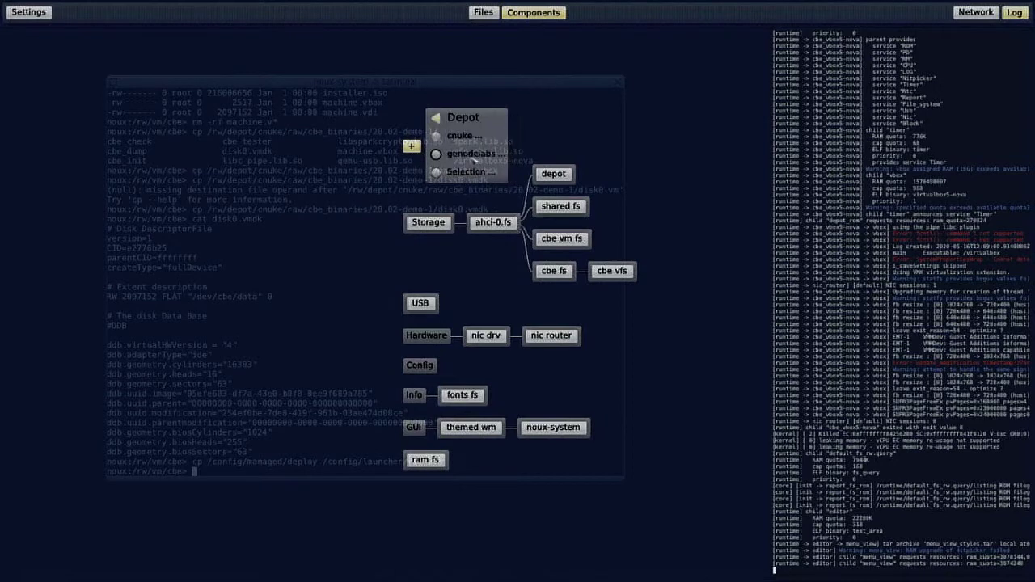
left_click(467, 136)
left_click(476, 154)
left_click(515, 172)
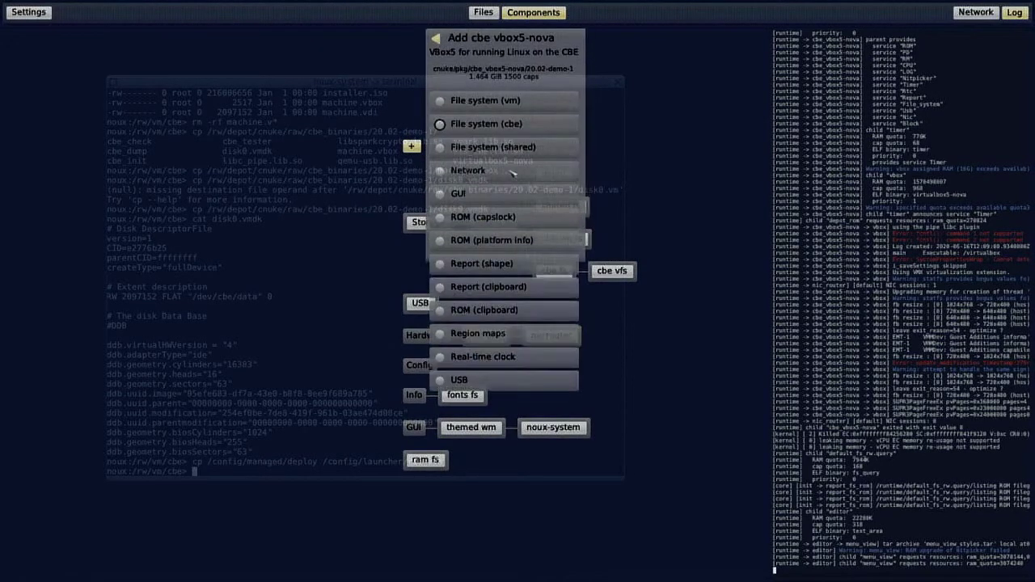
Route File systems vm, cbe and shared to cbe vm fs, cbe vfs and shared fs, plus network to nic router and GUI to themed wm.
left_click(505, 103)
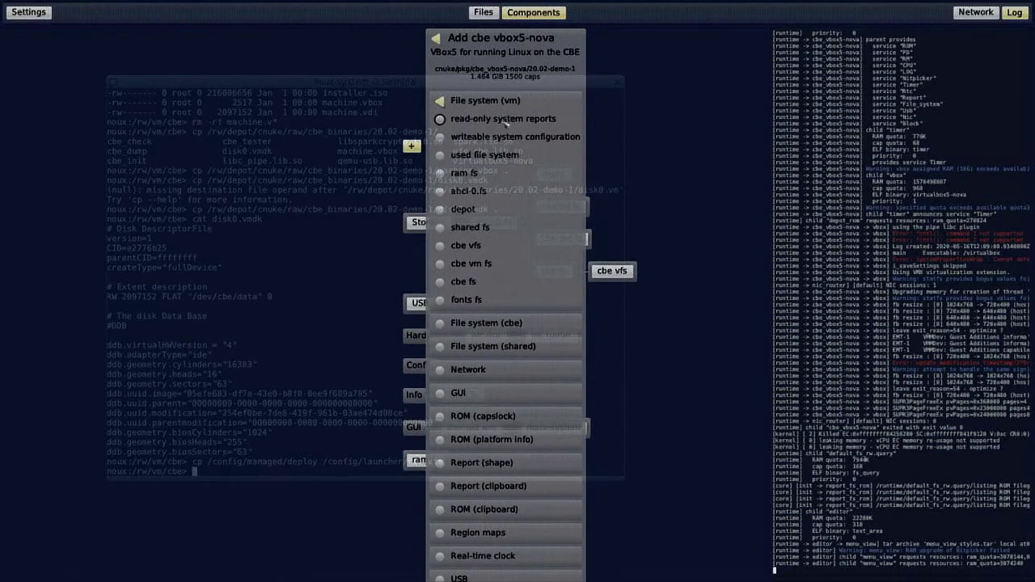
left_click(482, 264)
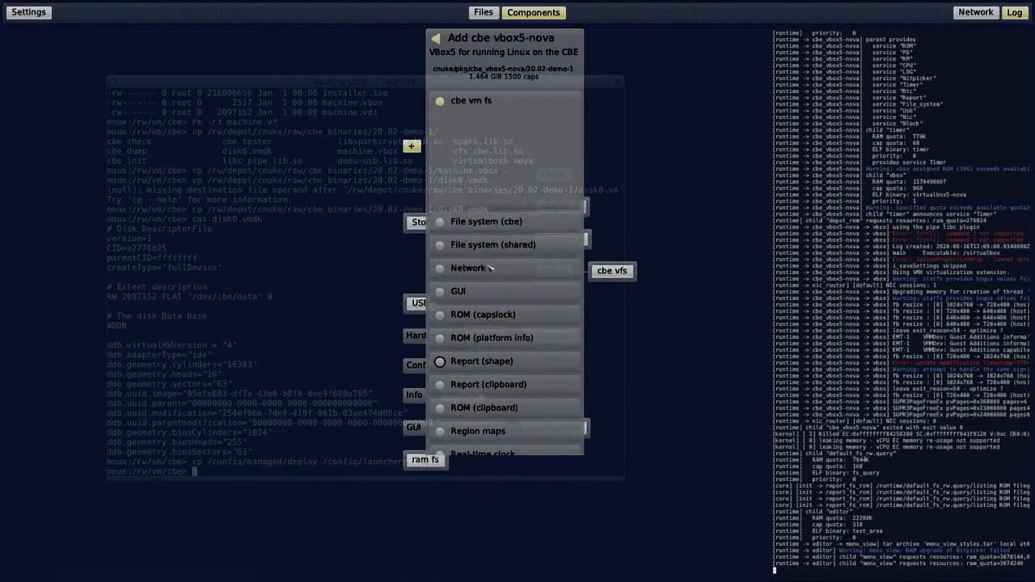
left_click(489, 125)
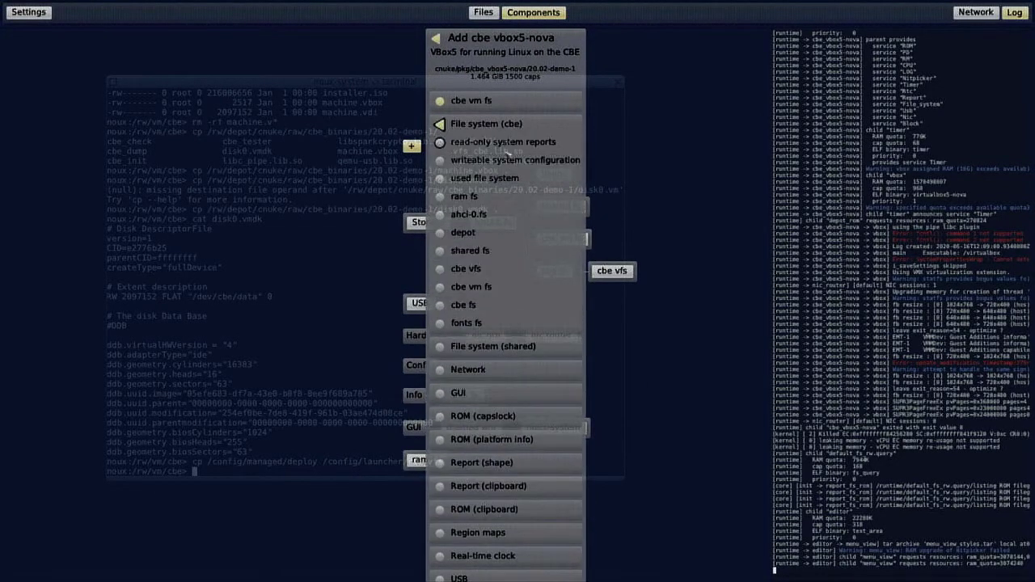
left_click(498, 272)
left_click(520, 151)
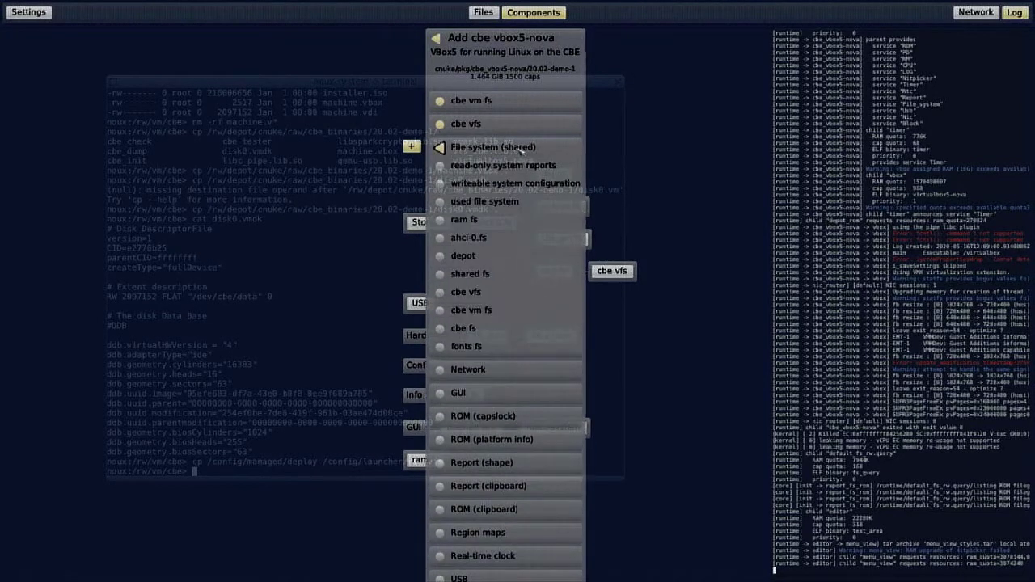
left_click(503, 276)
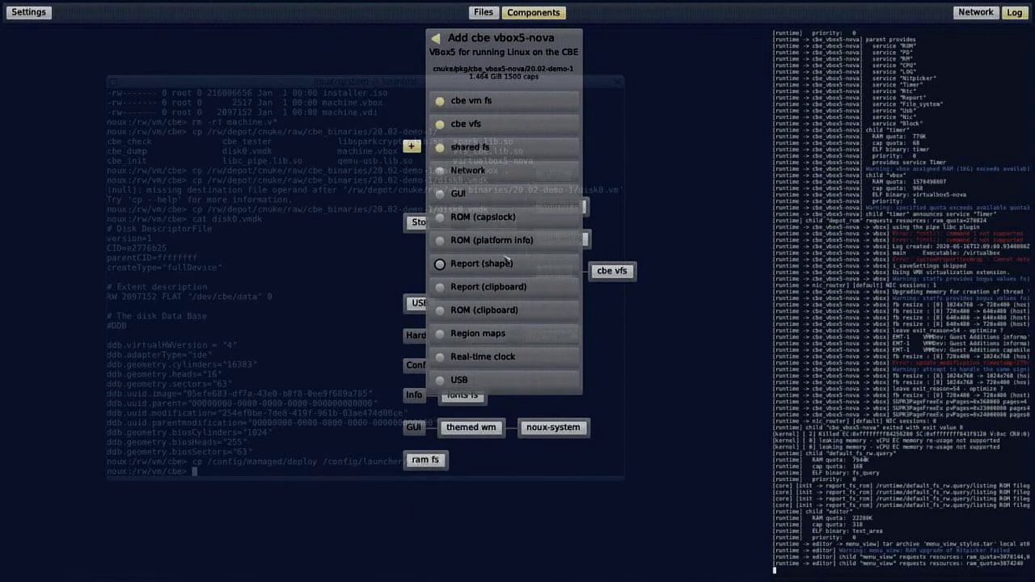
left_click(508, 171)
left_click(498, 205)
left_click(499, 193)
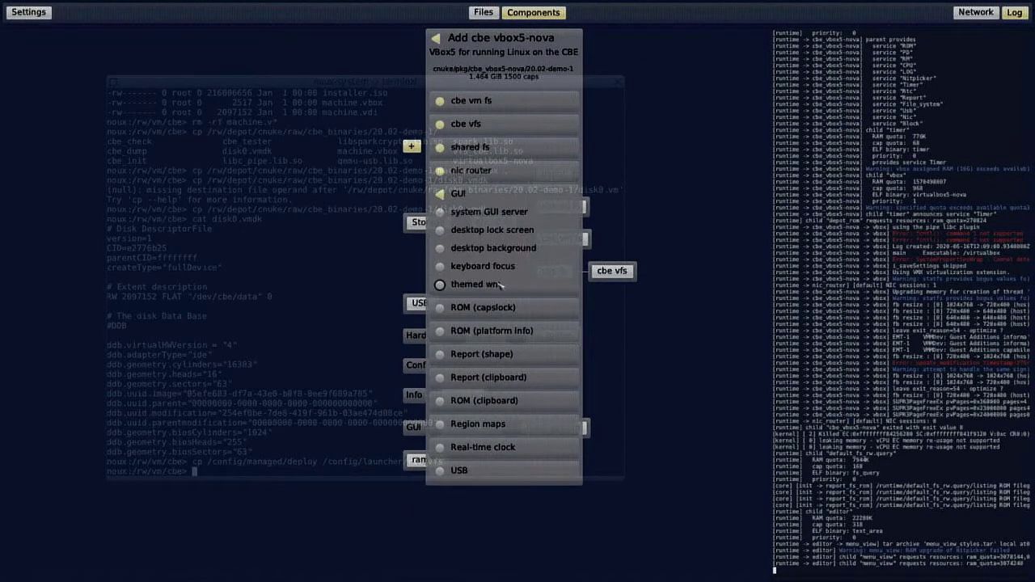
left_click(483, 284)
Use global capslock state and platform information ROMs, with shape and clipboard reports and clipboard ROM via themed wm.
left_click(518, 217)
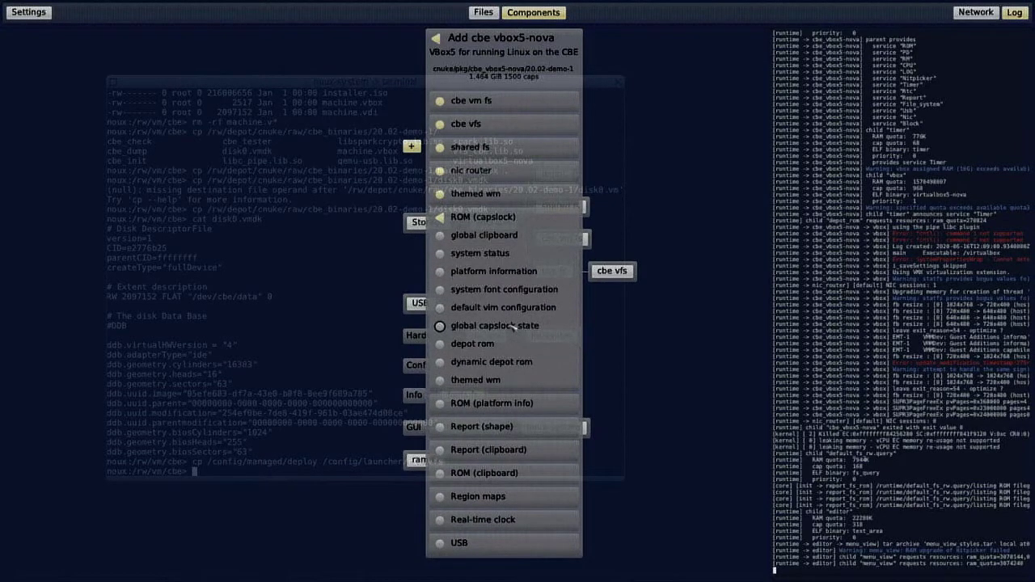
left_click(495, 325)
left_click(518, 243)
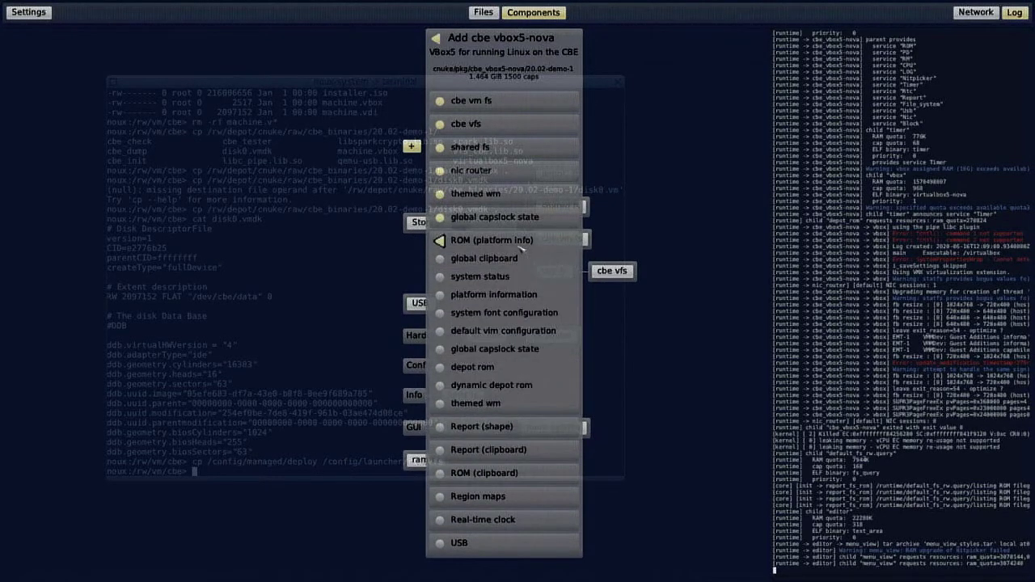
left_click(520, 293)
left_click(525, 264)
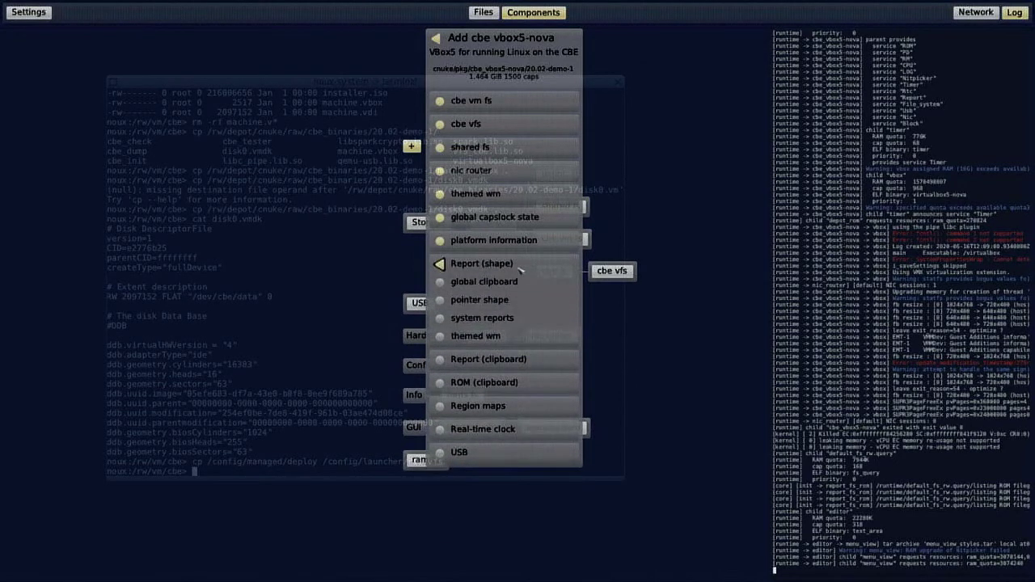
left_click(510, 336)
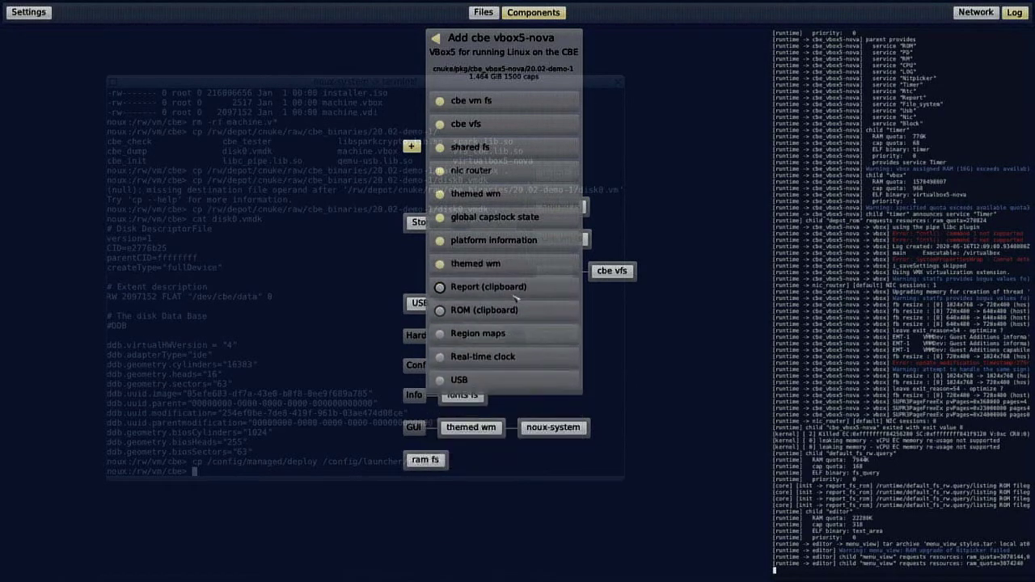
left_click(516, 291)
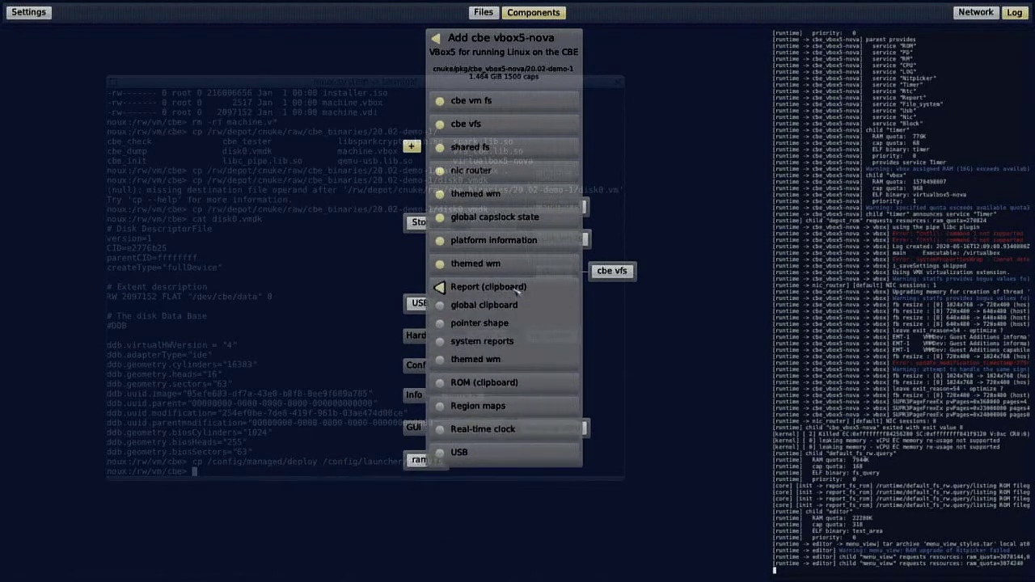
left_click(506, 359)
left_click(507, 313)
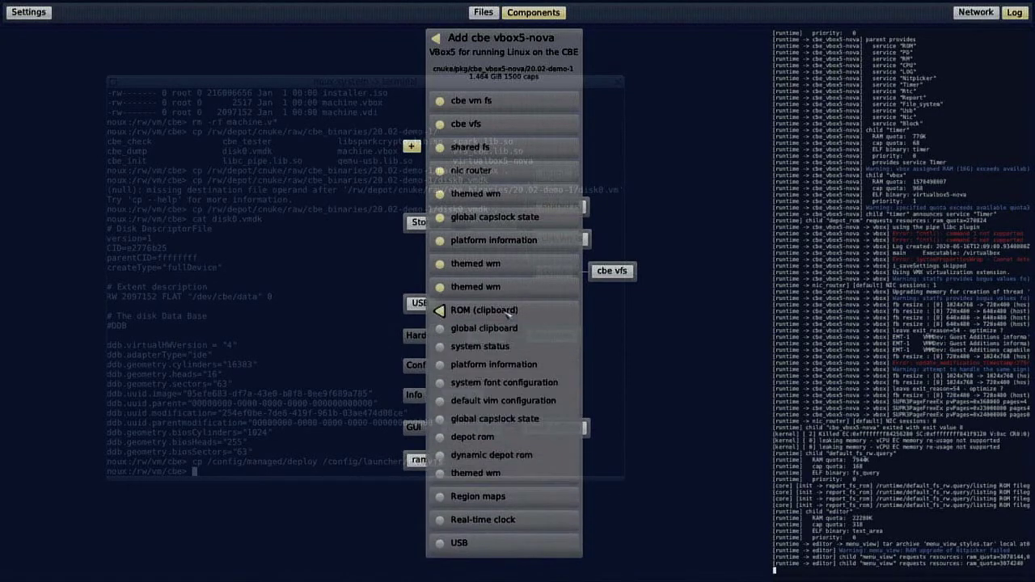
left_click(503, 474)
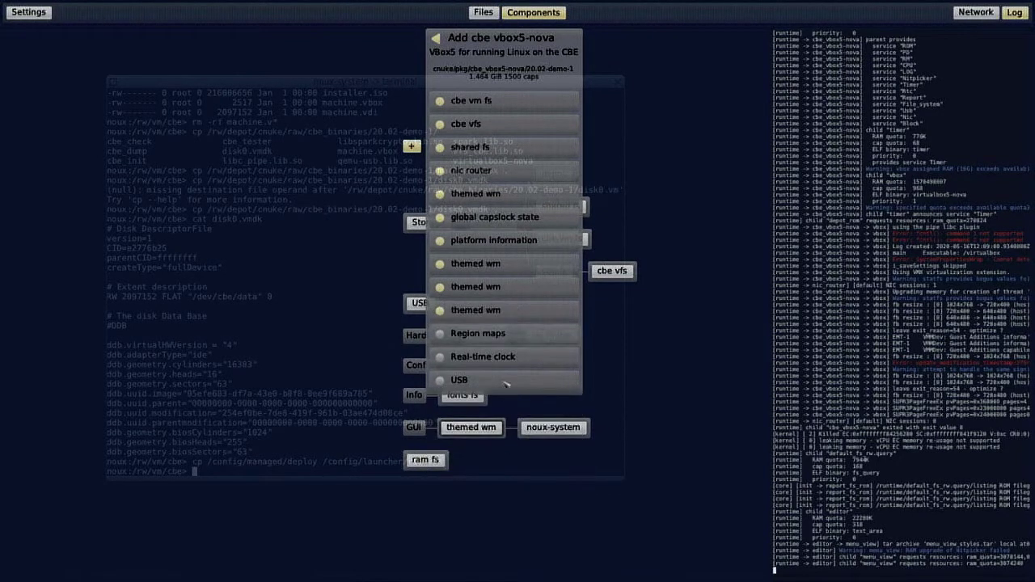
Use custom virtual memory objects, system clock and direct USB access, then add the component.
left_click(508, 334)
left_click(511, 356)
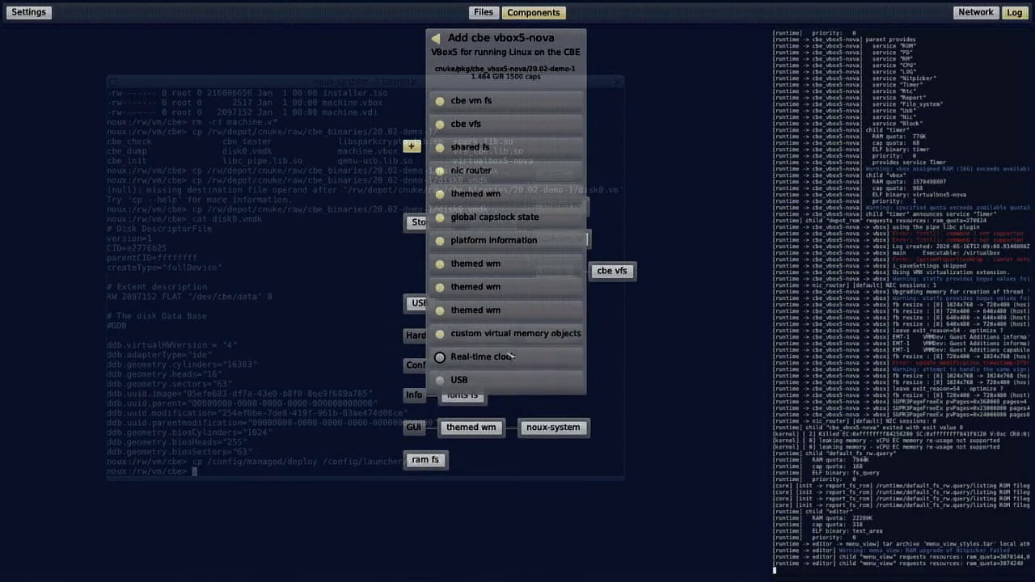
left_click(511, 356)
left_click(501, 378)
left_click(500, 385)
left_click(502, 398)
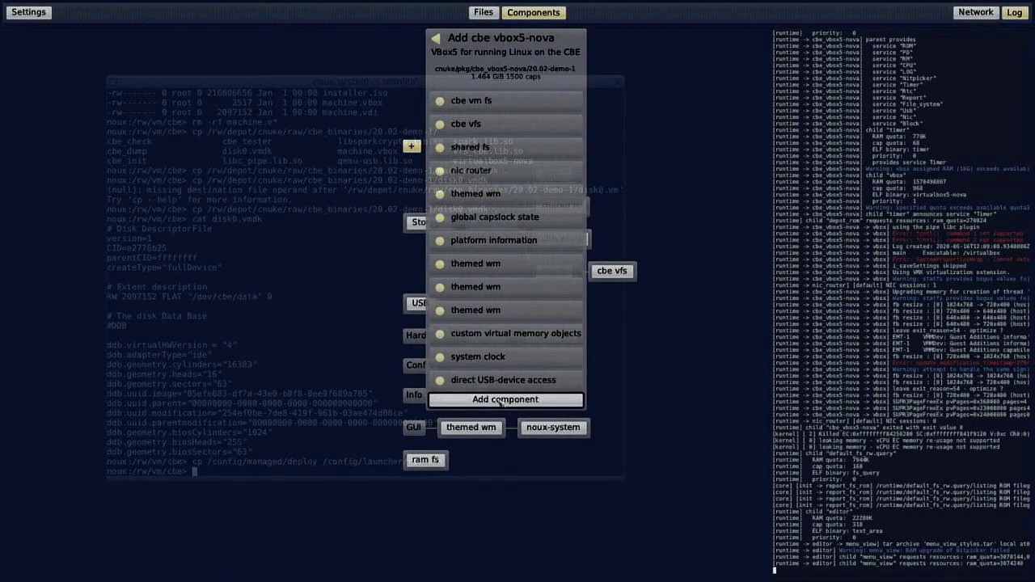
left_click(502, 399)
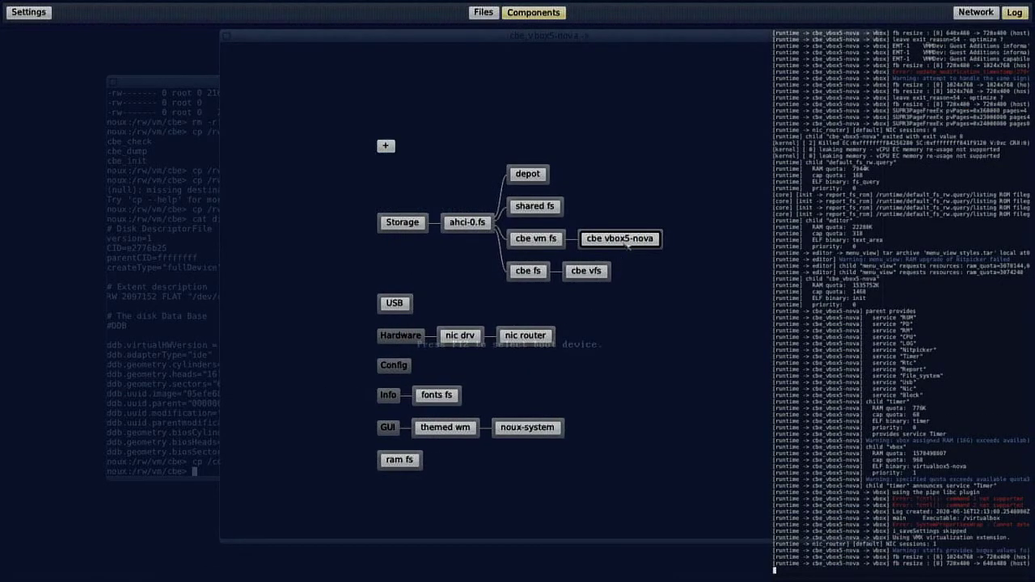
Hide the system overlay with F12 and let the VM boot Tiny Core to its desktop.
key("F12")
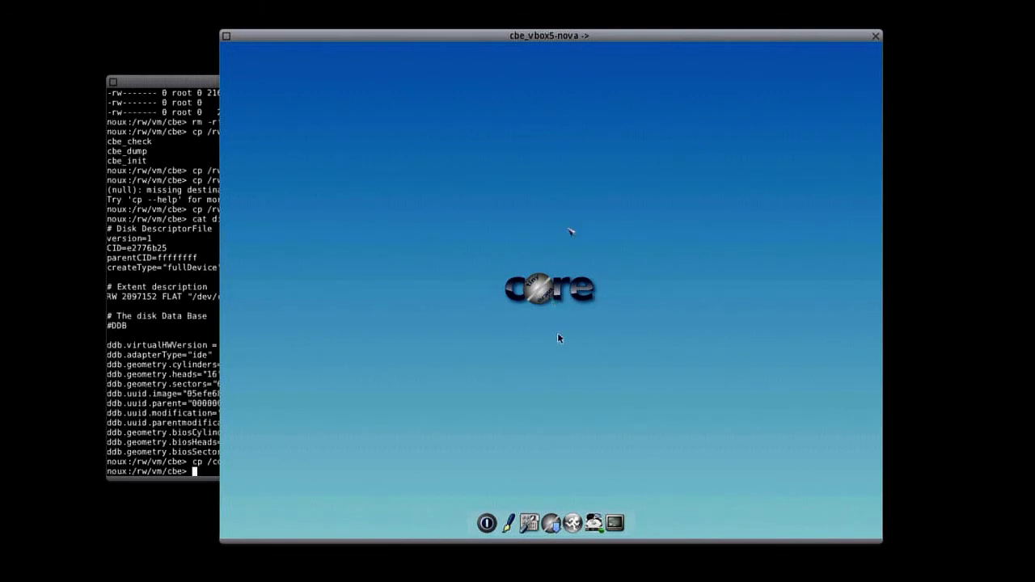
In a VM terminal, use tce-ab to search 'firefox' and install result 2, firefox_getLatest.tcz.
left_click(620, 511)
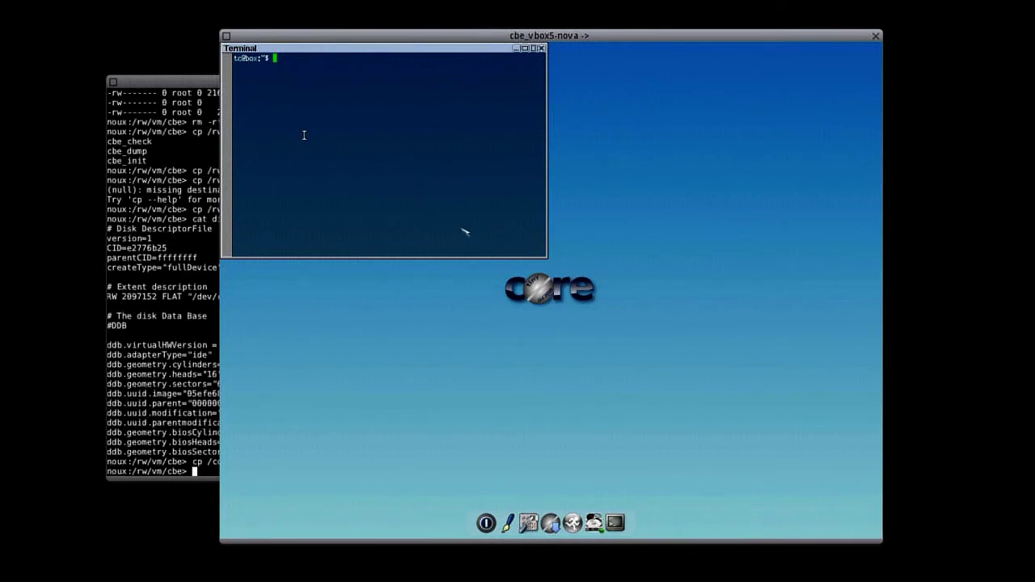
type("tce-ab")
key("Return")
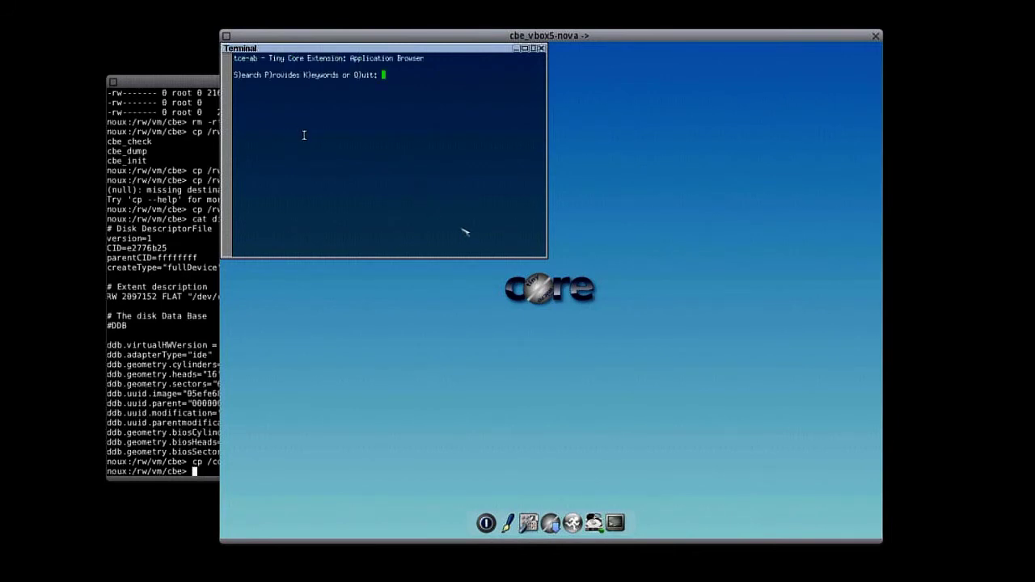
type("s")
type("firefox")
key("Return")
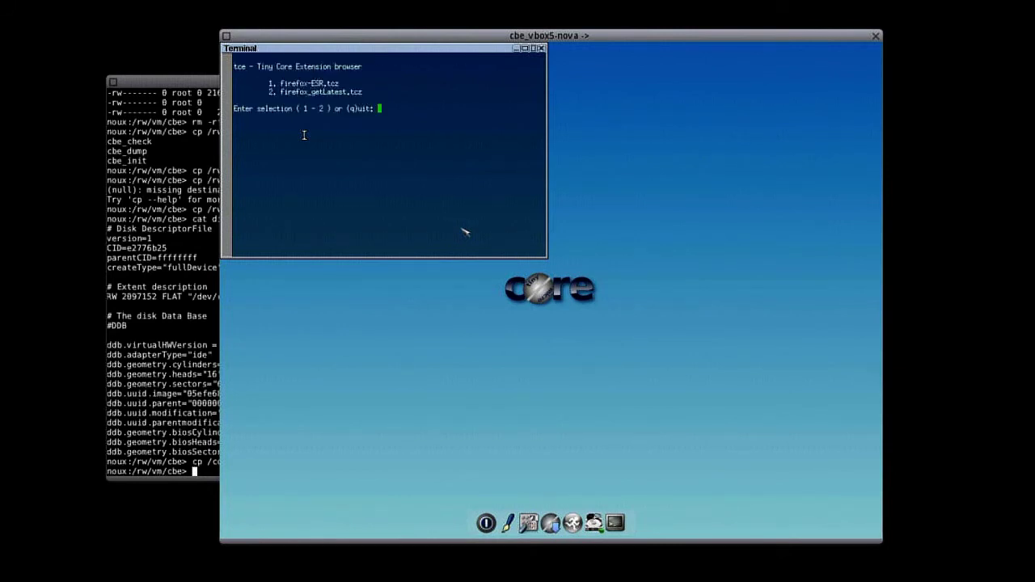
type("2")
key("Return")
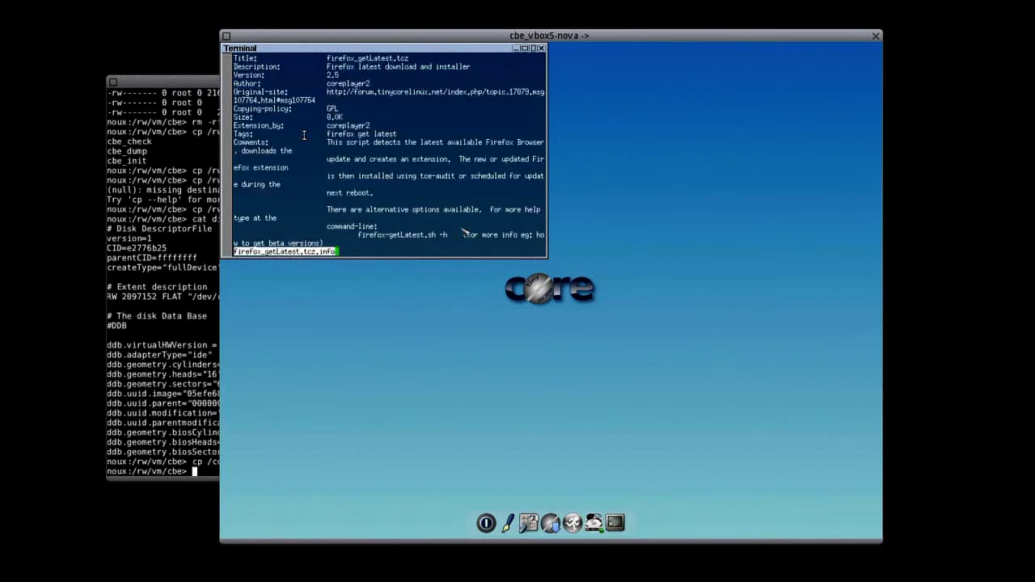
key("q")
key("i")
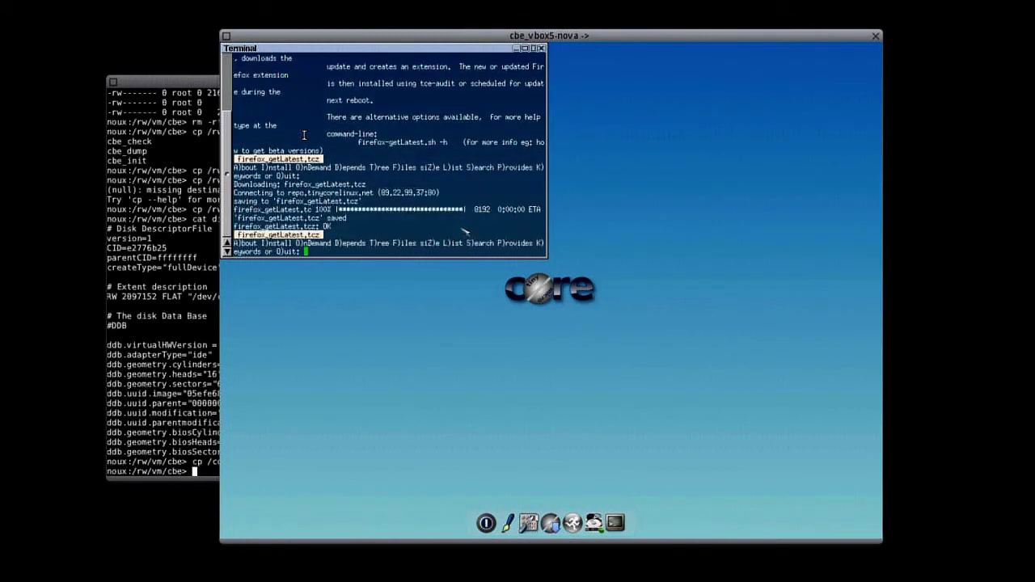
Quit tce-ab and run the firefox_getLatest.sh installer script.
type("q")
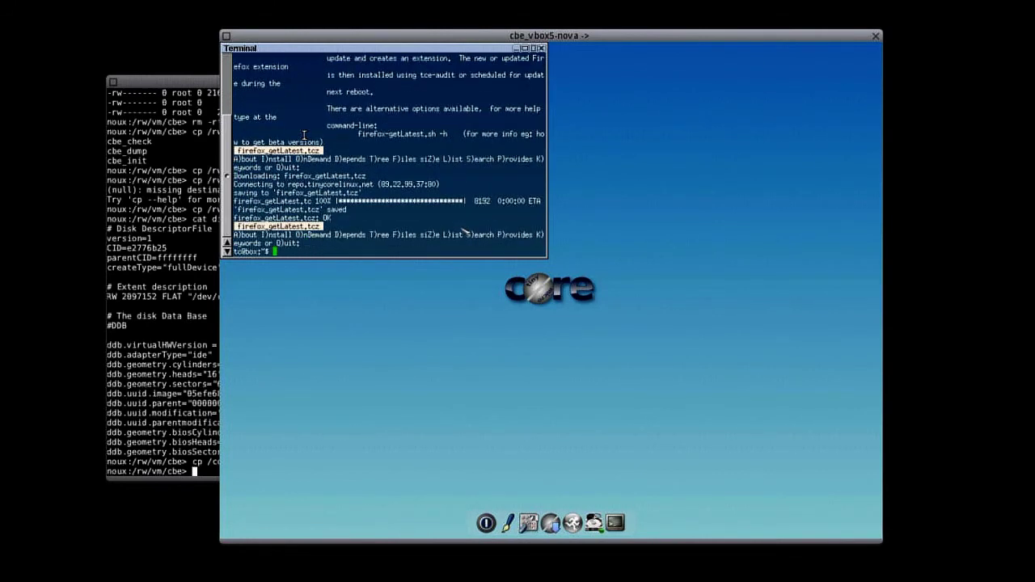
type("firefo")
type("x")
key("Tab")
key("Return")
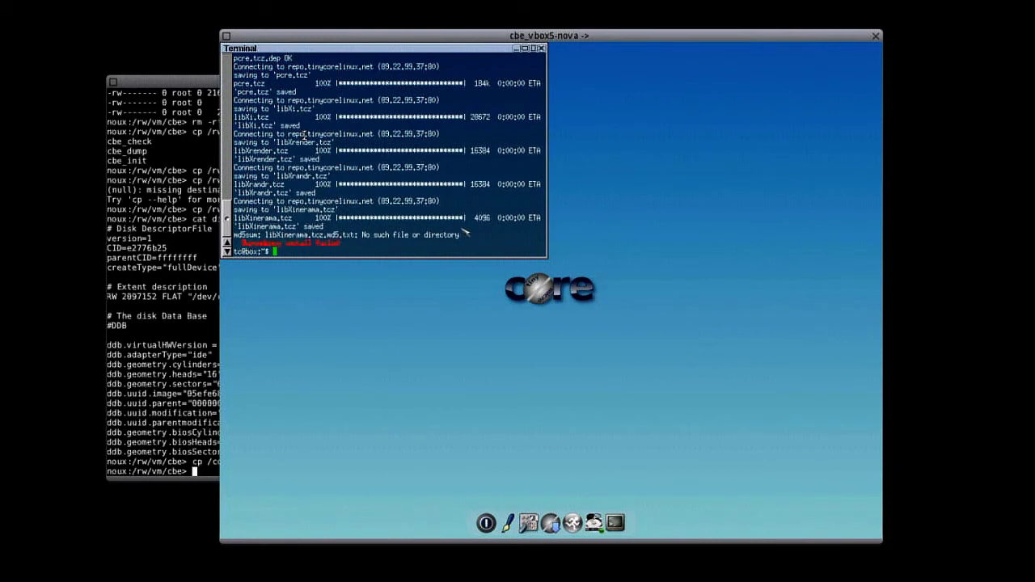
Rerun firefox_getLatest.sh at the tc@box prompt in the TinyCore VM terminal.
type("firefox_getLatest.sh")
key("Return")
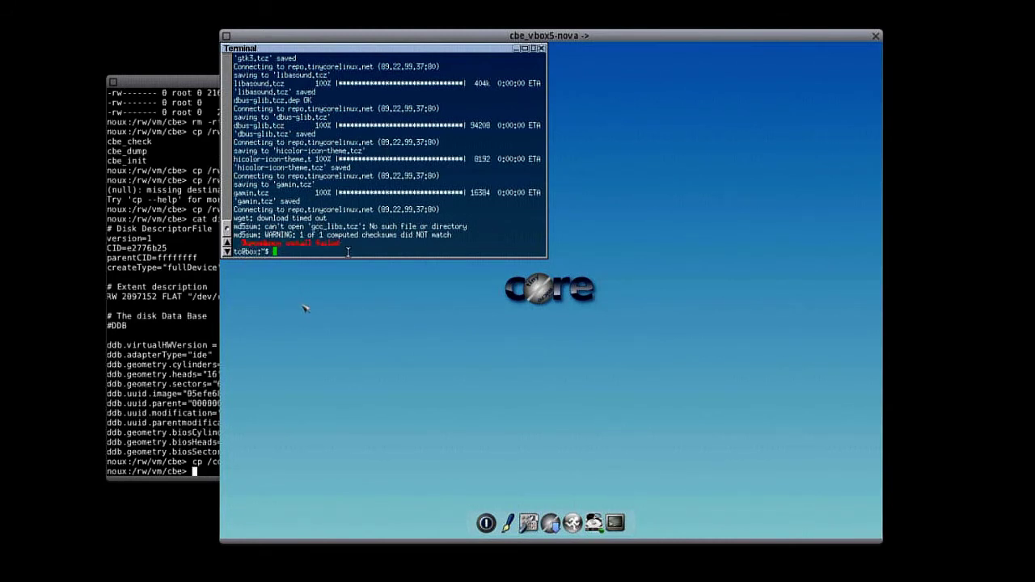
Run firefox_getLatest.sh once more until Firefox 77.0.1 installs with a dock launcher.
type("firefox_getLatest.sh")
key("Return")
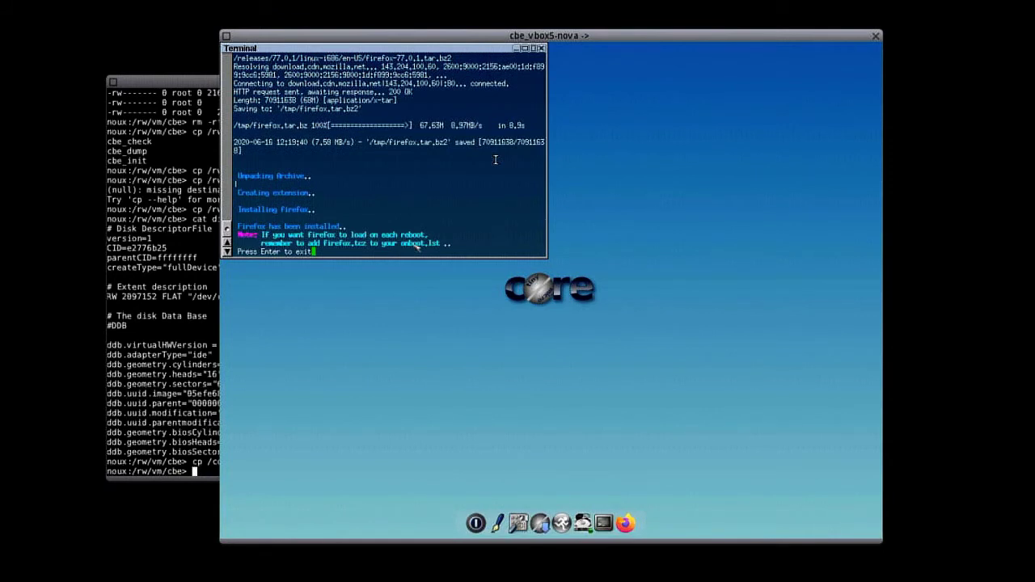
Exit the finished installer script and start Firefox with the firefox command.
key("Return")
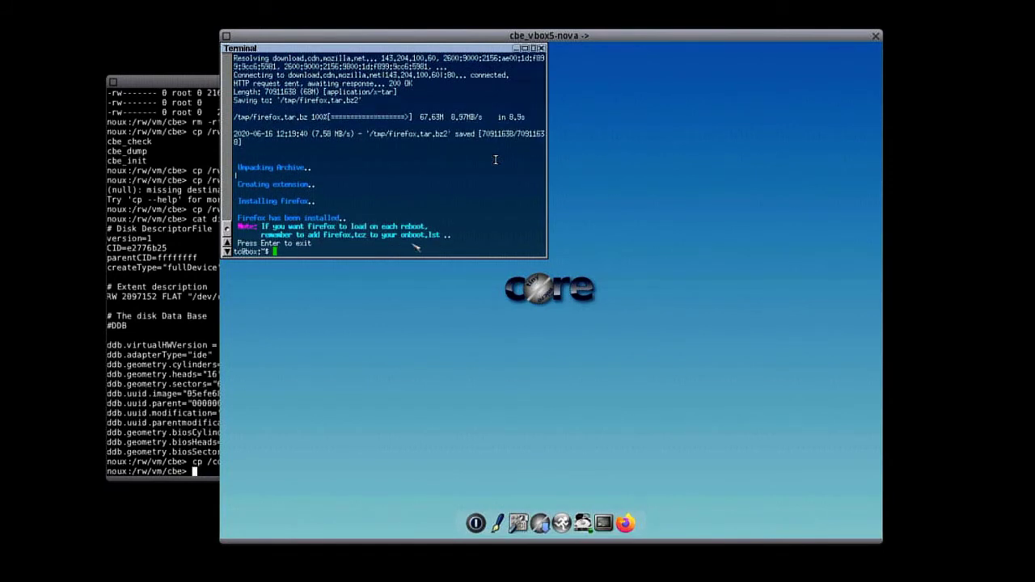
type("firefox")
key("Return")
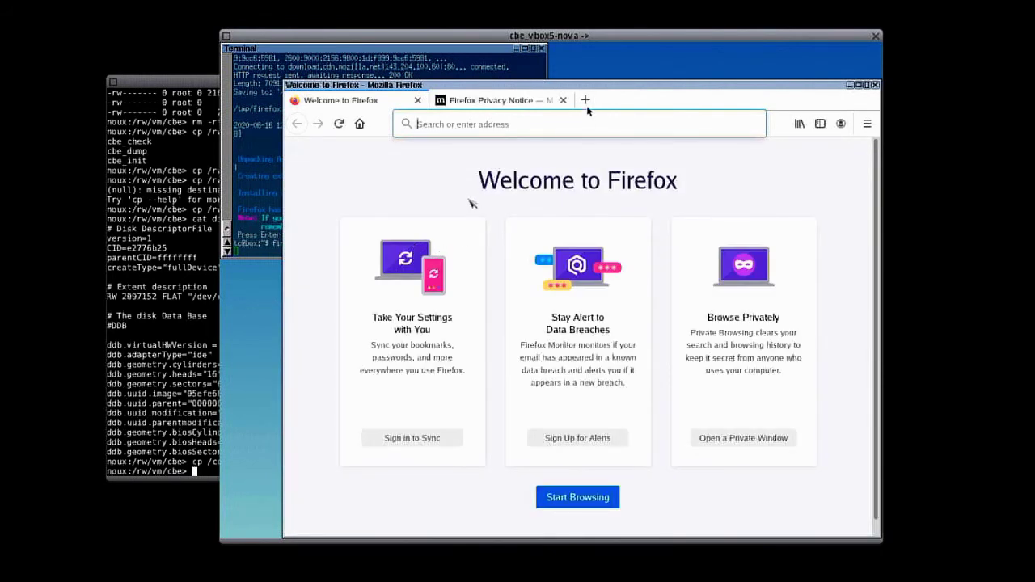
Load genode.org in Firefox and visit its news, documentation and about pages.
left_click(573, 124)
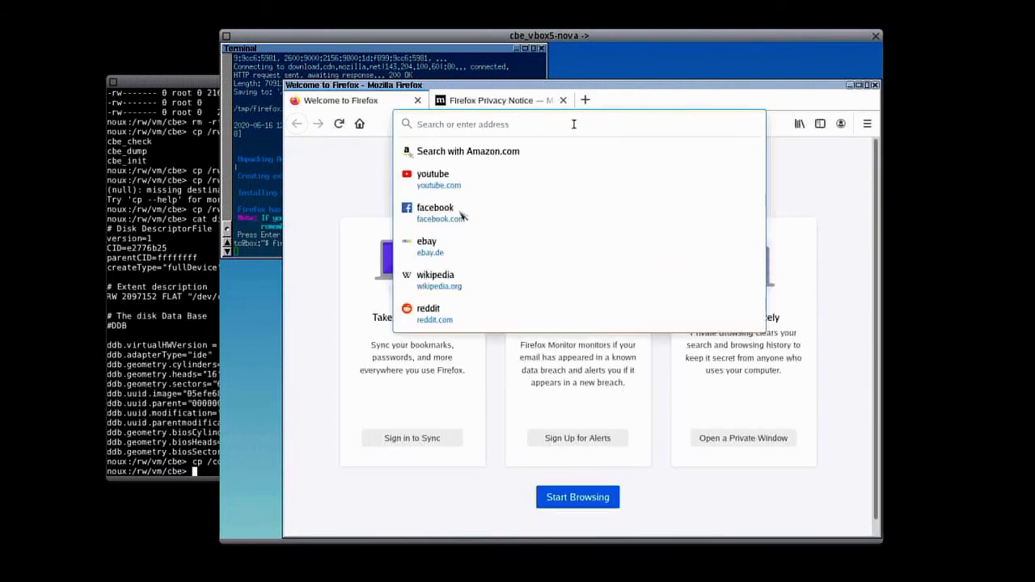
type("genode")
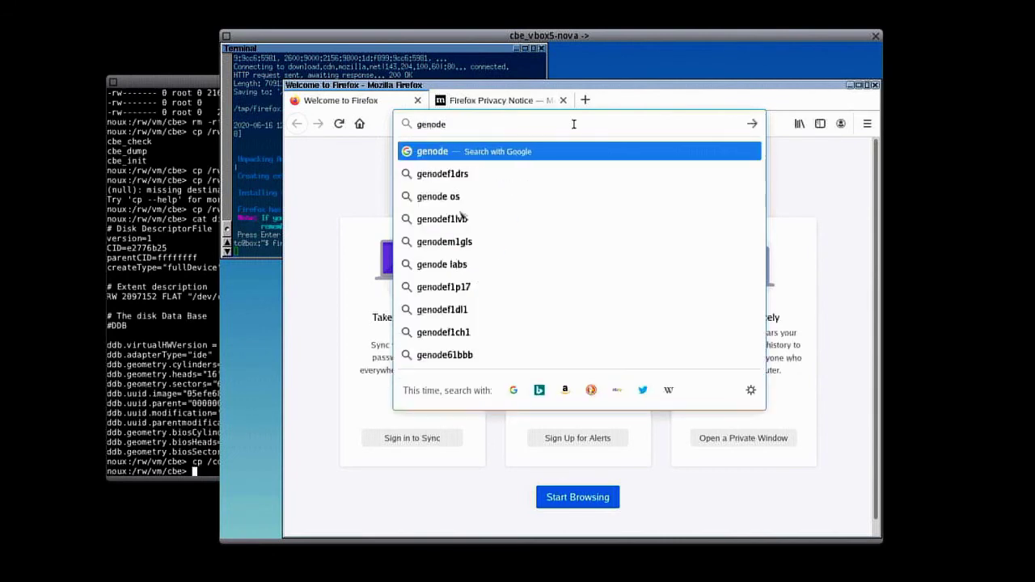
type(".org")
key("Return")
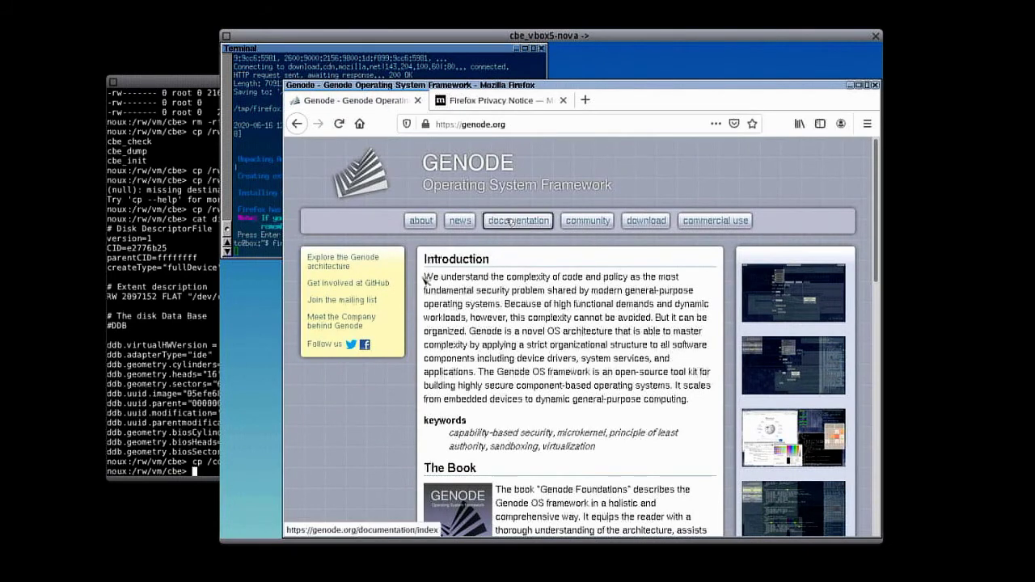
left_click(469, 221)
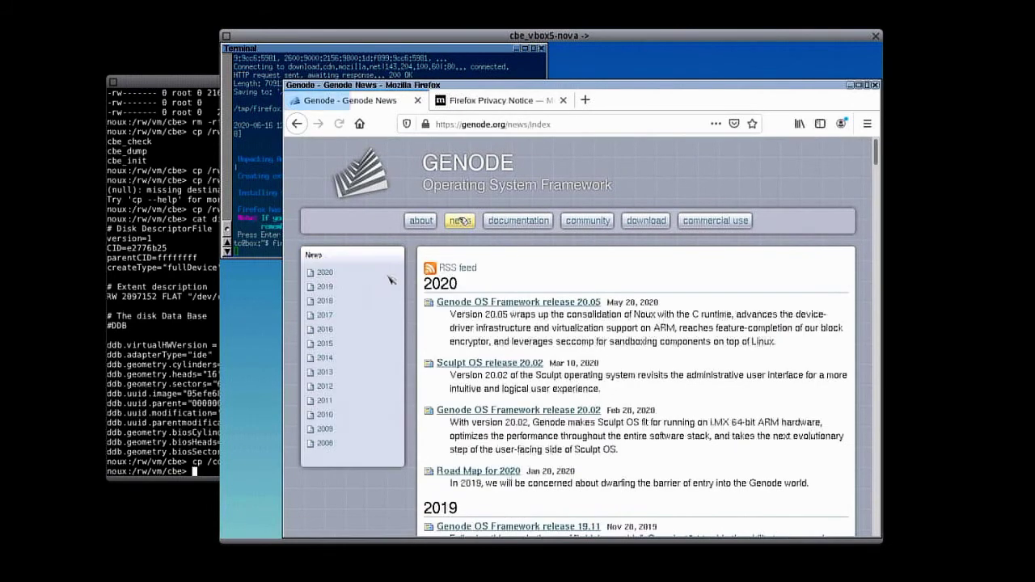
left_click(518, 221)
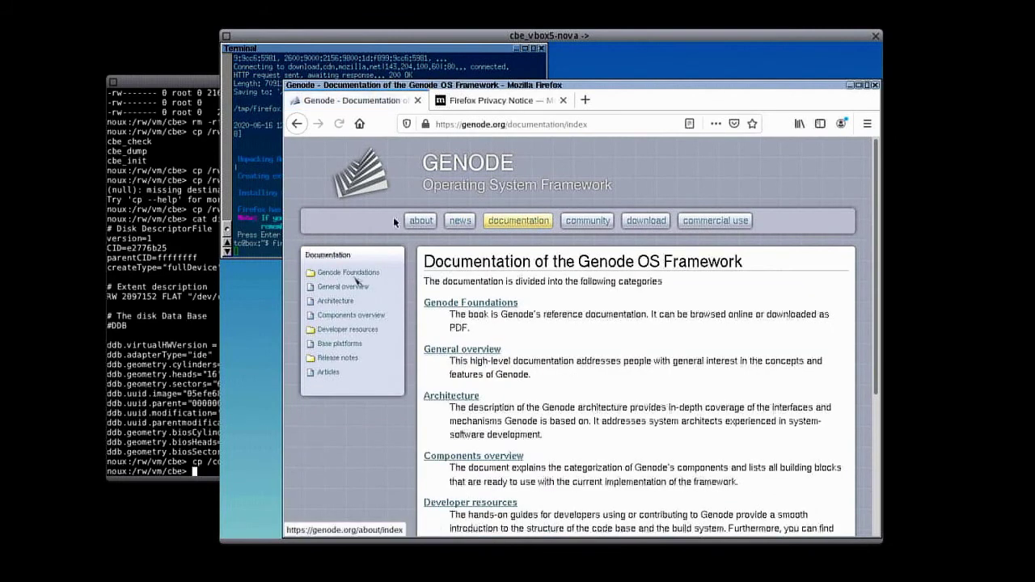
left_click(411, 222)
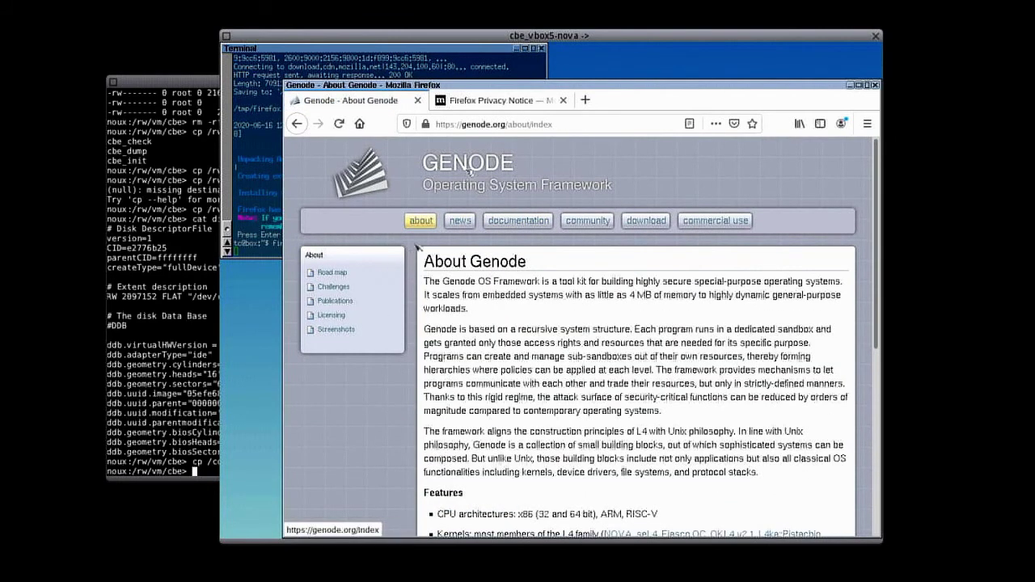
From the genode.org home page, view a Sculpt screenshot full size, then return to Screenshots.
left_click(473, 166)
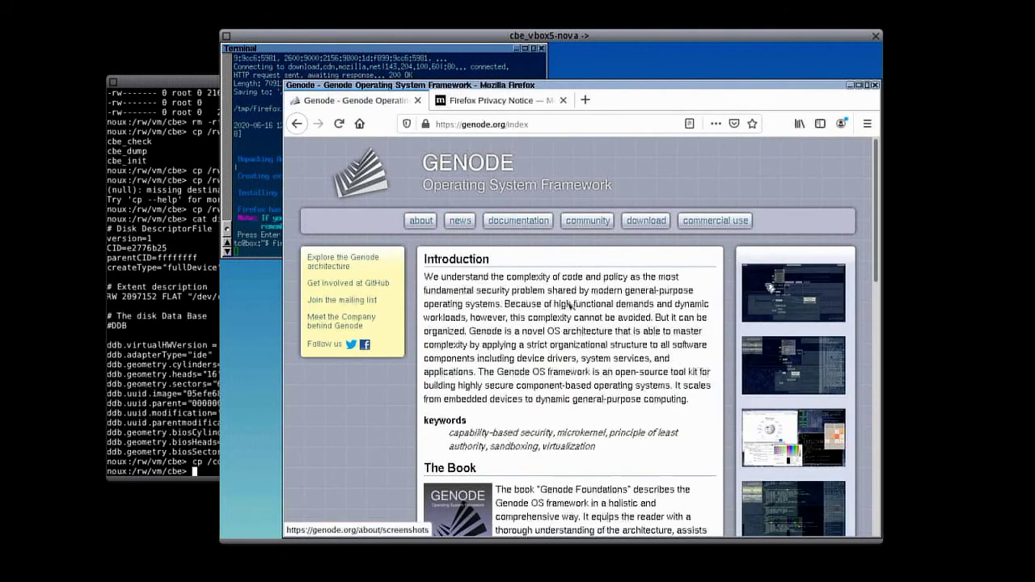
left_click(805, 300)
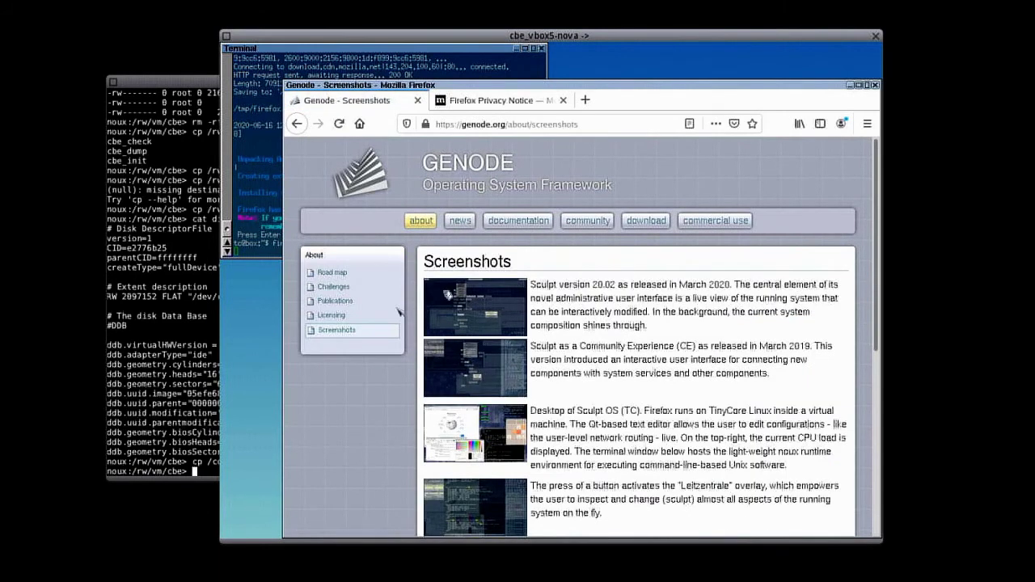
left_click(453, 297)
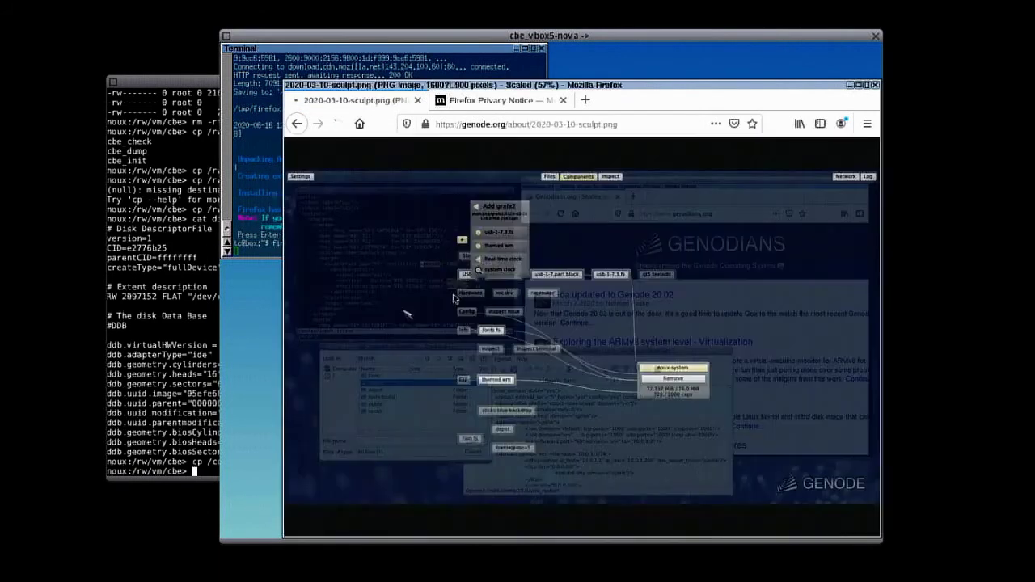
left_click(296, 123)
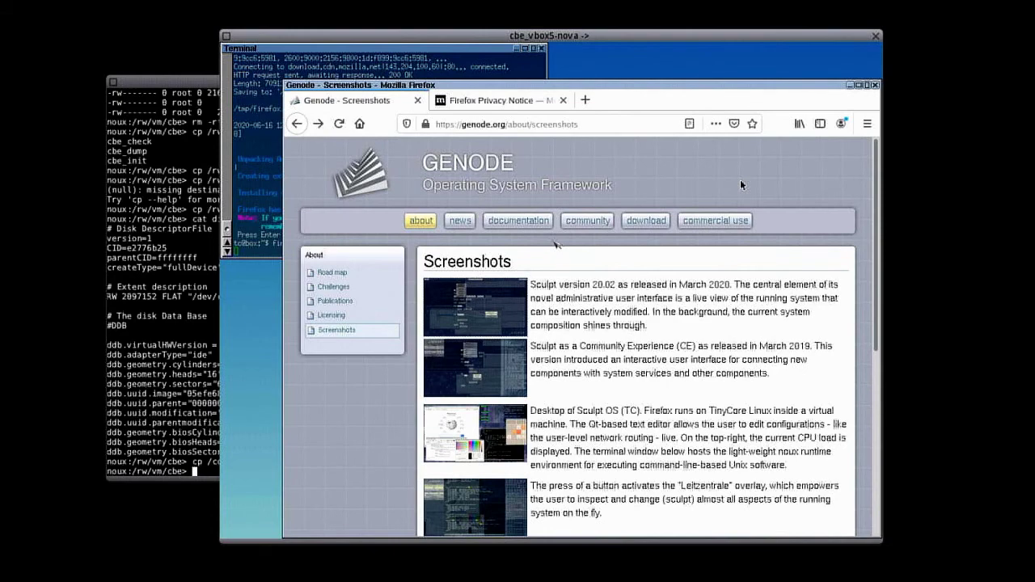
In the Sculpt overlay, pick cbe_shell from the developer's depot CBE category.
key("F12")
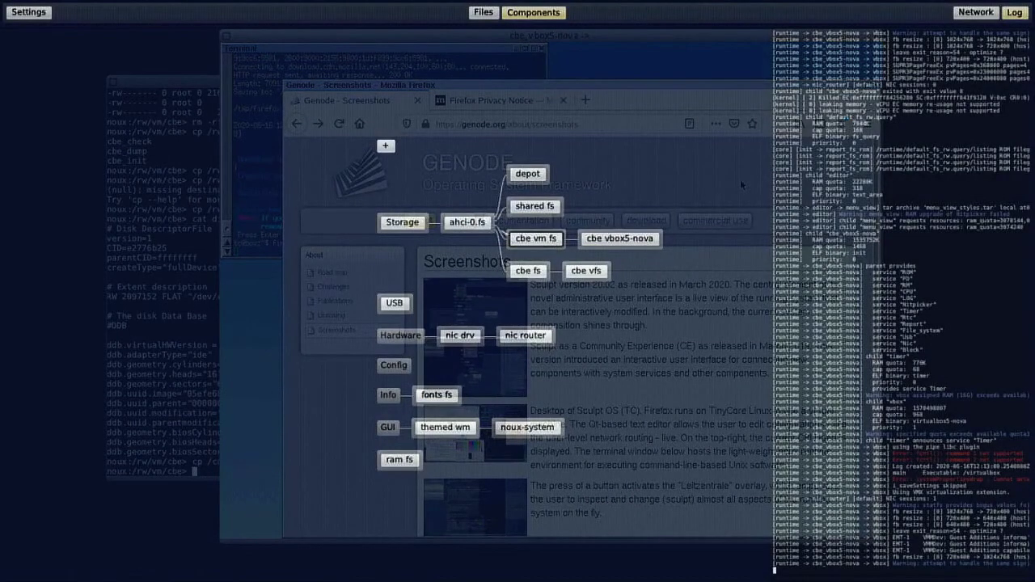
left_click(385, 147)
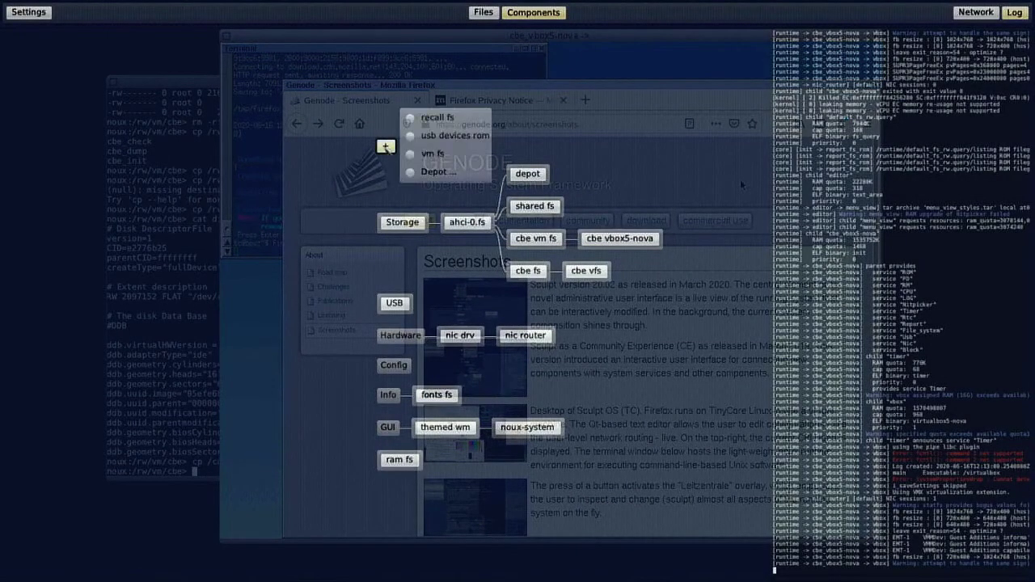
left_click(428, 172)
left_click(437, 141)
left_click(438, 154)
left_click(453, 157)
Route cbe shell's GUI to themed wm, cbe file system to cbe vfs, fonts to fonts fs.
left_click(465, 118)
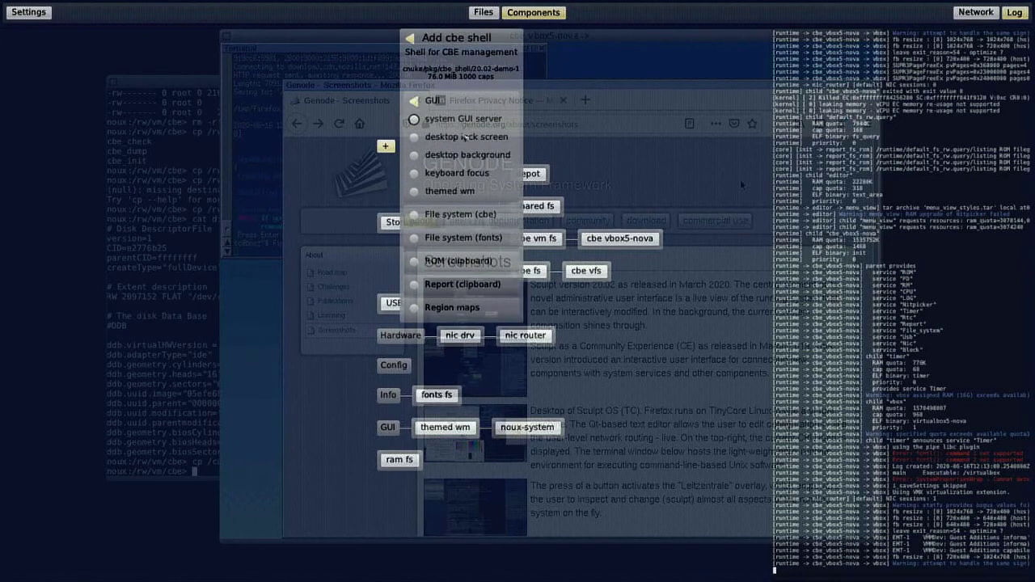
left_click(457, 191)
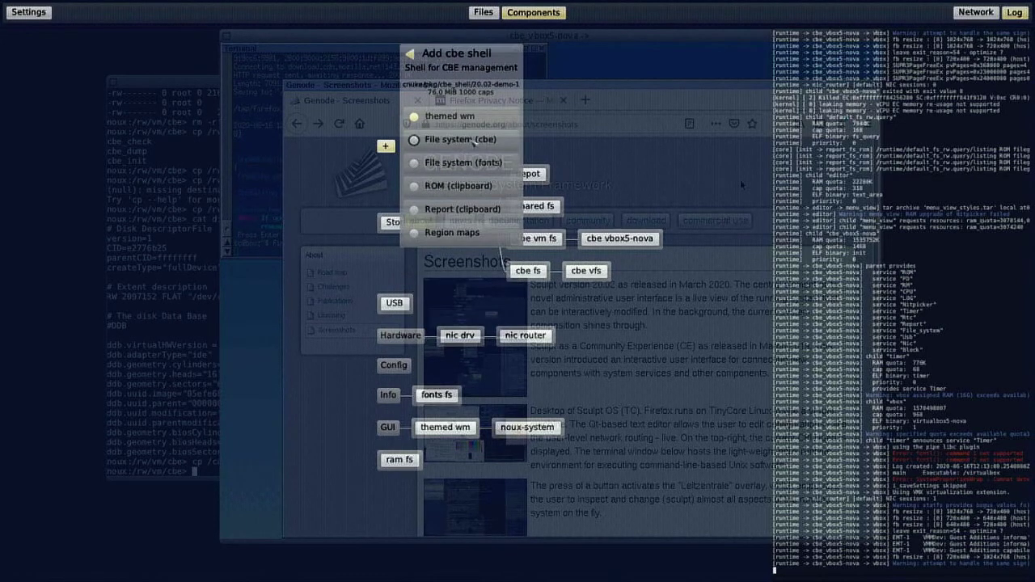
left_click(473, 142)
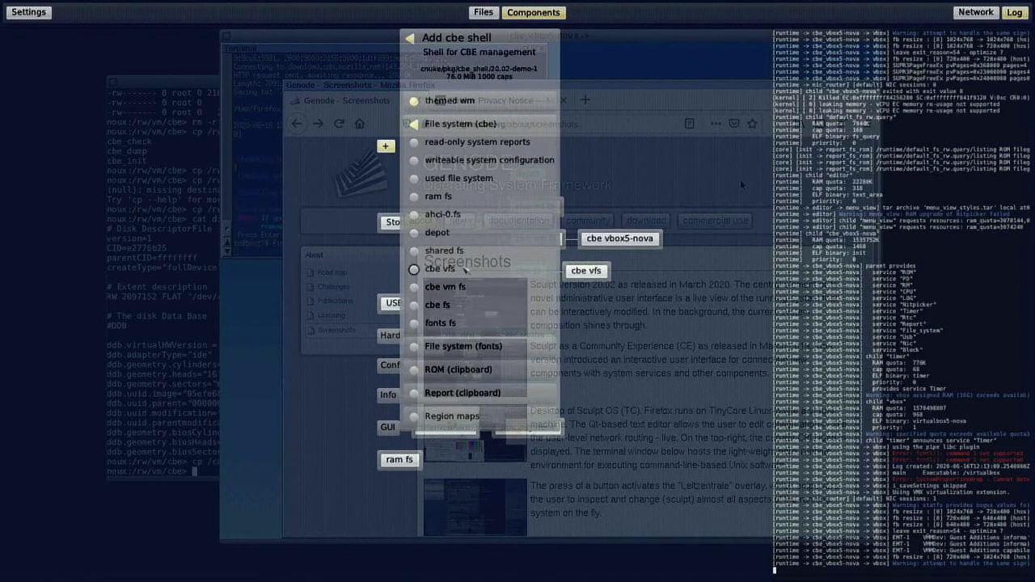
left_click(465, 269)
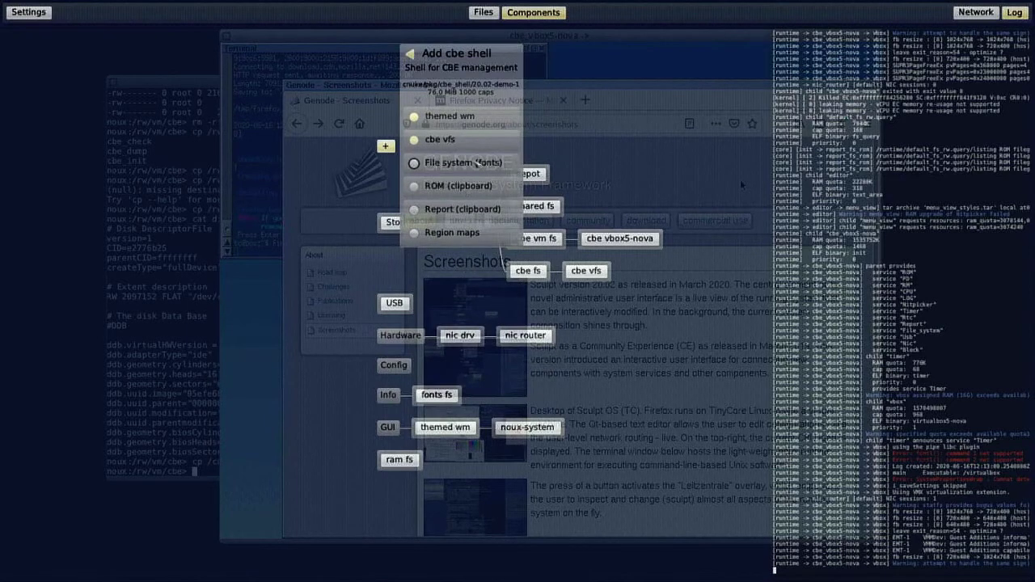
left_click(475, 164)
left_click(473, 348)
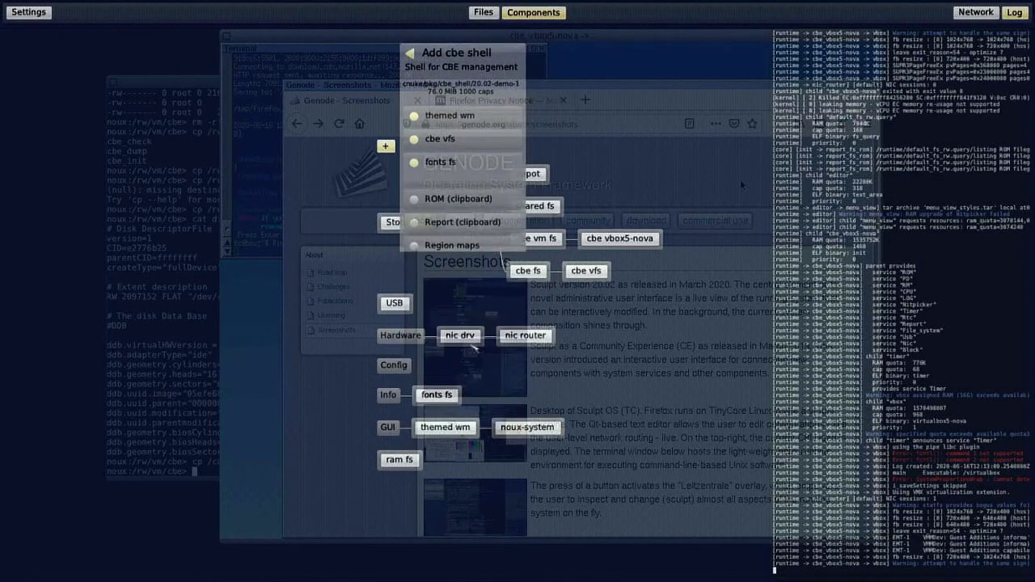
Route clipboard ROM and report to themed wm, use custom virtual memory region maps, and add it.
left_click(458, 187)
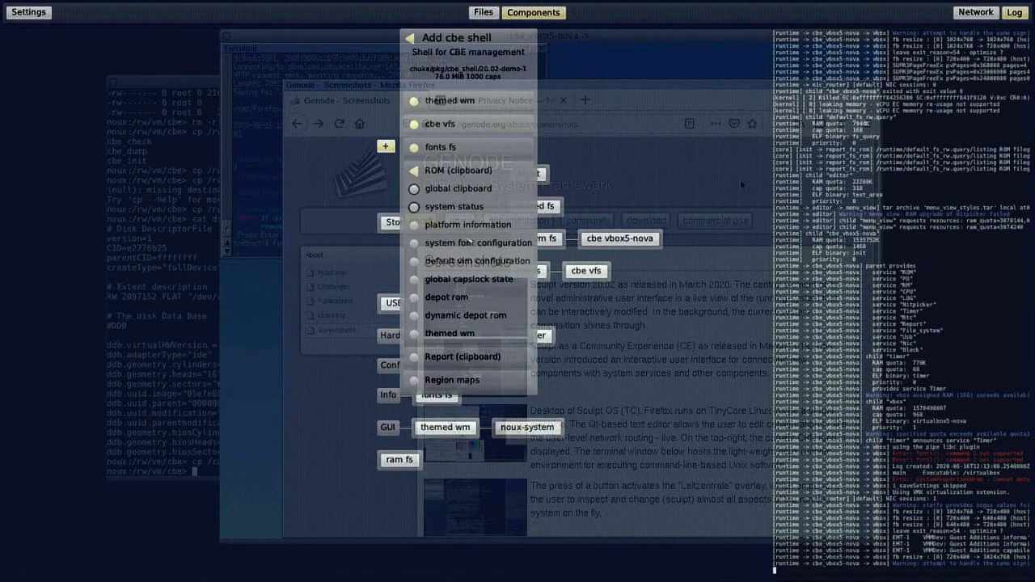
left_click(472, 333)
left_click(473, 207)
left_click(467, 267)
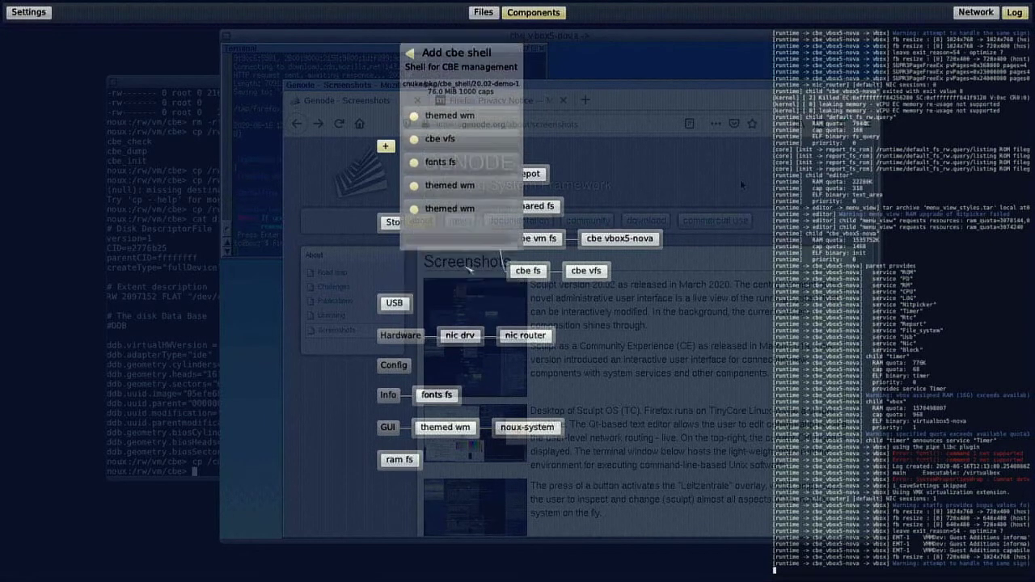
left_click(469, 229)
left_click(467, 241)
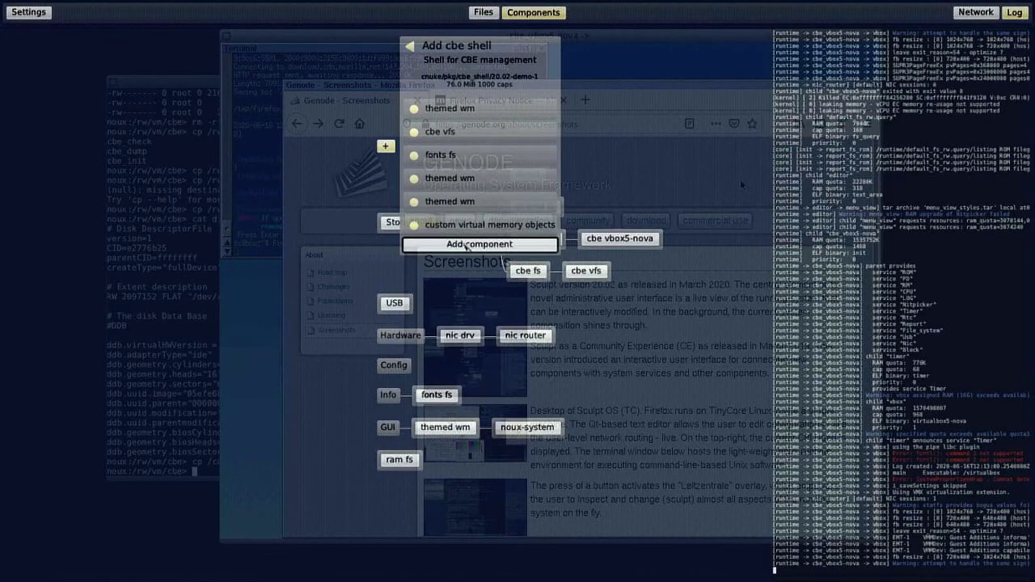
left_click(466, 244)
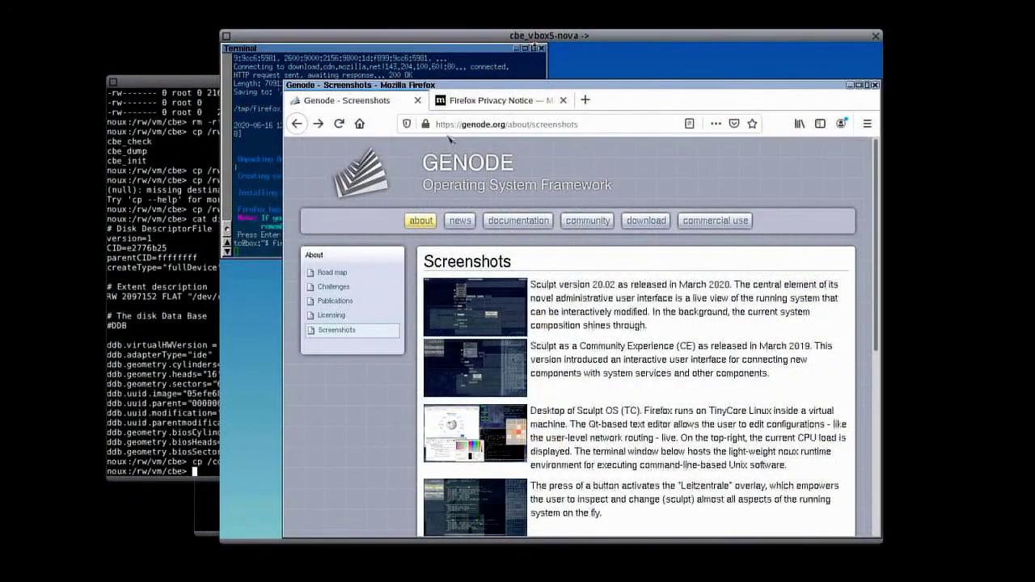
Reposition the cbe_vbox5-nova and cbe_shell windows and raise the cbe_shell terminal.
left_click_drag(592, 42, 794, 54)
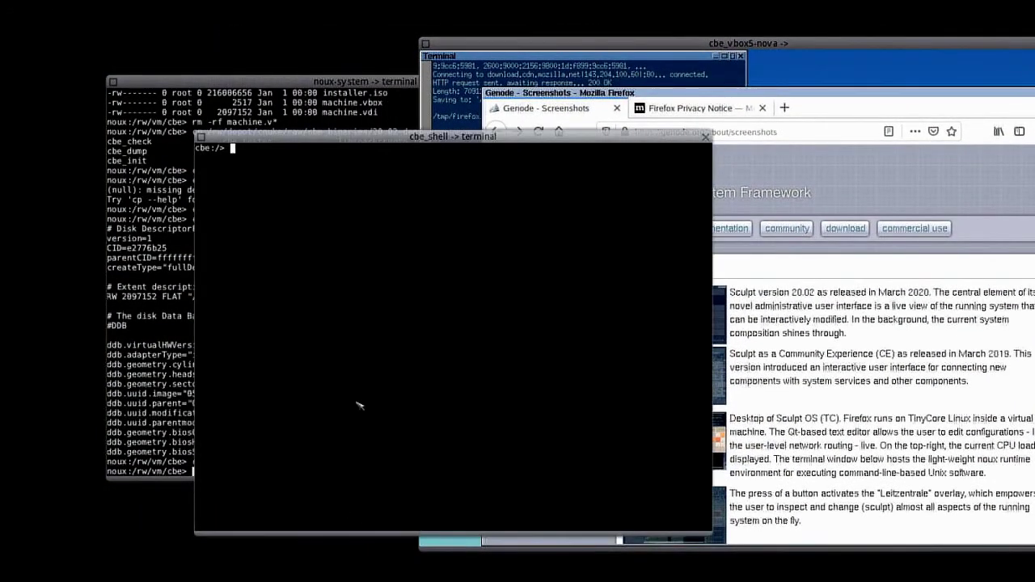
left_click_drag(420, 141, 365, 180)
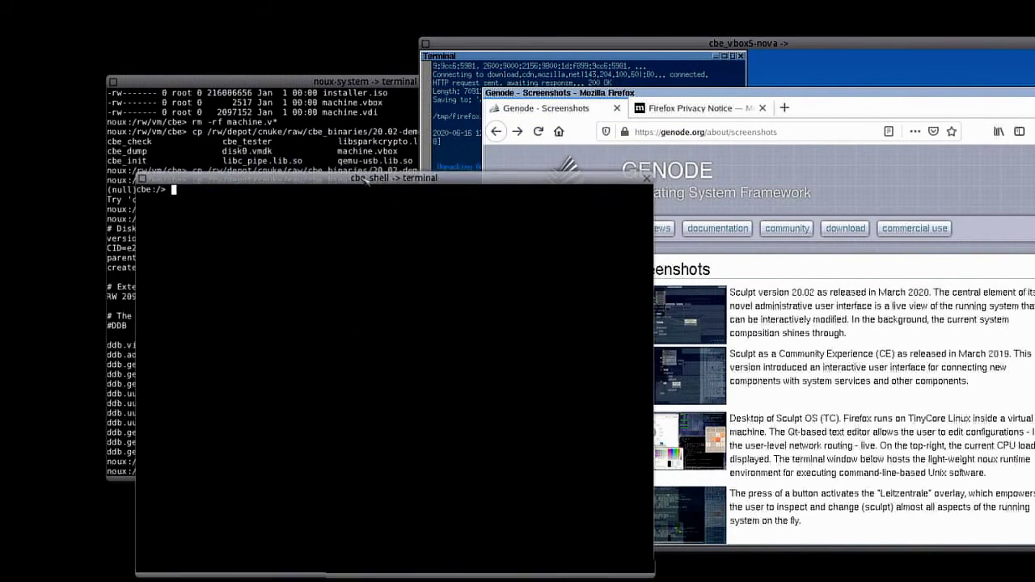
left_click_drag(763, 46, 646, 31)
left_click(271, 193)
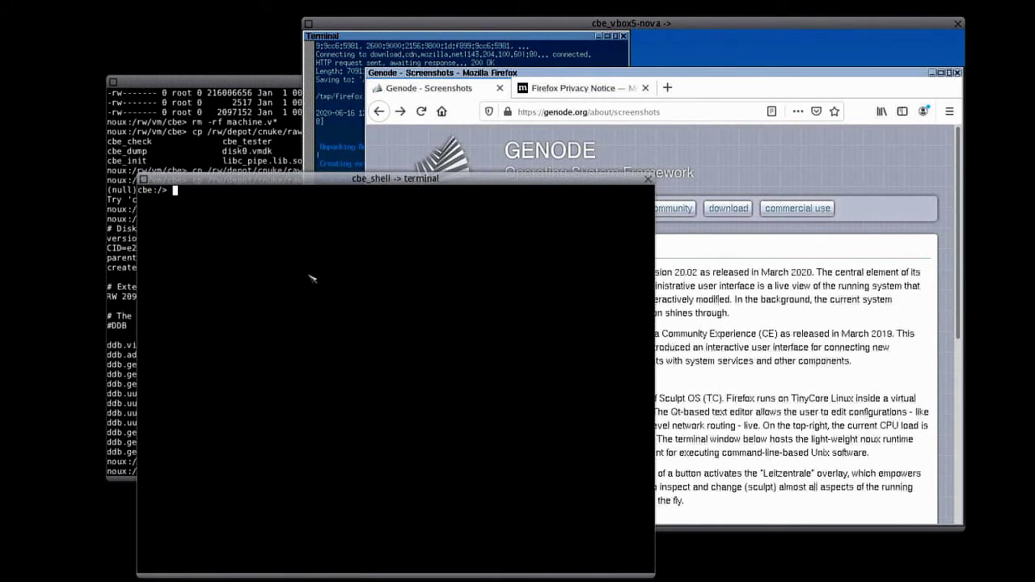
Change to /cbe/cbe and run ls -l on it and on its control directory.
type("cd /cbe/cbe")
key("Return")
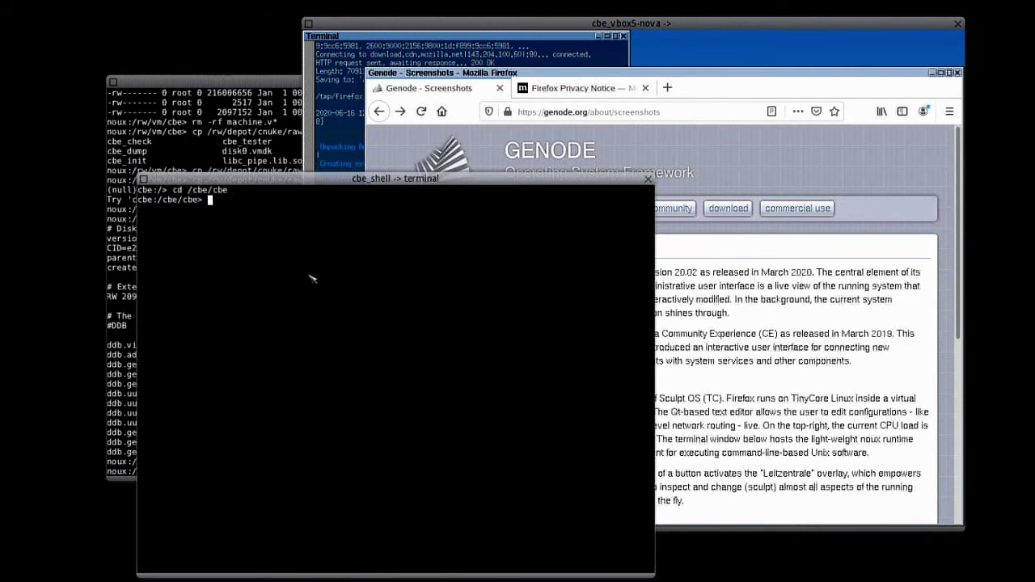
type("ls -l")
key("Return")
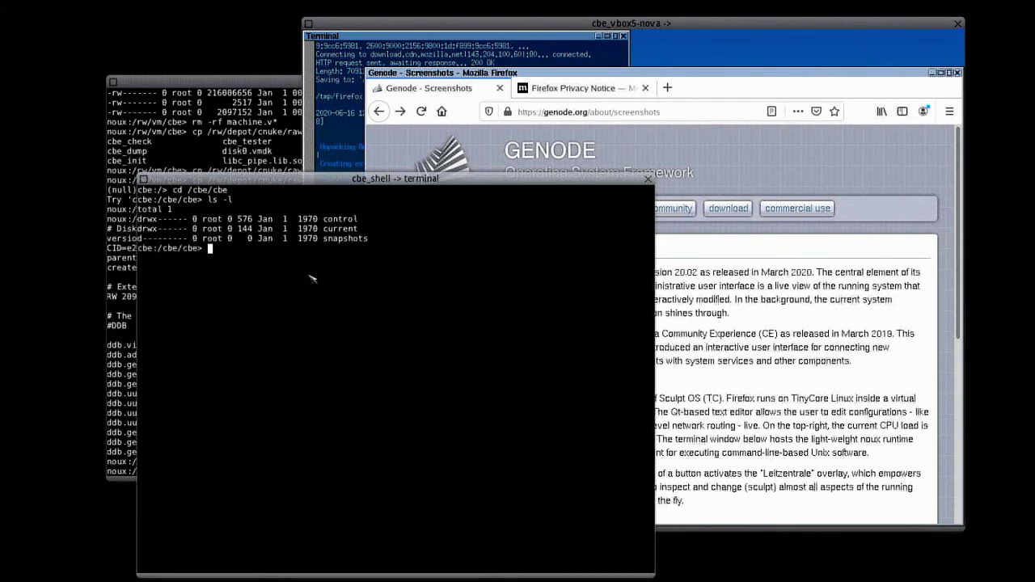
type("ls -l control")
key("Return")
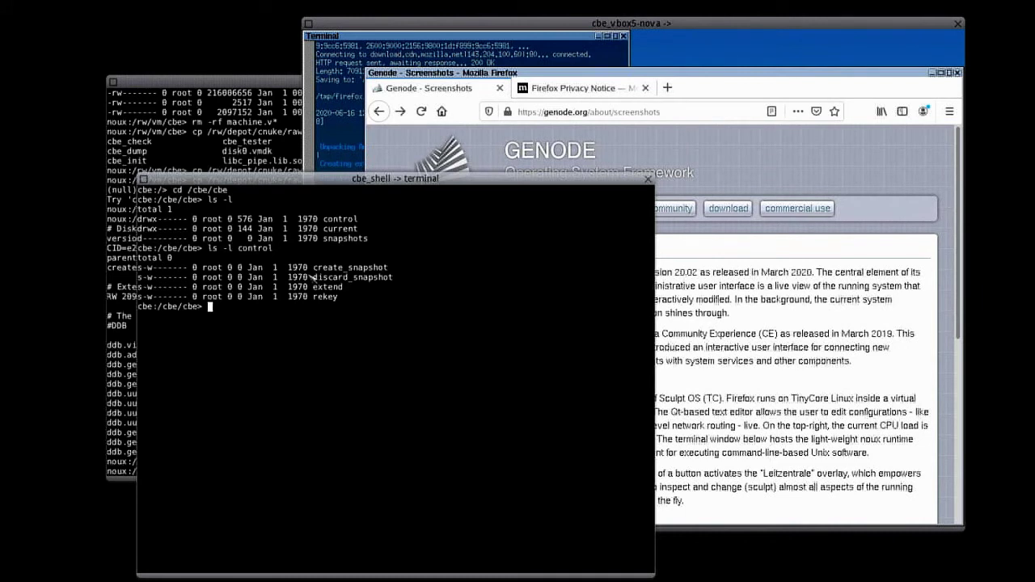
Echo true into control/create_snapshot, then list snapshots to see the new snapshot 91.
type("echo")
type("true > control/create_")
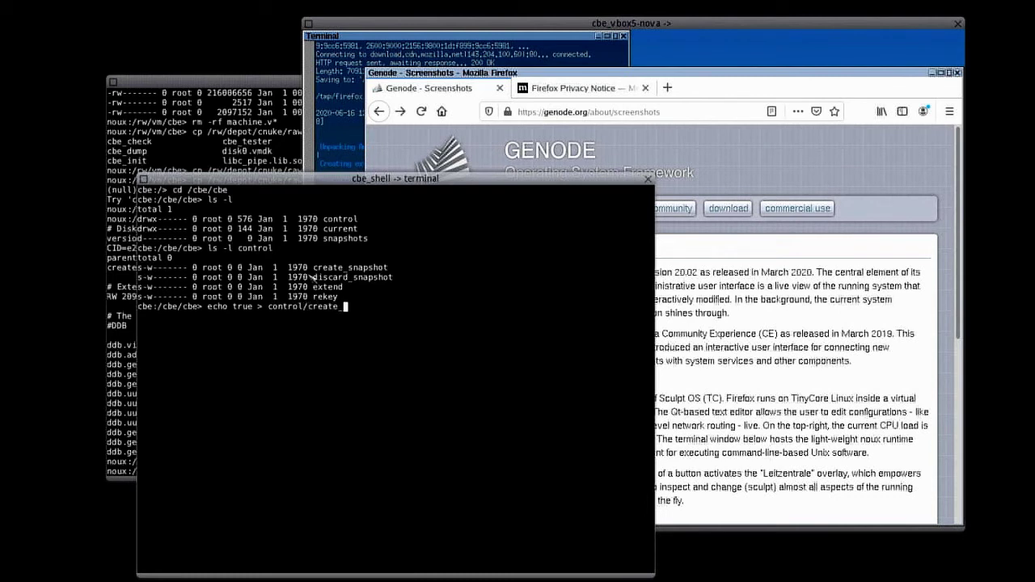
type("snapshot")
key("Return")
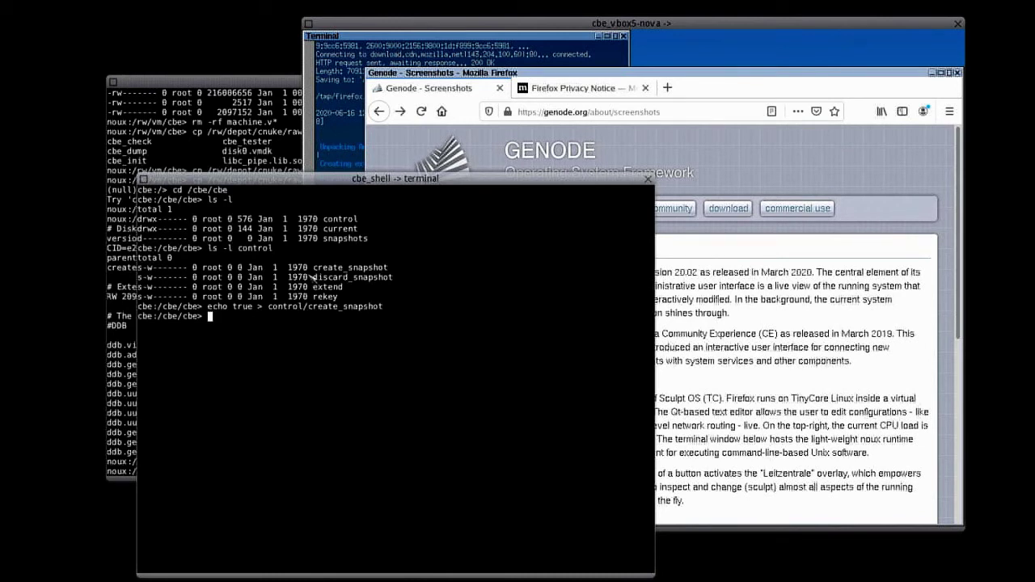
type("ls -l snapshots")
key("Return")
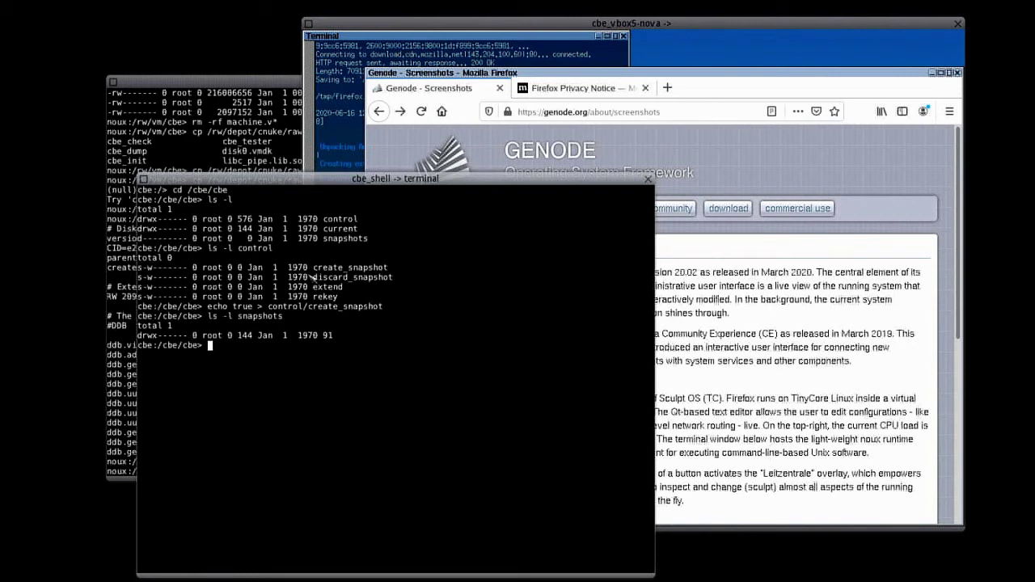
key("Up")
type("/144")
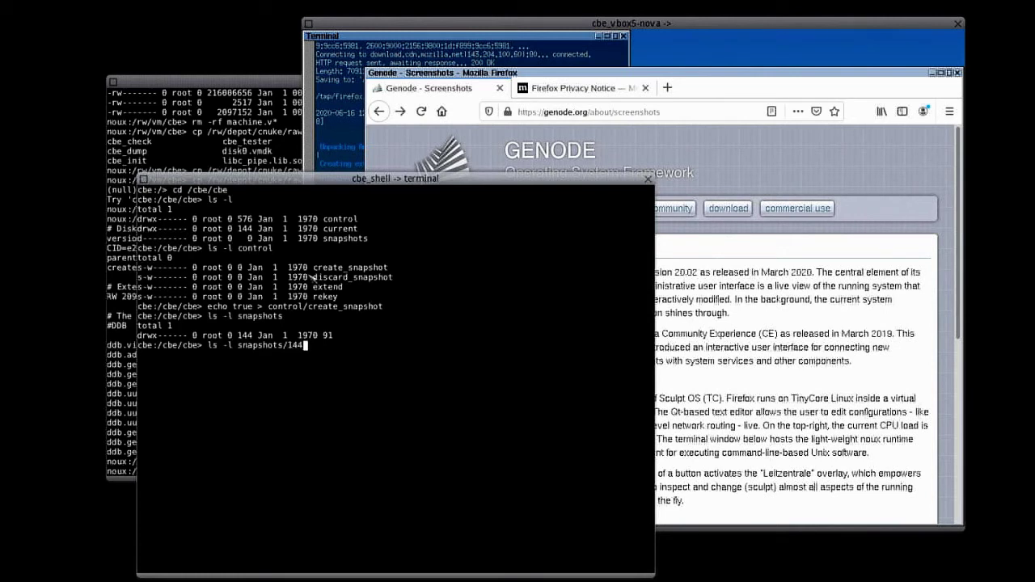
type("/")
key("BackSpace")
key("BackSpace")
key("BackSpace")
key("BackSpace")
type("91/dat")
key("BackSpace")
key("BackSpace")
key("BackSpace")
type("data")
key("Return")
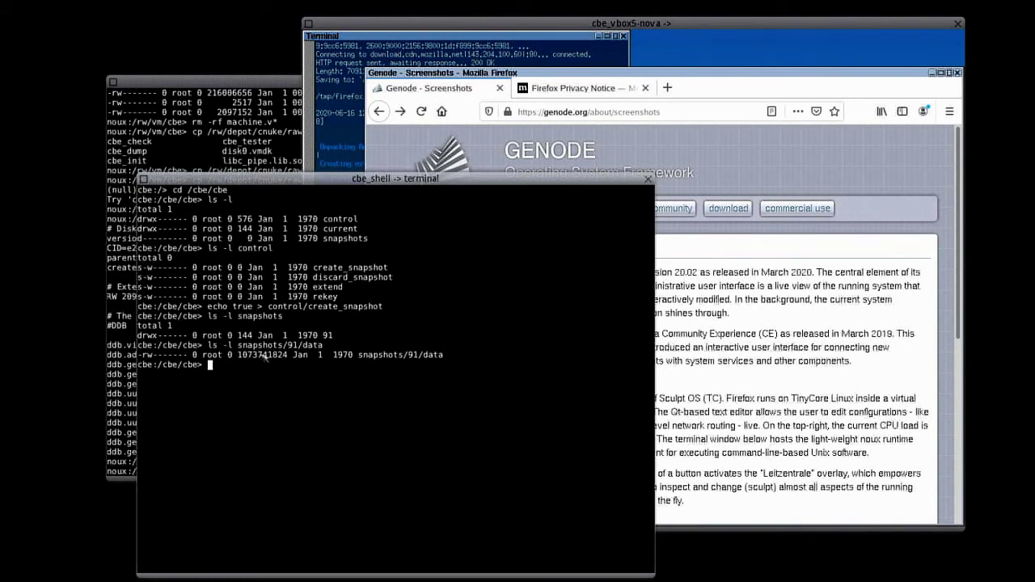
type("ls -l current/data")
key("Return")
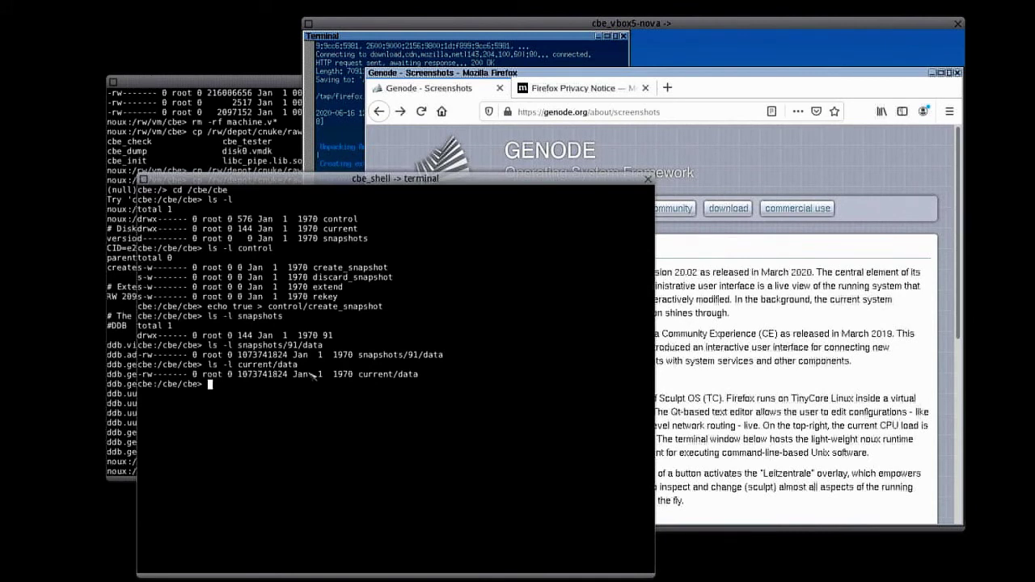
Extend the vbd tree by 65536 blocks with echo tree=vbd,blocks=65536 > control/extend.
type("echo tree=vbd/")
key("BackSpace")
type(",bl")
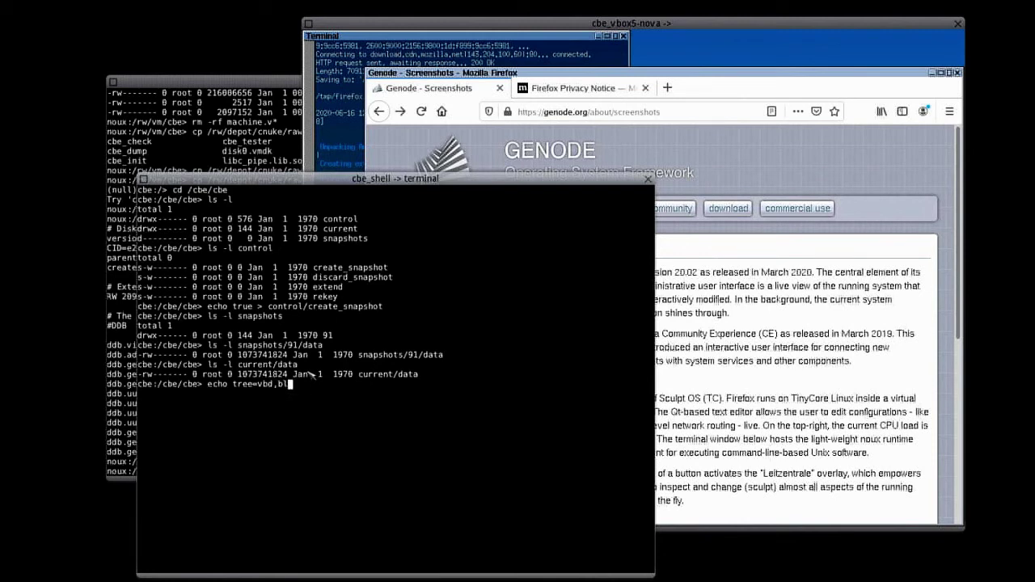
type("ocks=65536 > control/extend")
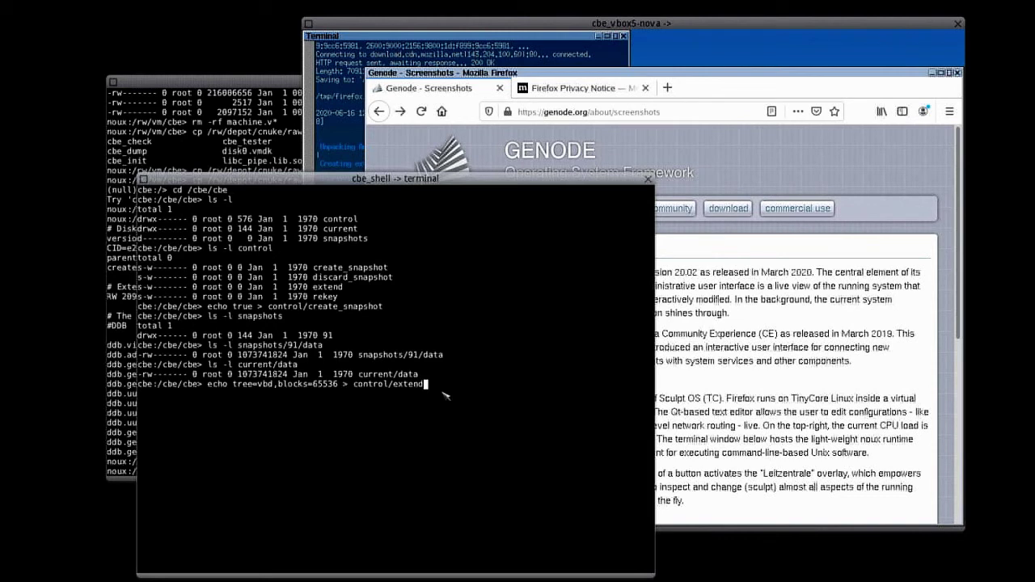
key("Return")
type("ls -l current/da")
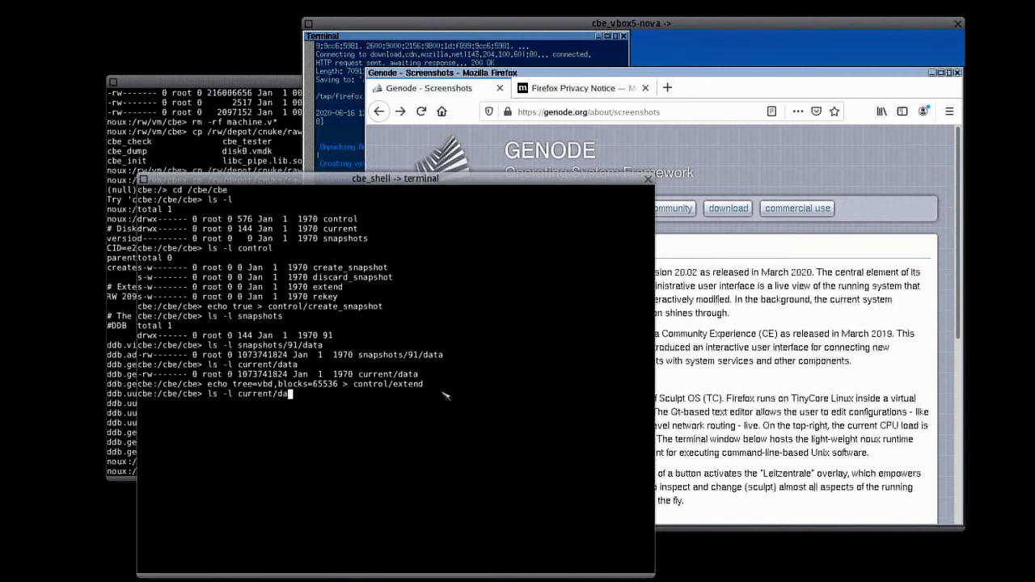
type("ta")
key("Return")
key("Up")
key("Return")
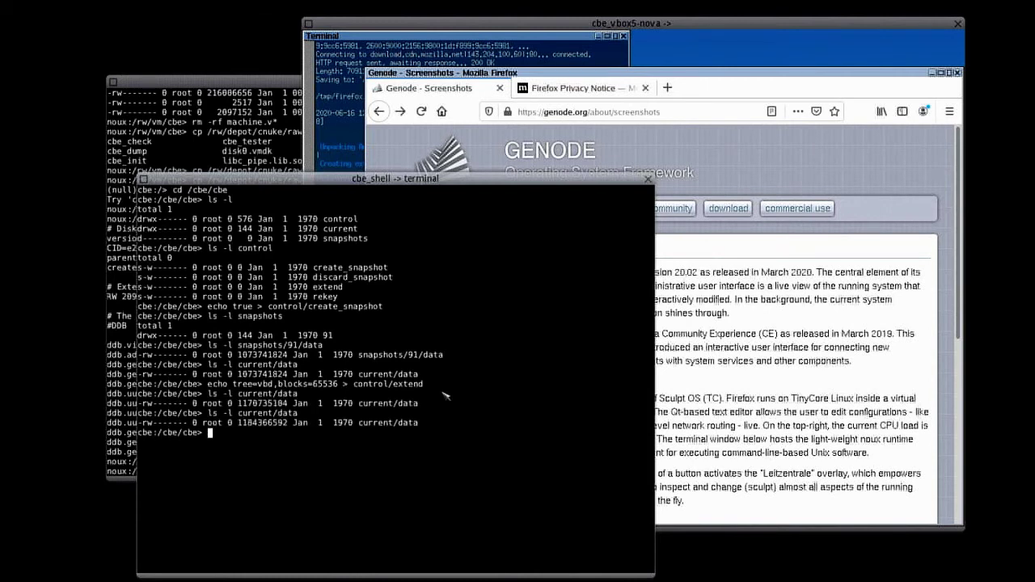
key("Up")
key("Return")
key("Up")
key("Return")
key("Up")
key("Return")
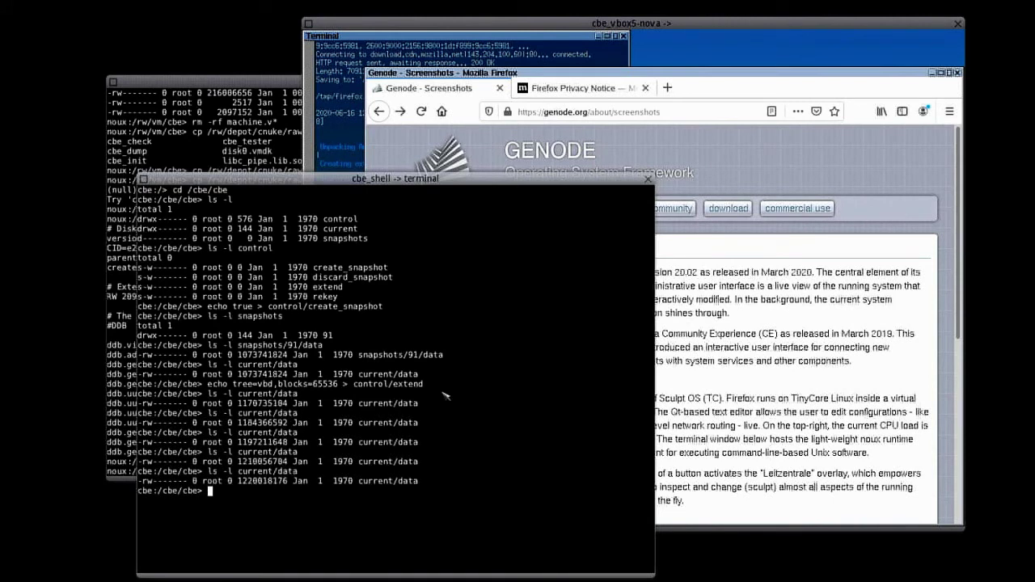
Load google.de in the VM's Firefox, then return to the cbe_shell terminal.
left_click(673, 114)
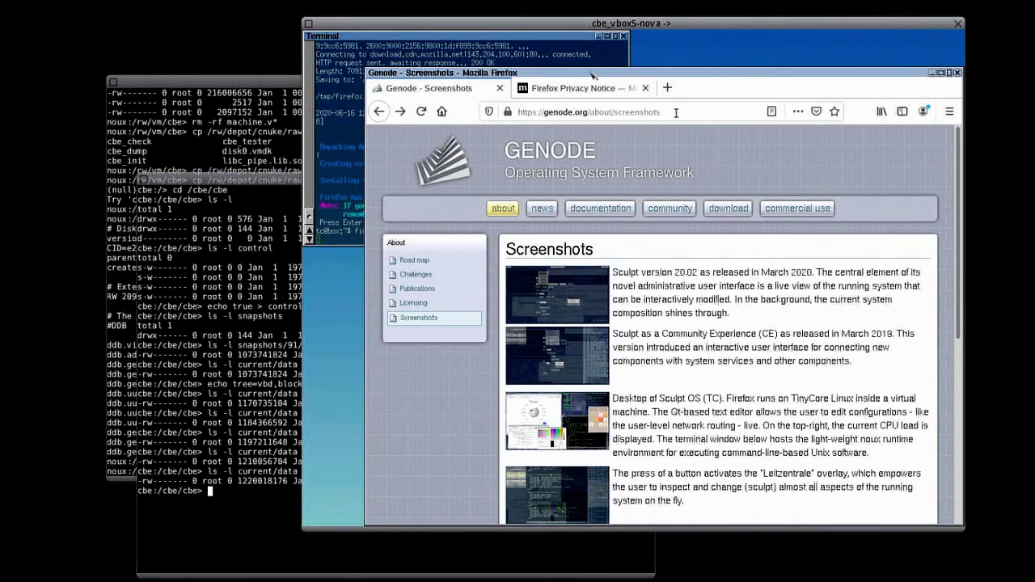
left_click(675, 112)
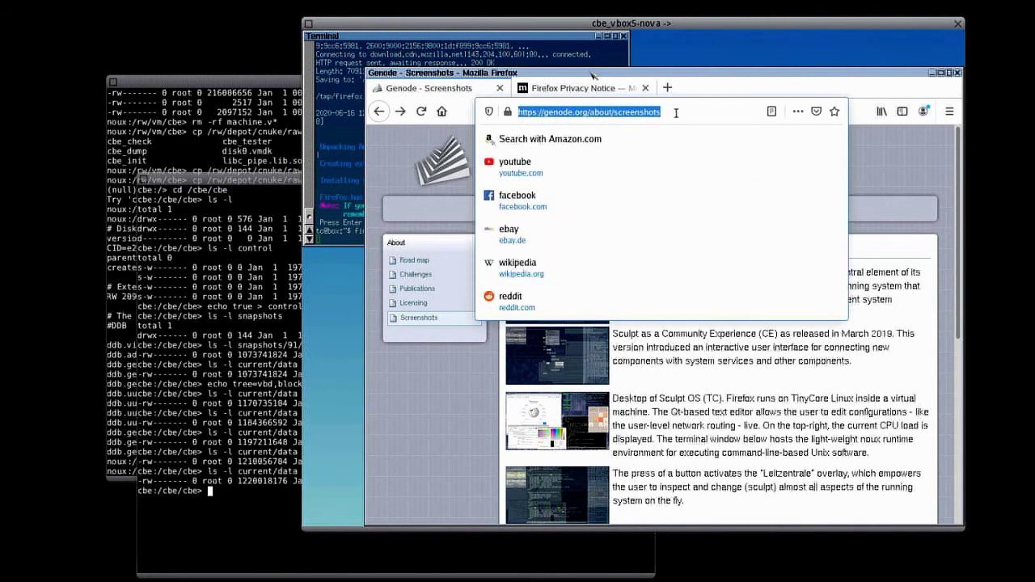
type("goo")
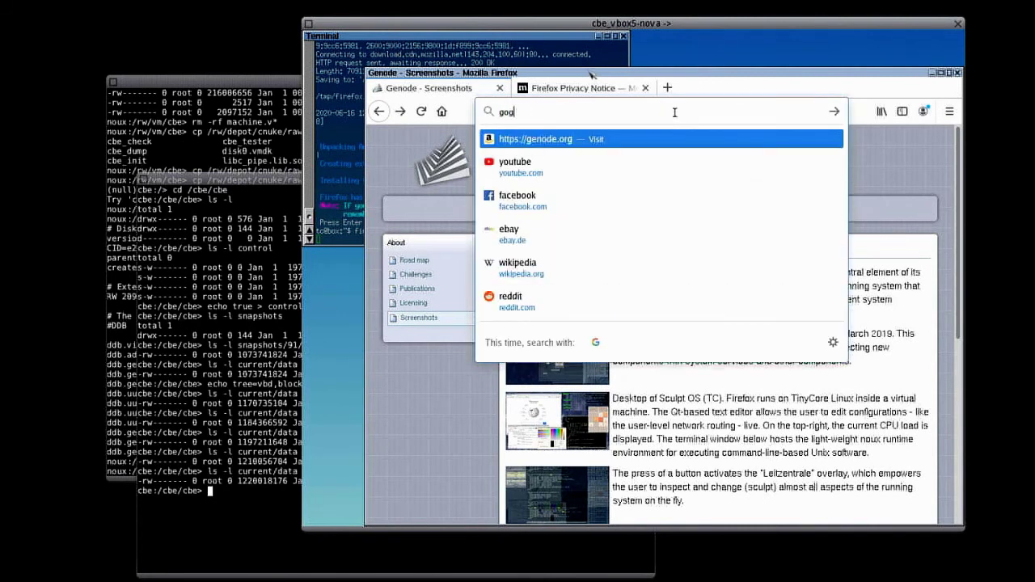
type("gle.de")
key("Return")
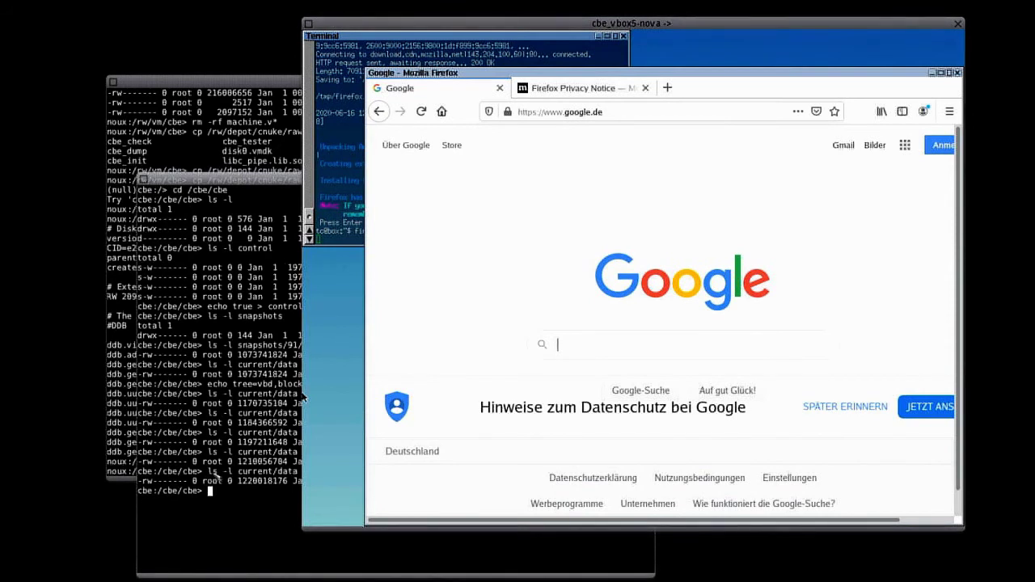
left_click(218, 511)
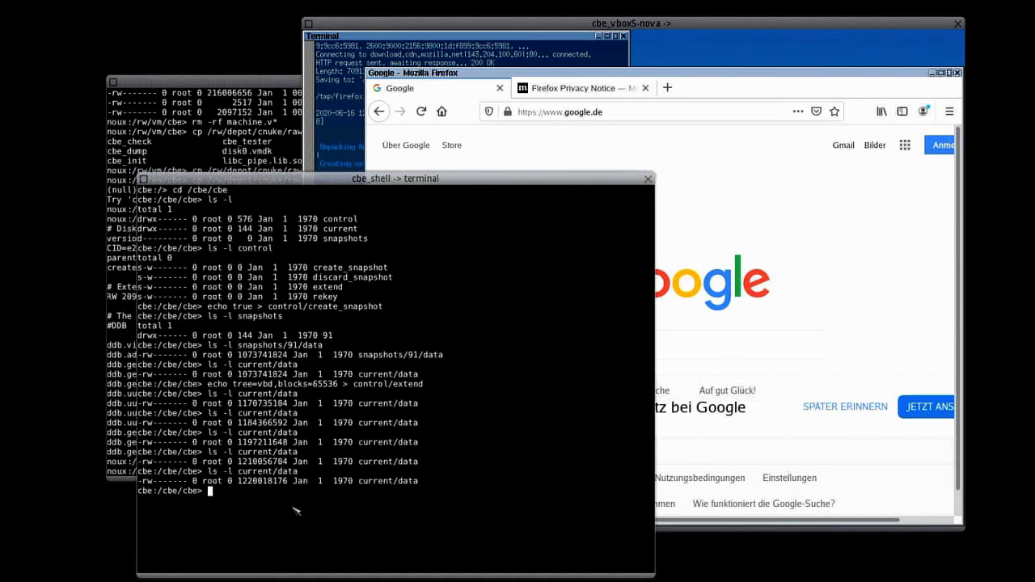
key("Up")
key("Return")
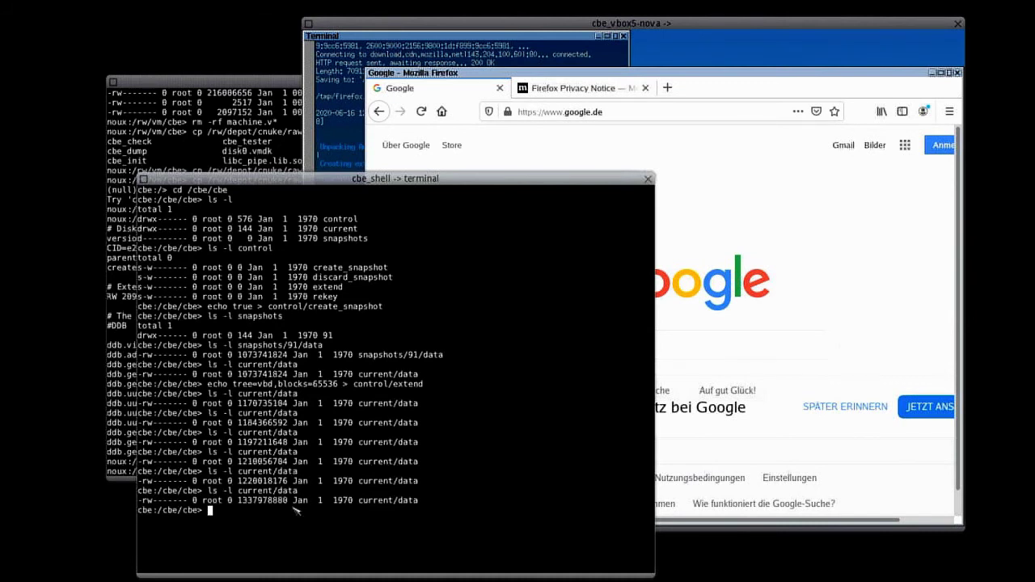
key("Up")
key("Return")
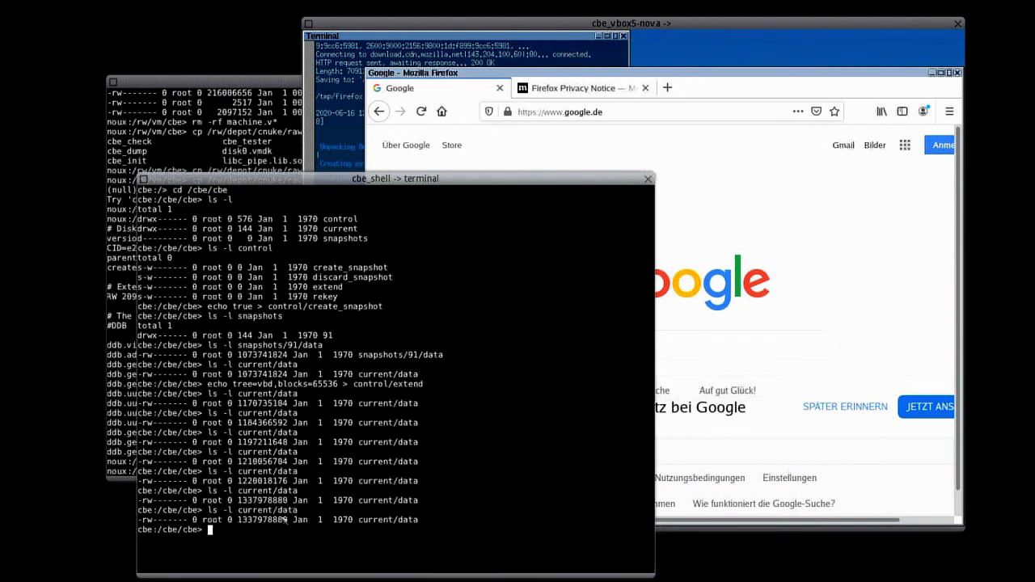
type("cat control/extend")
key("Return")
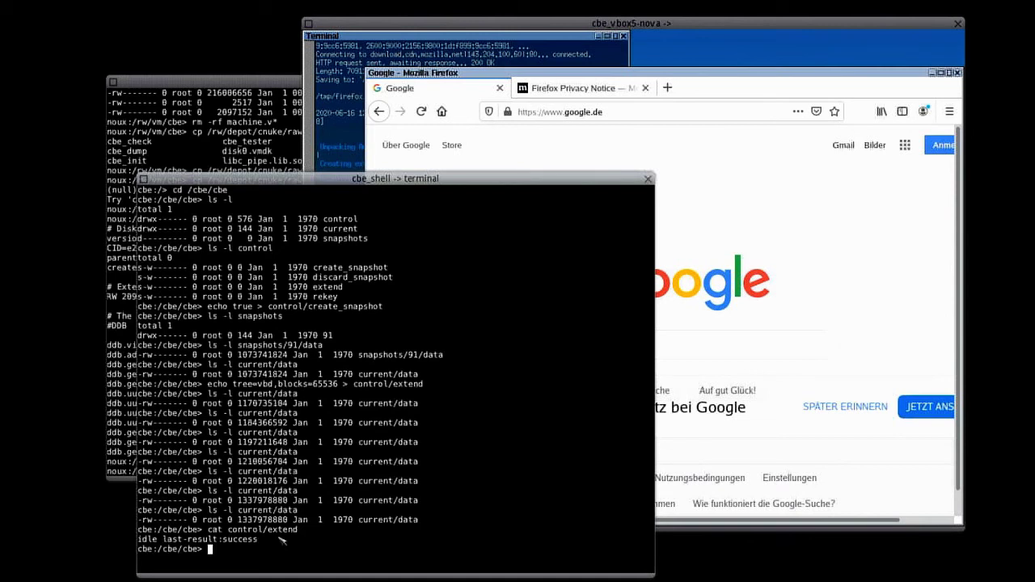
Run echo tree=ft,blocks=16384 > control/extend and check the extend status twice until success.
type("echo tree=ft,blocks=16384 > control")
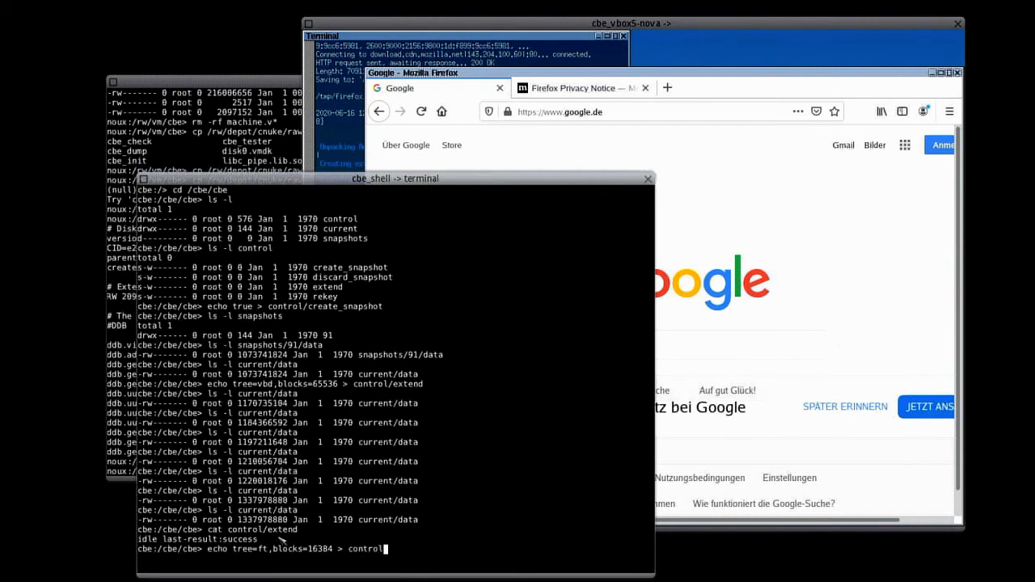
type("/extend")
key("Return")
key("Up")
key("Up")
key("Return")
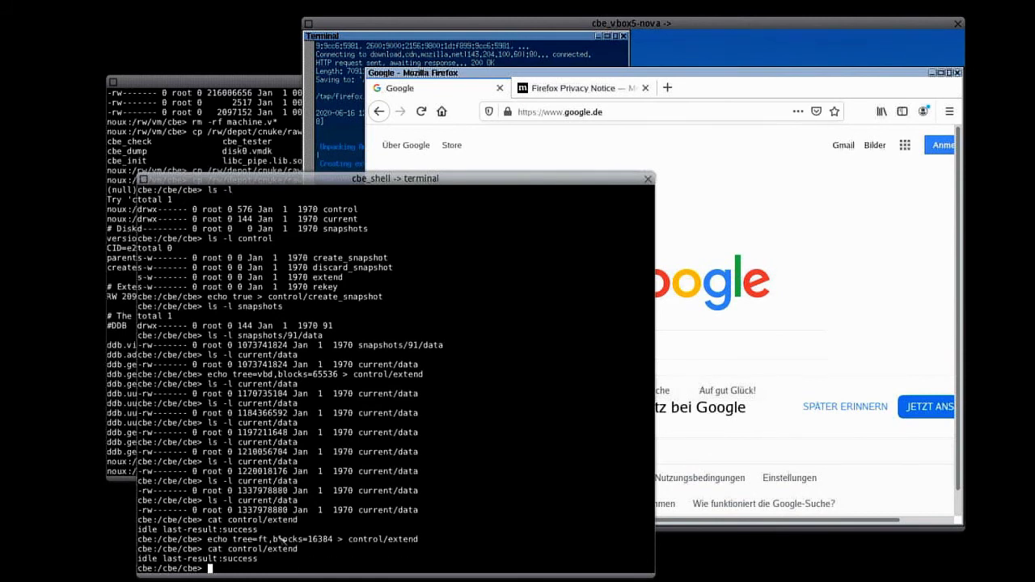
key("Up")
key("Return")
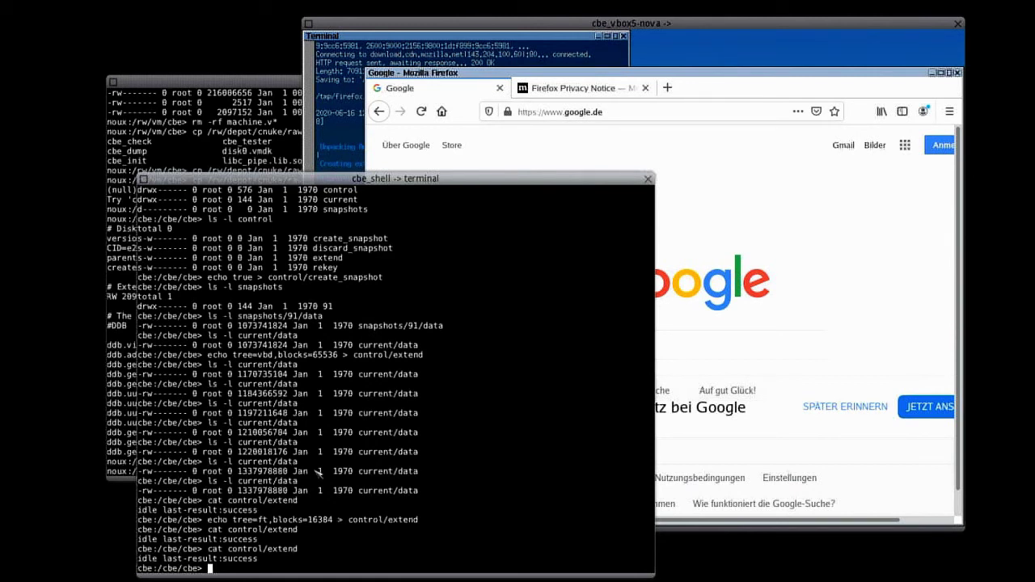
Start a CBE rekey with echo true > control/rekey.
type("echo true > control")
key("BackSpace")
type("/rekey")
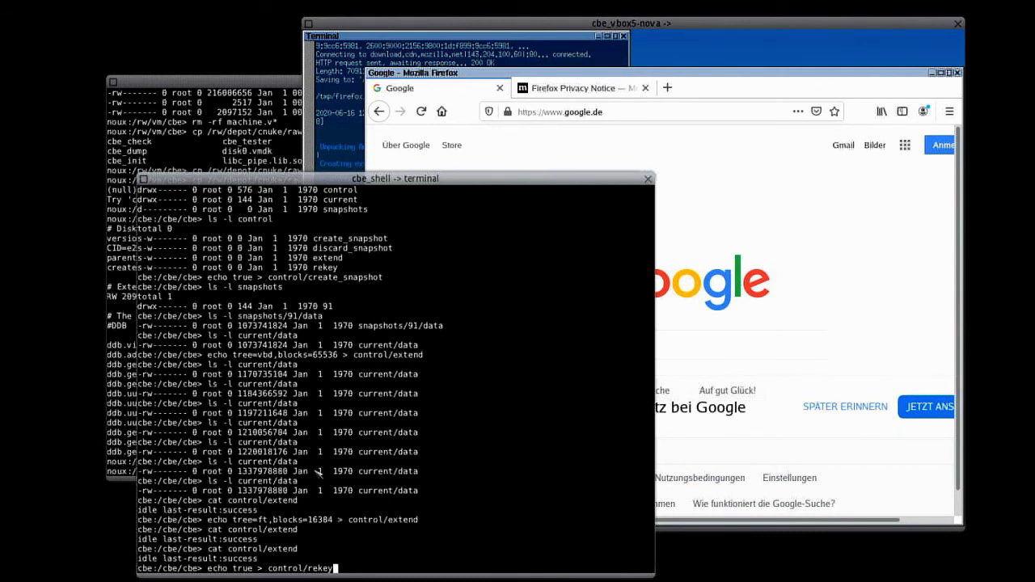
key("Return")
Query control/rekey, which reports in-progress last-result:none.
type("cat control/exten")
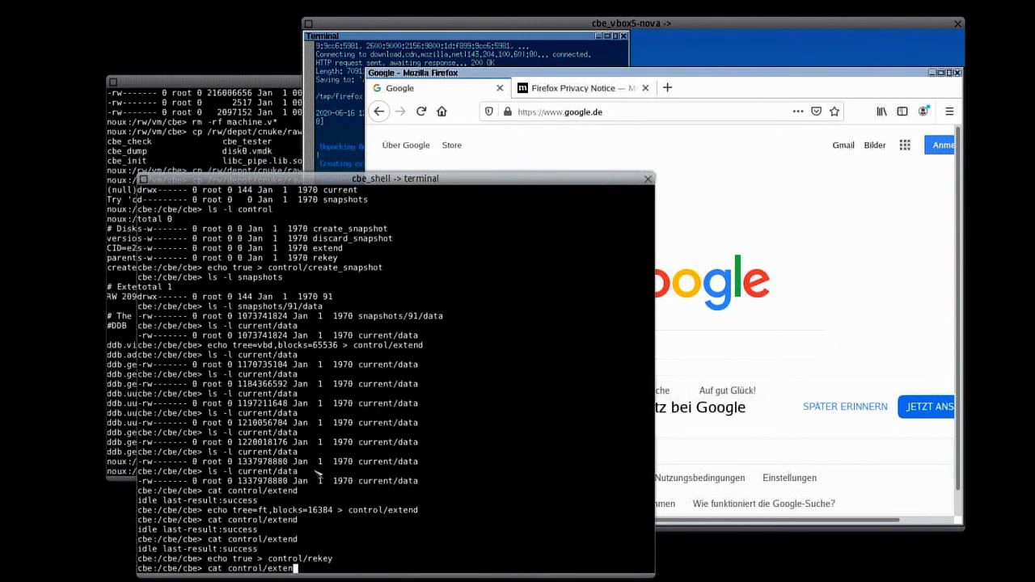
key("BackSpace")
key("BackSpace")
key("BackSpace")
key("BackSpace")
key("BackSpace")
type("rekey")
key("Return")
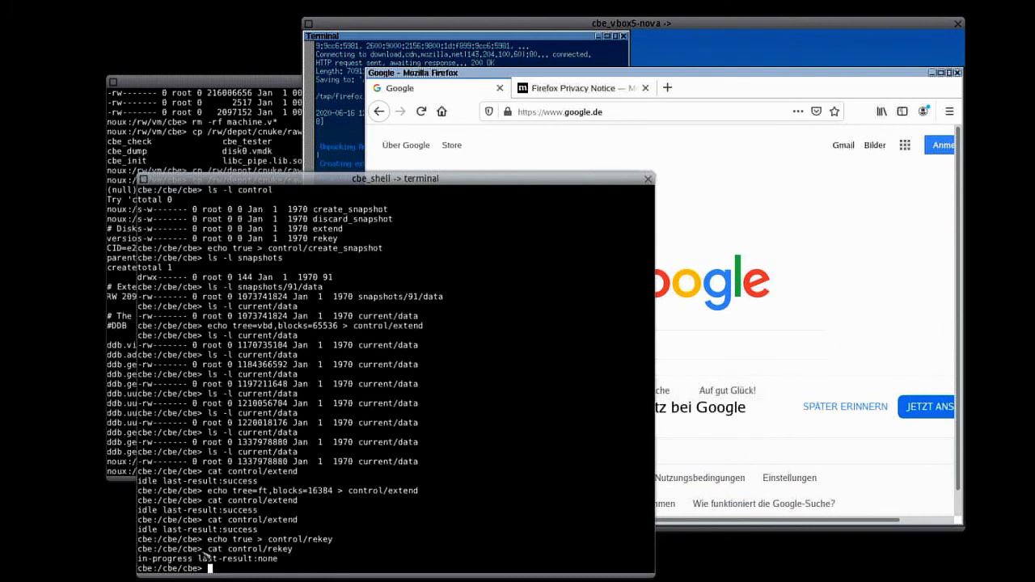
Quit Firefox in the TinyCore VM, confirming closing both tabs.
left_click(777, 294)
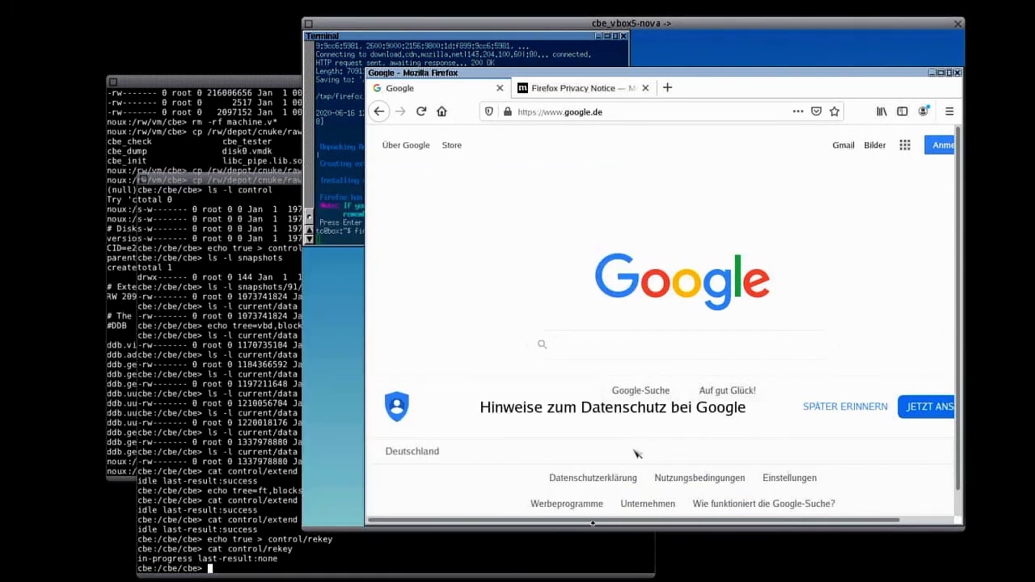
left_click(570, 349)
left_click(960, 77)
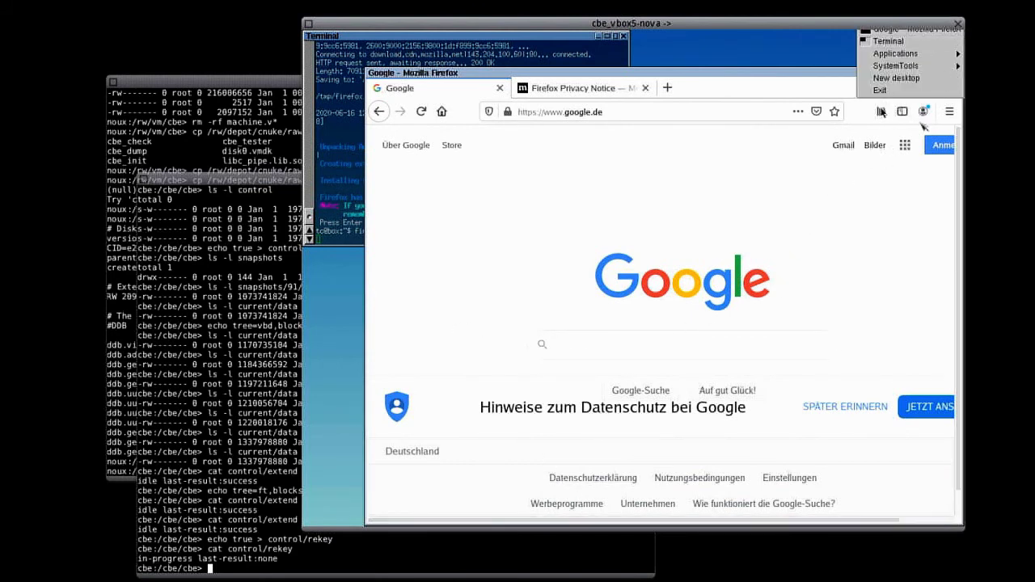
left_click(910, 143)
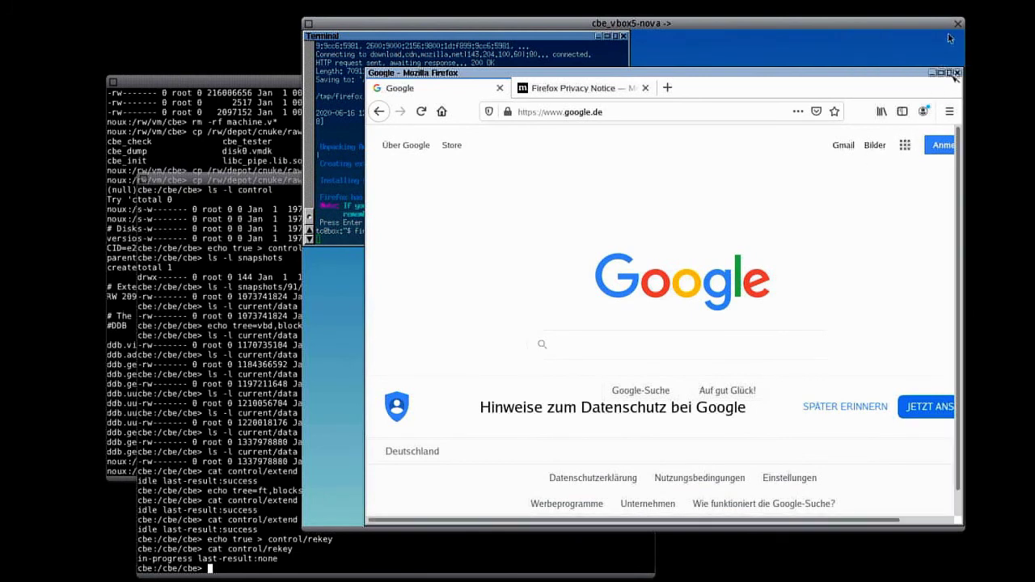
left_click(957, 74)
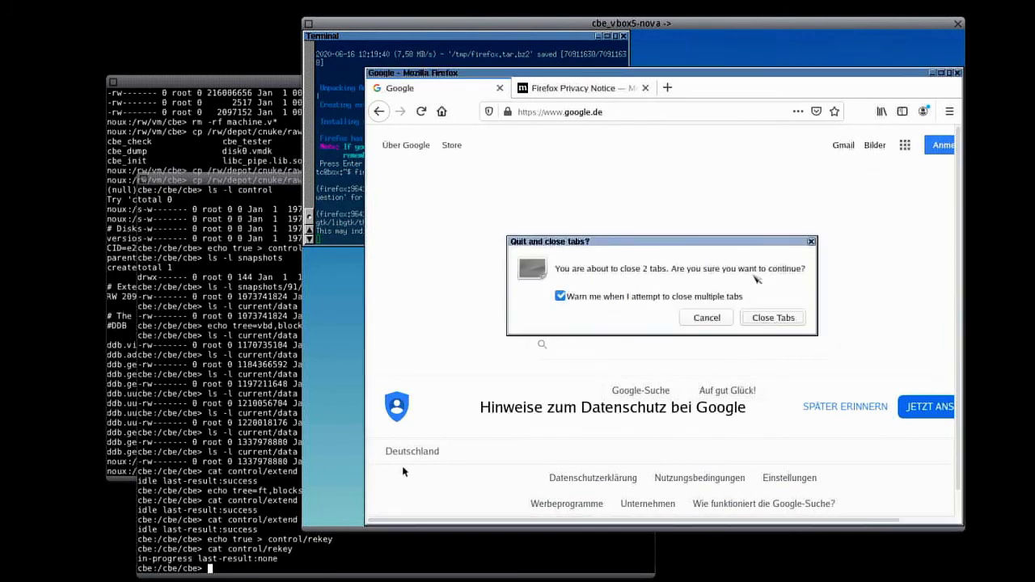
left_click(765, 318)
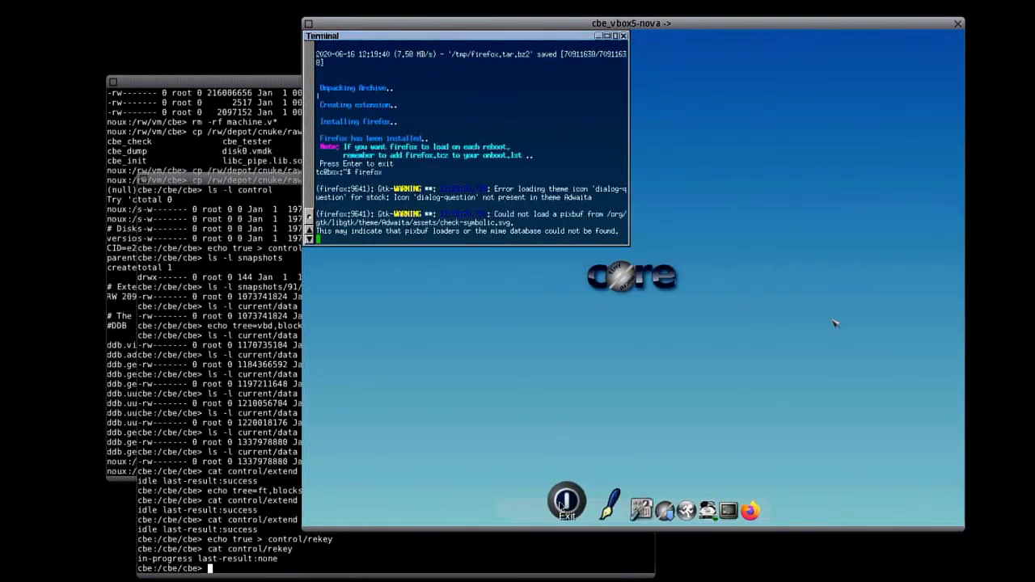
Reboot the TinyCore VM from the dock's exit options.
left_click(560, 506)
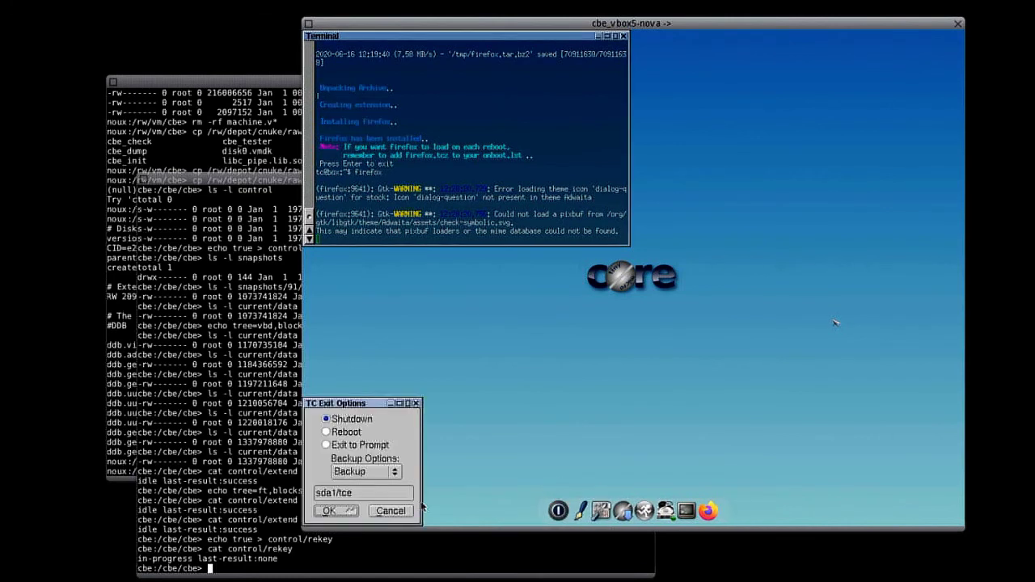
left_click(327, 433)
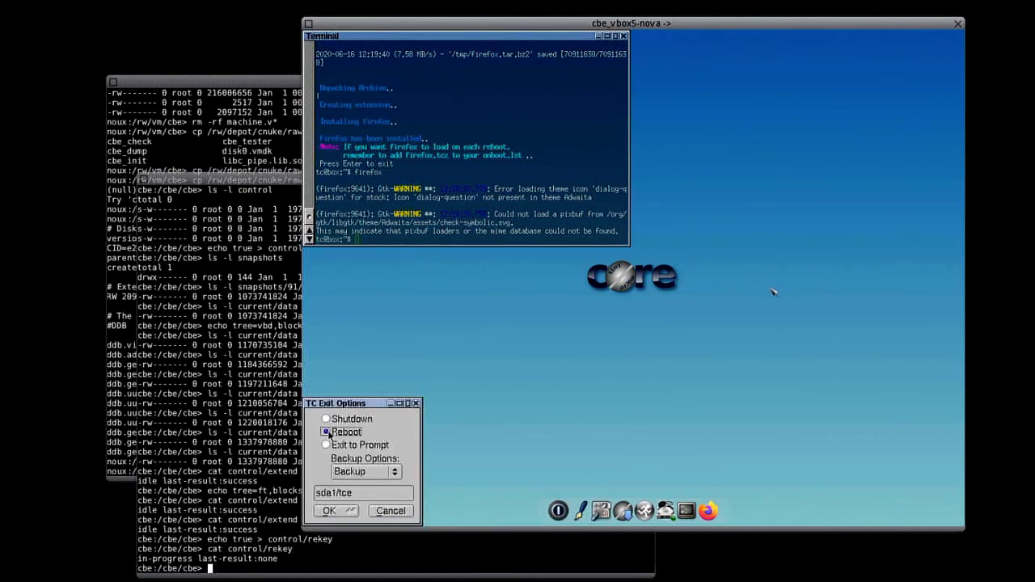
left_click(329, 510)
Rerun cat control/rekey three times, still in-progress, while the VM restarts to SYSLINUX 6.03.
left_click(235, 462)
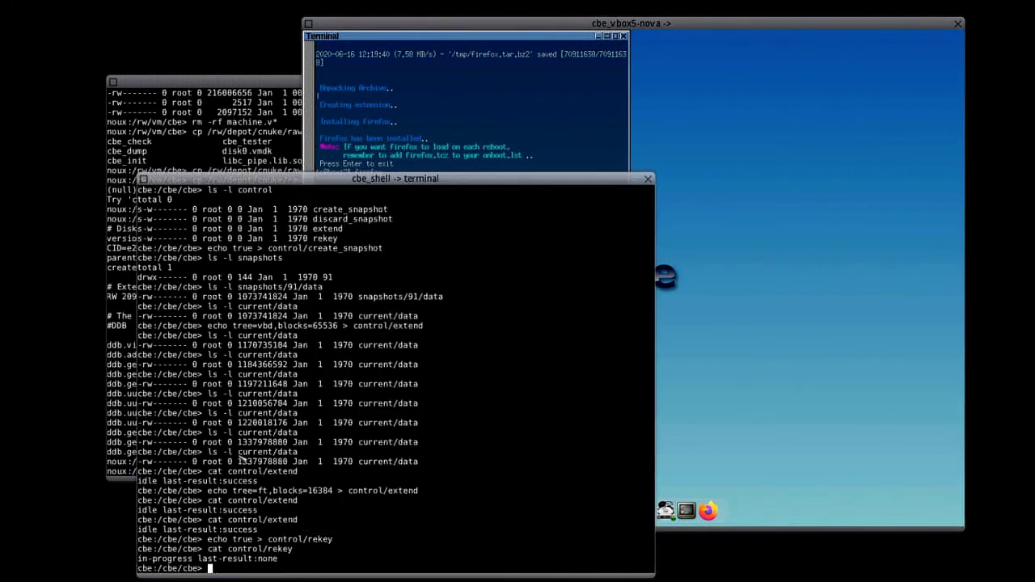
key("Up")
key("Return")
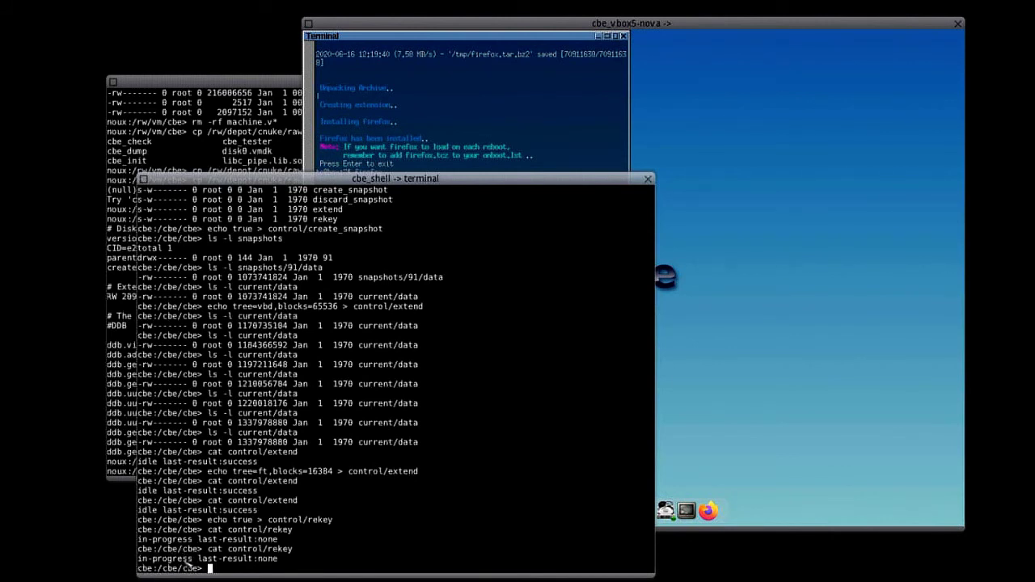
left_click(662, 319)
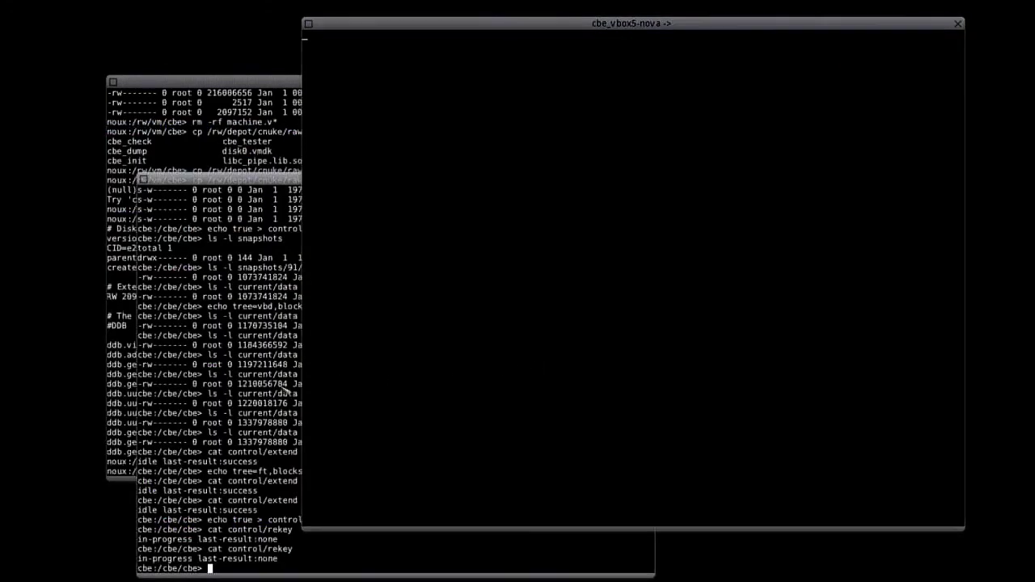
left_click(285, 390)
key("Up")
key("Return")
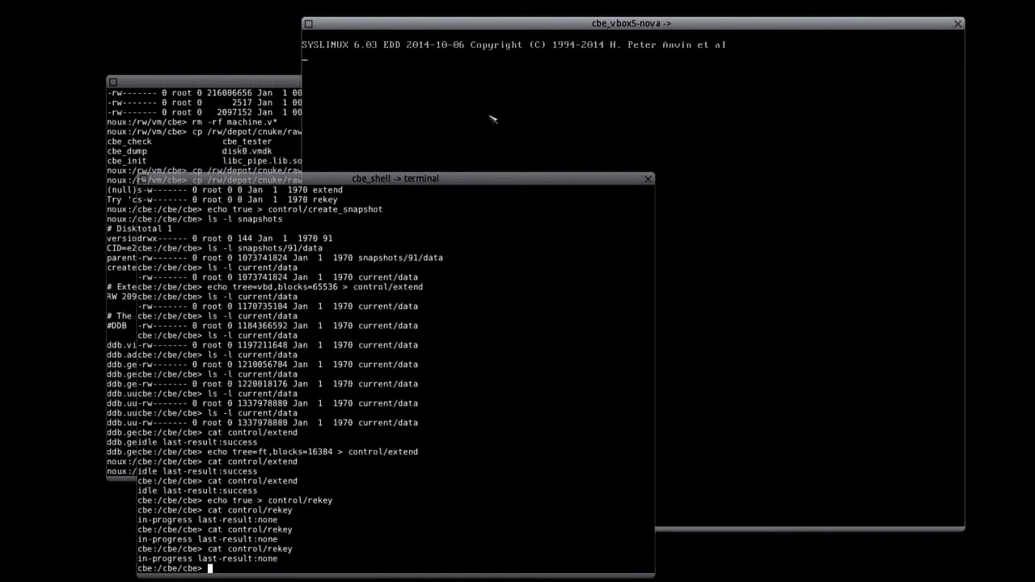
left_click(492, 119)
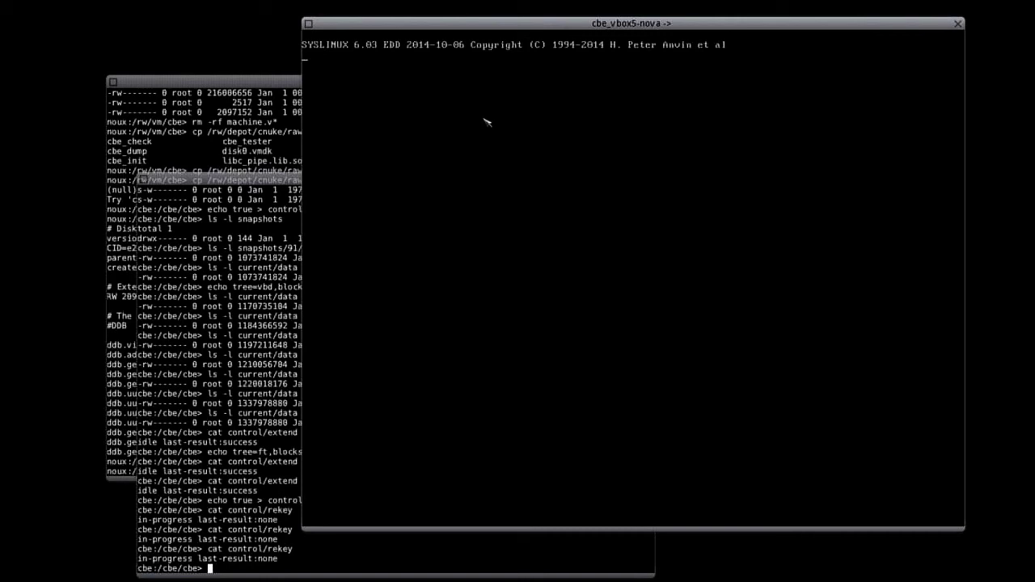
left_click(267, 377)
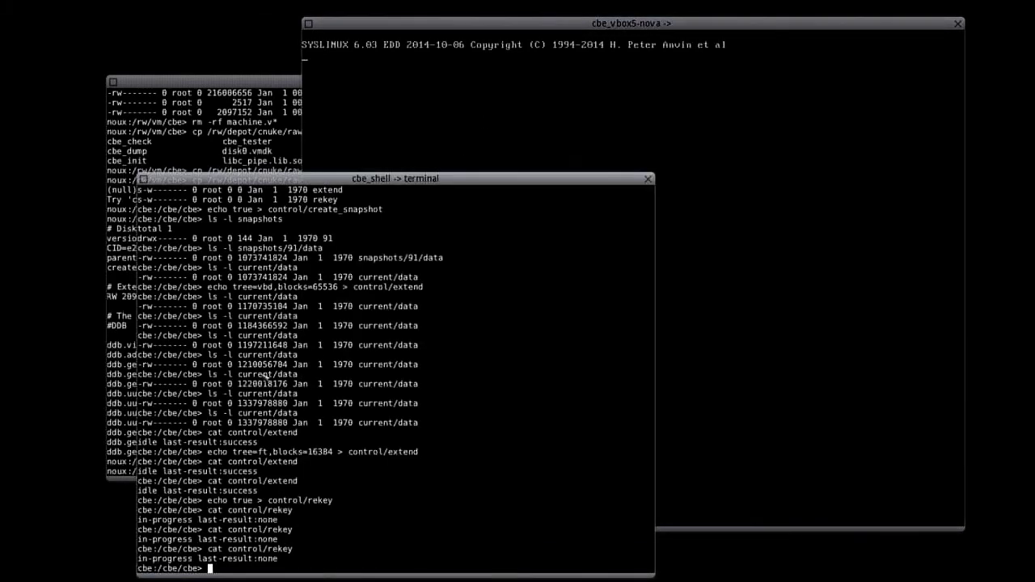
key("Up")
key("Return")
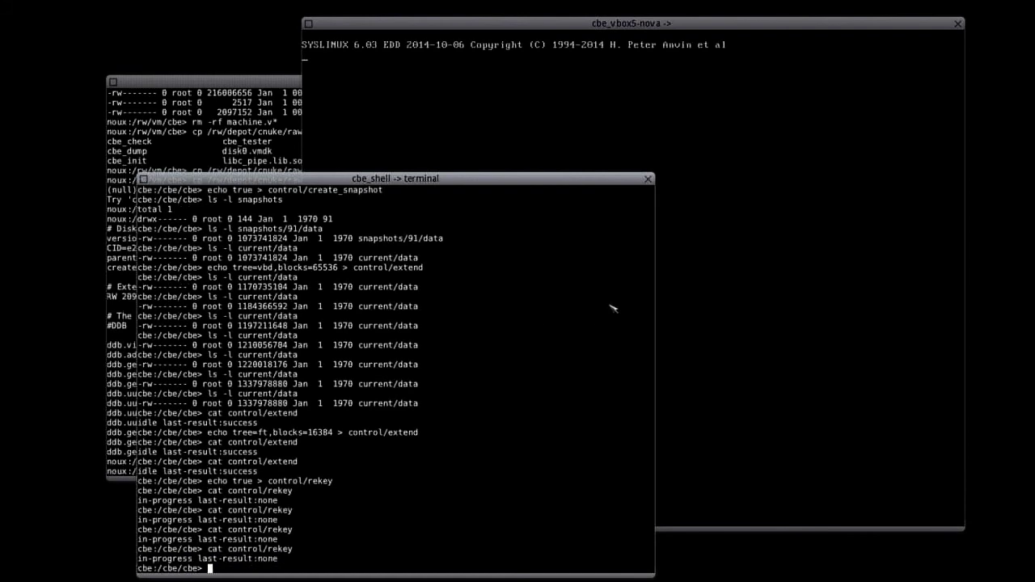
Watch Tiny Core 11.1 boot and restore mydata.tgz, rechecking the rekey status twice (still in-progress).
left_click(727, 253)
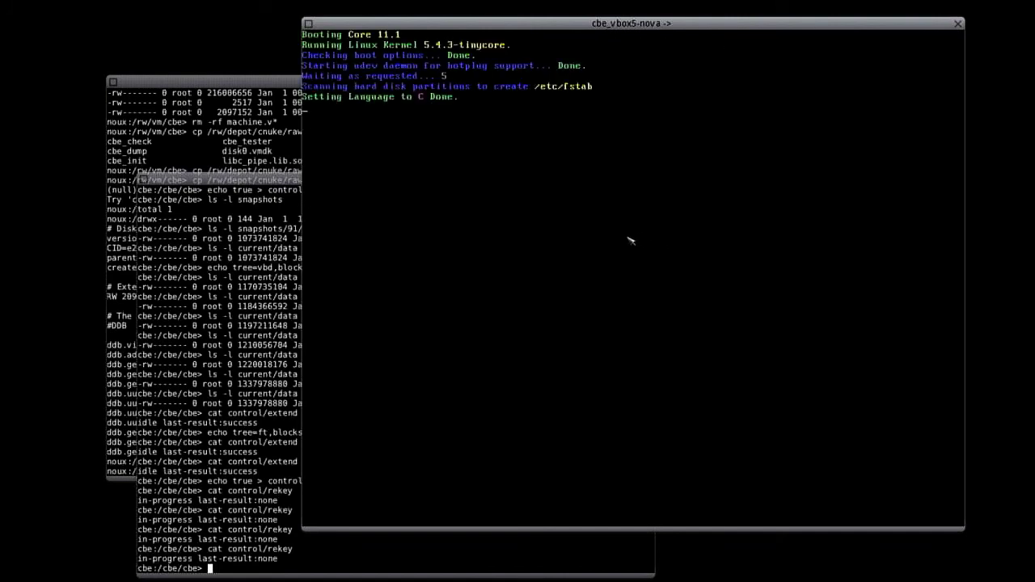
left_click(252, 464)
key("Up")
key("Return")
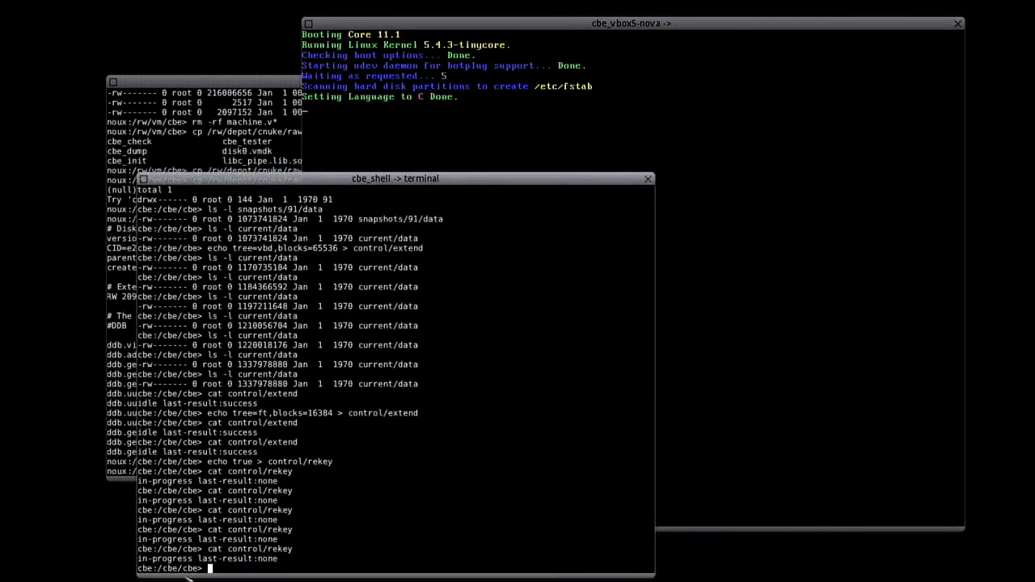
left_click(765, 384)
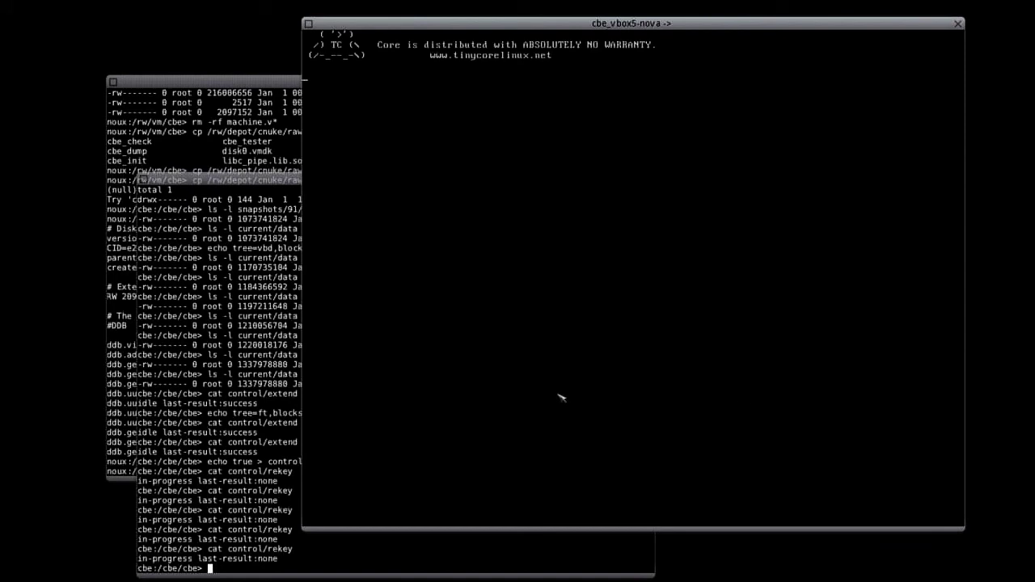
left_click(253, 456)
key("Up")
key("Return")
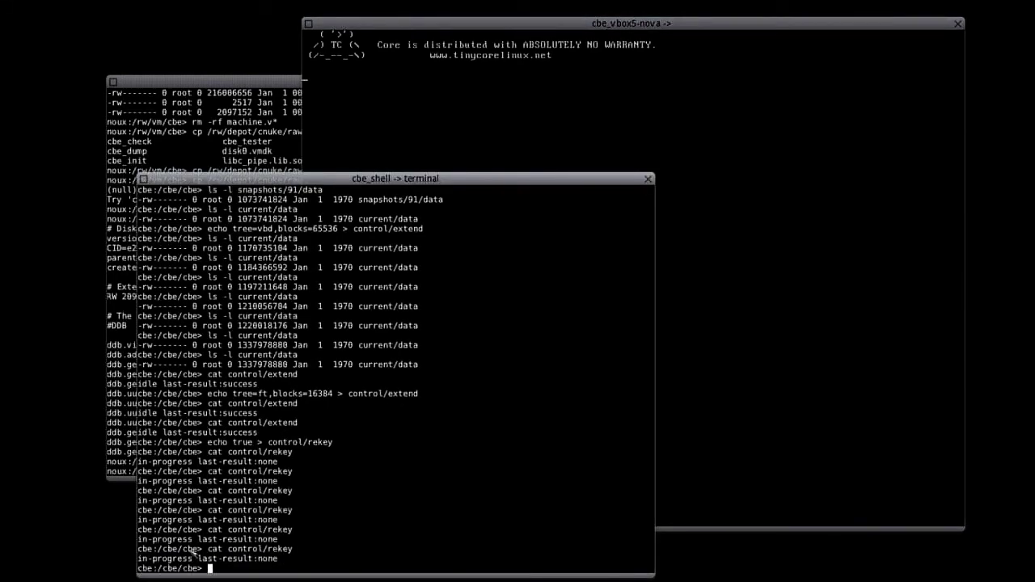
Open a Terminal from the TinyCore dock in the cbe_vbox5-nova VM window.
left_click(765, 373)
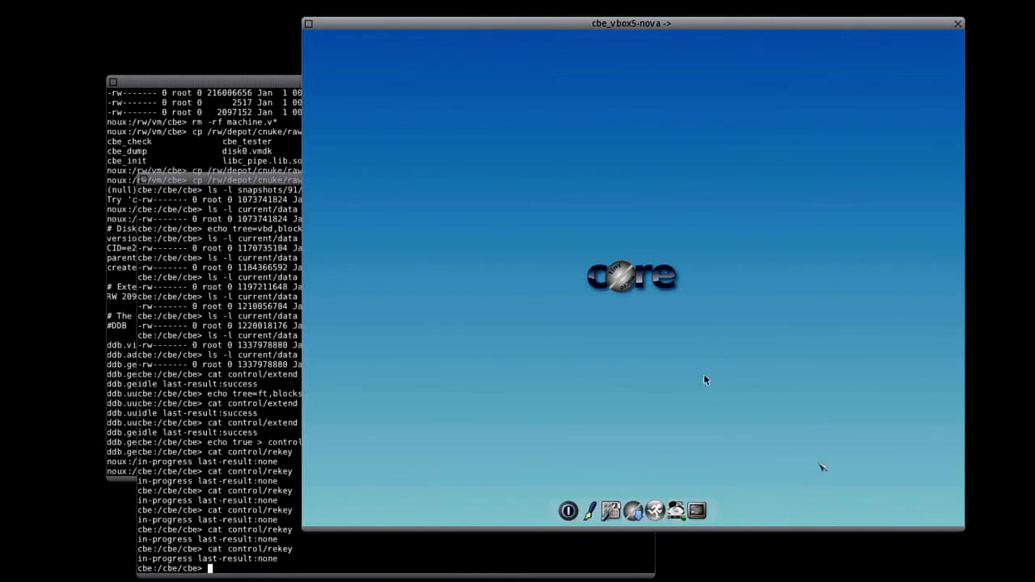
left_click(698, 502)
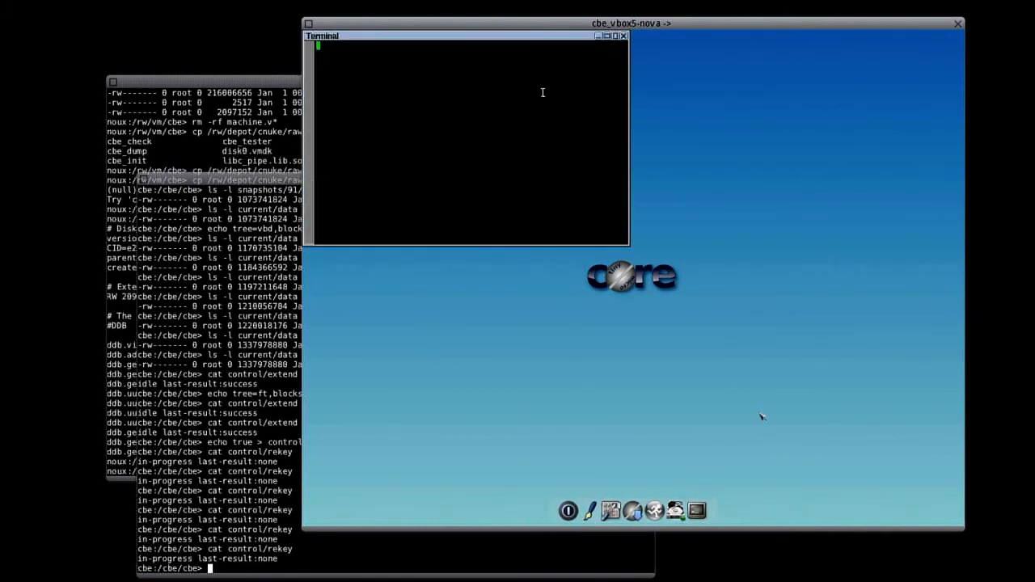